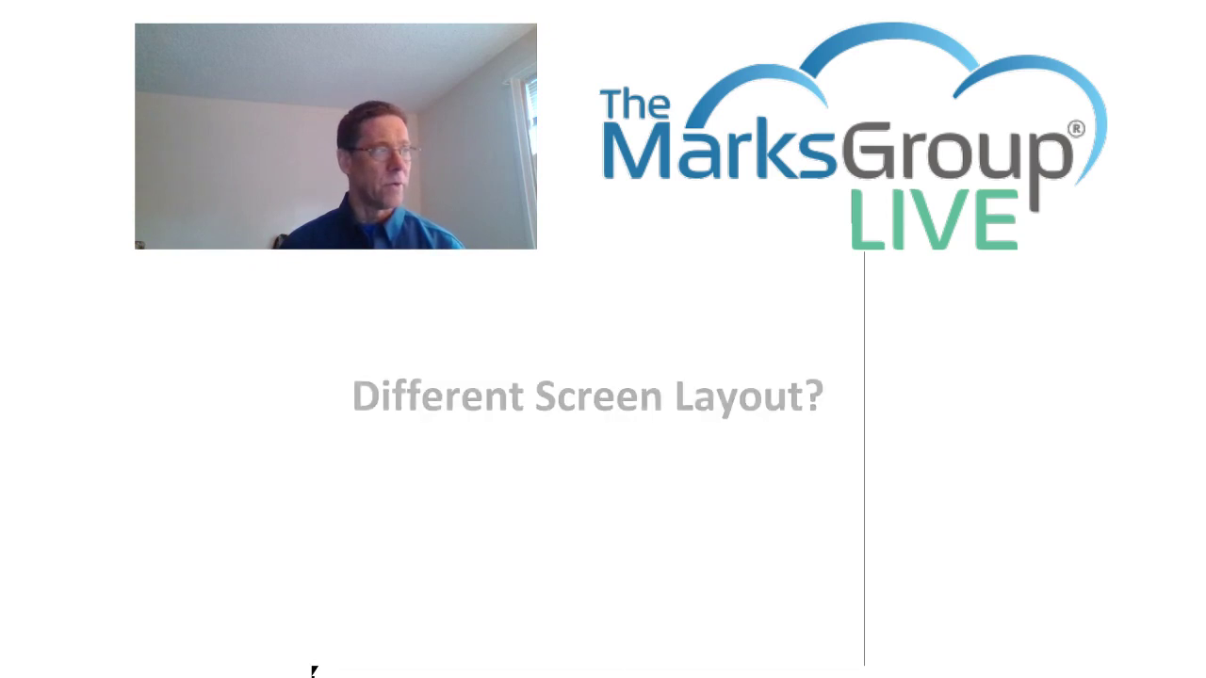
Step: Advance to the 'Different Screen Layout?' slide and reveal its 'Don't Panic!' line
{"action": "key", "text": "Right"}
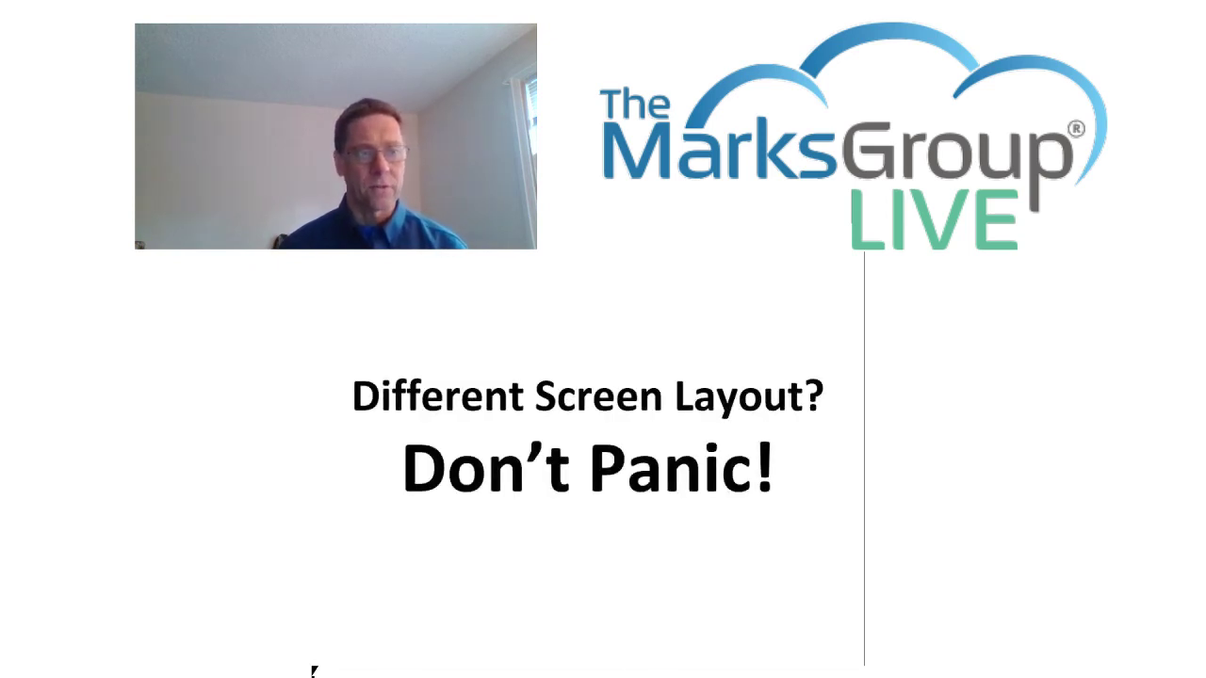
{"action": "key", "text": "Right"}
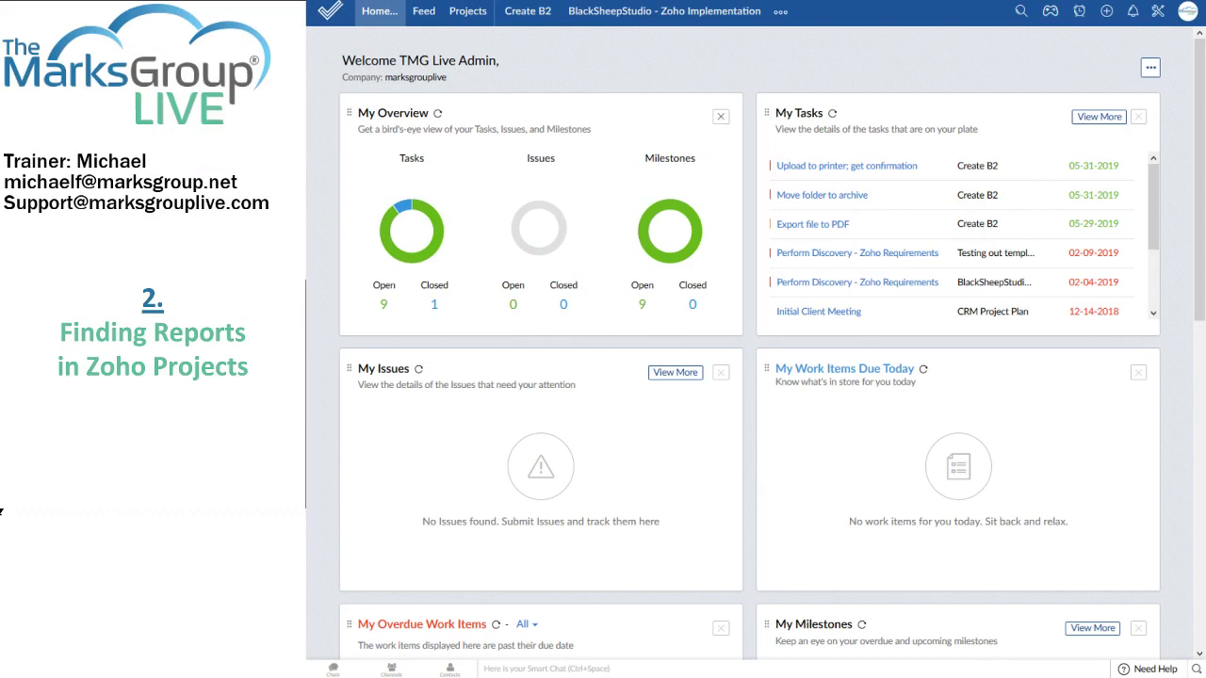
{"action": "left_click", "coordinate": [379, 11]}
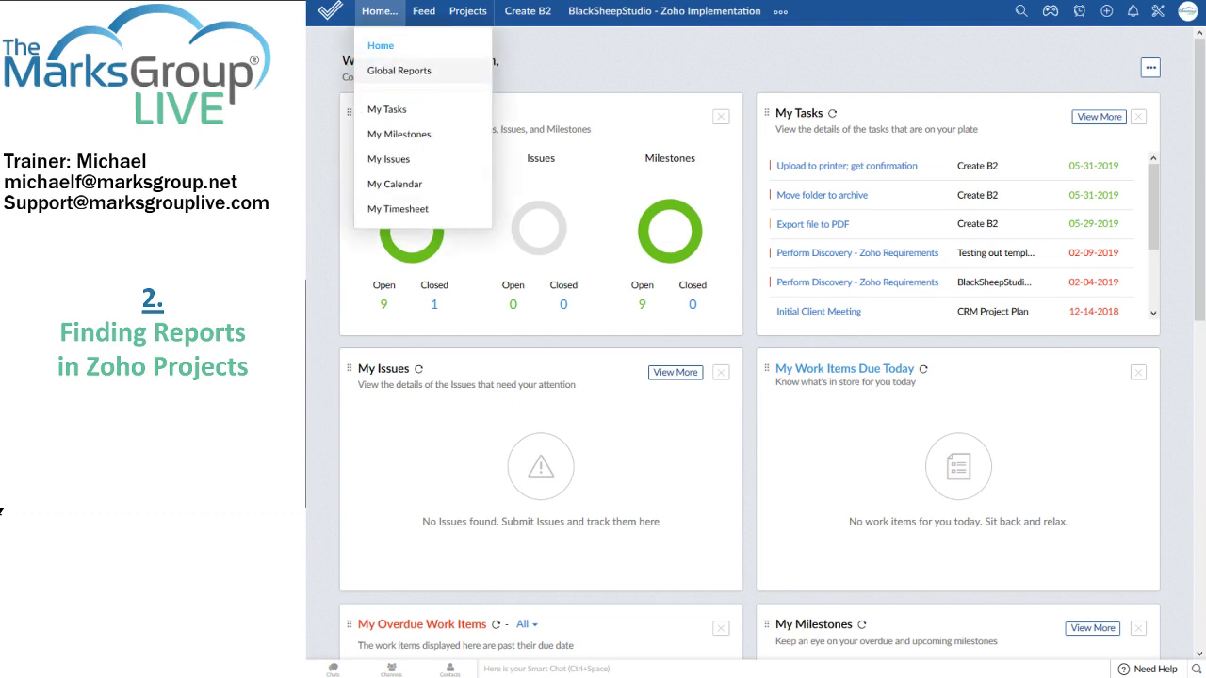
Step: Open the Create B2 project's Timesheet Reports and expand the sidebar's extra sections
{"action": "left_click", "coordinate": [516, 21]}
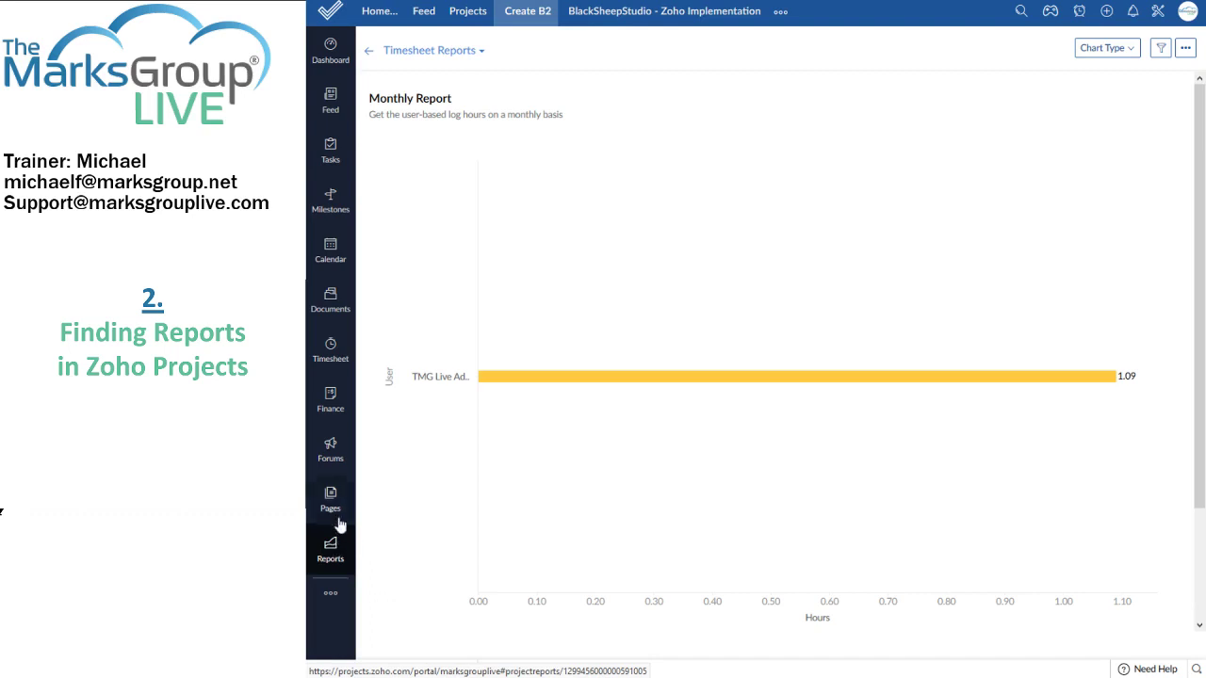
{"action": "left_click", "coordinate": [328, 596]}
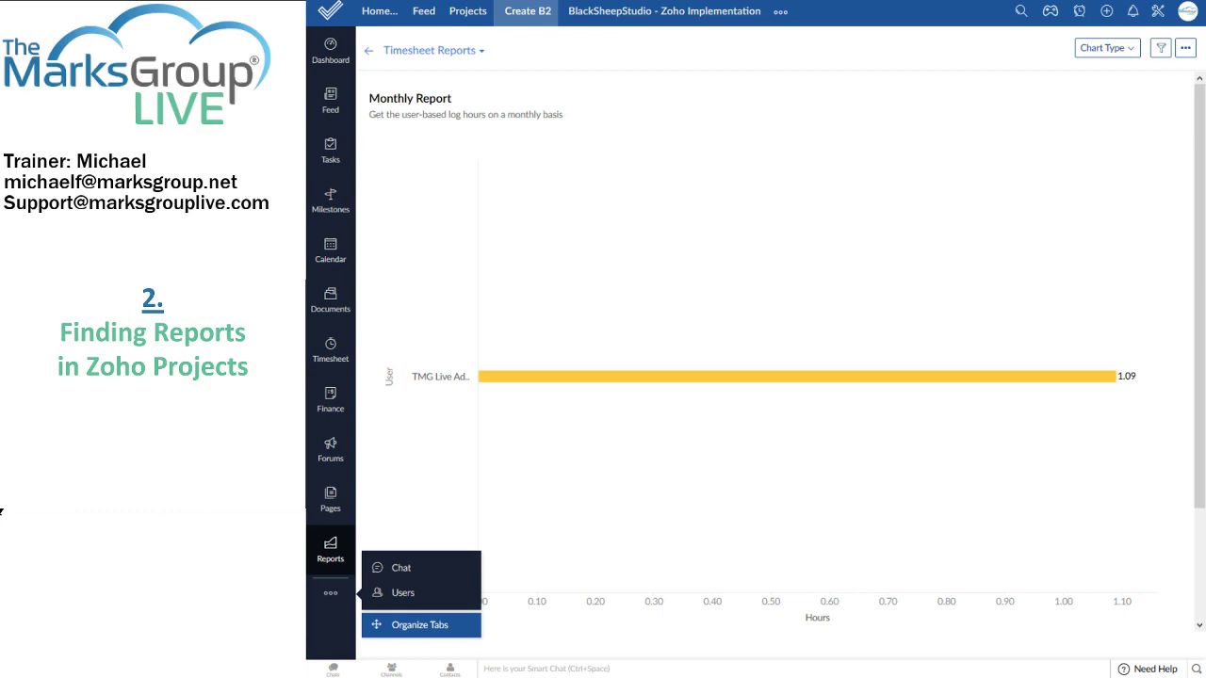
Step: Leave the Create B2 Timesheet report and return to the Home dashboard
{"action": "left_click", "coordinate": [382, 11]}
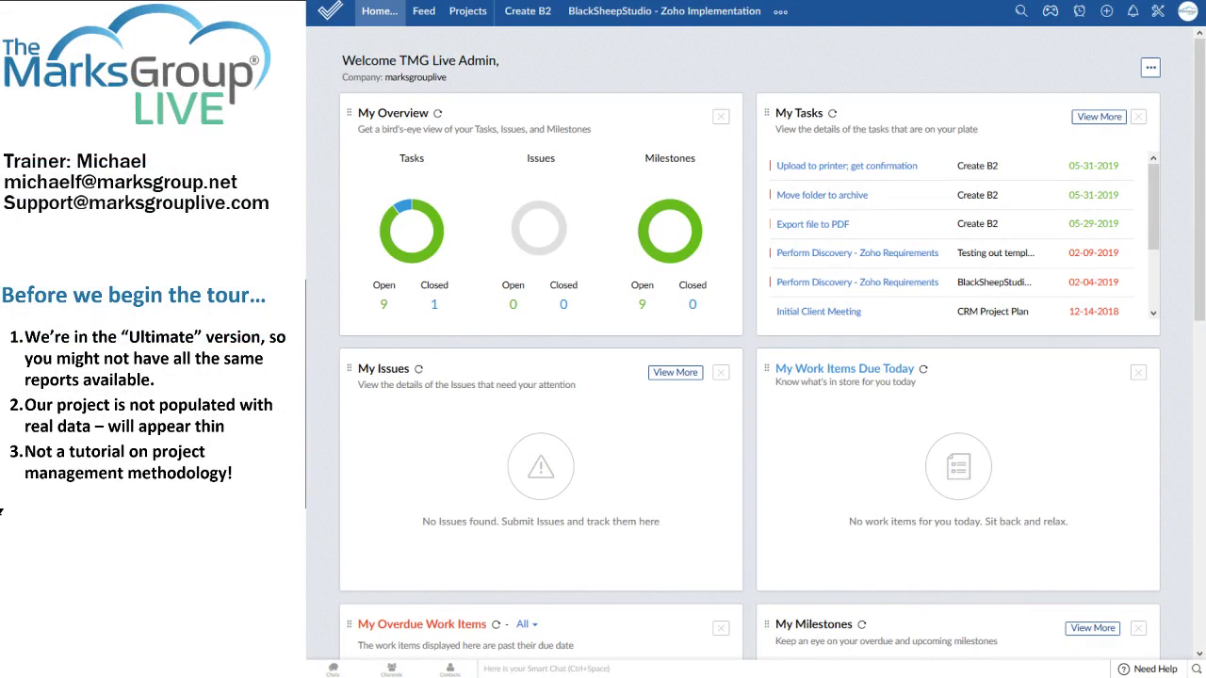
Step: Go to Global Reports, keep the Gantt Chart report type, and check its view options
{"action": "left_click", "coordinate": [378, 10]}
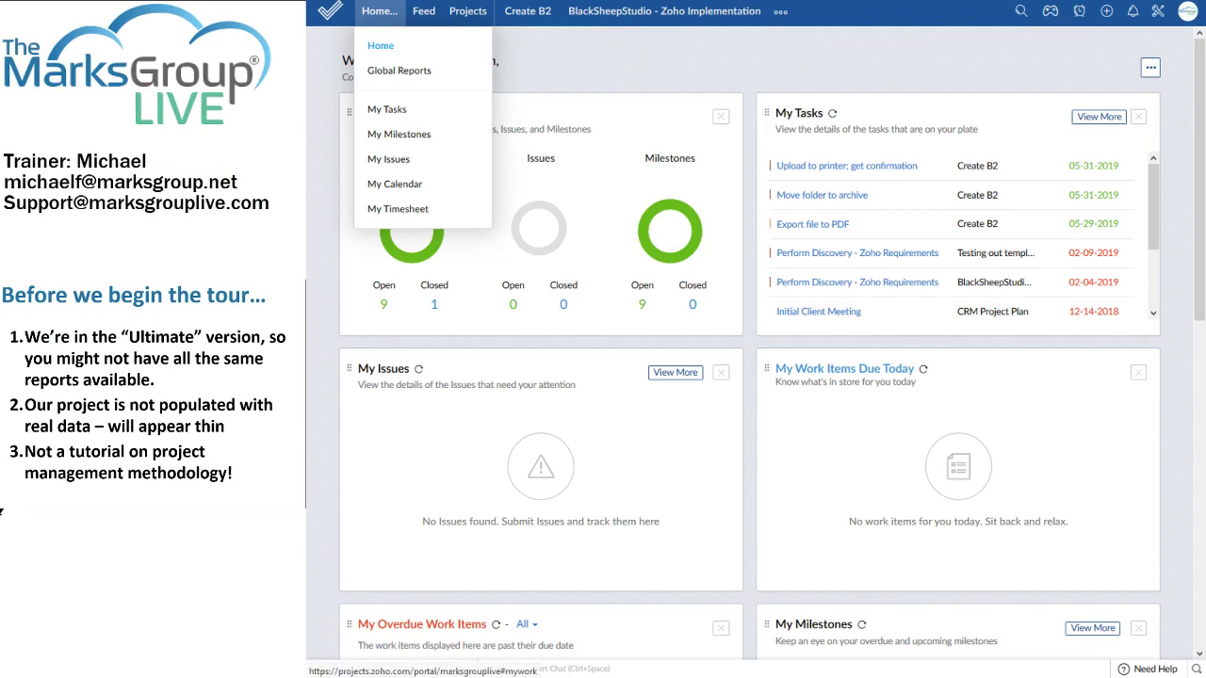
{"action": "left_click", "coordinate": [385, 68]}
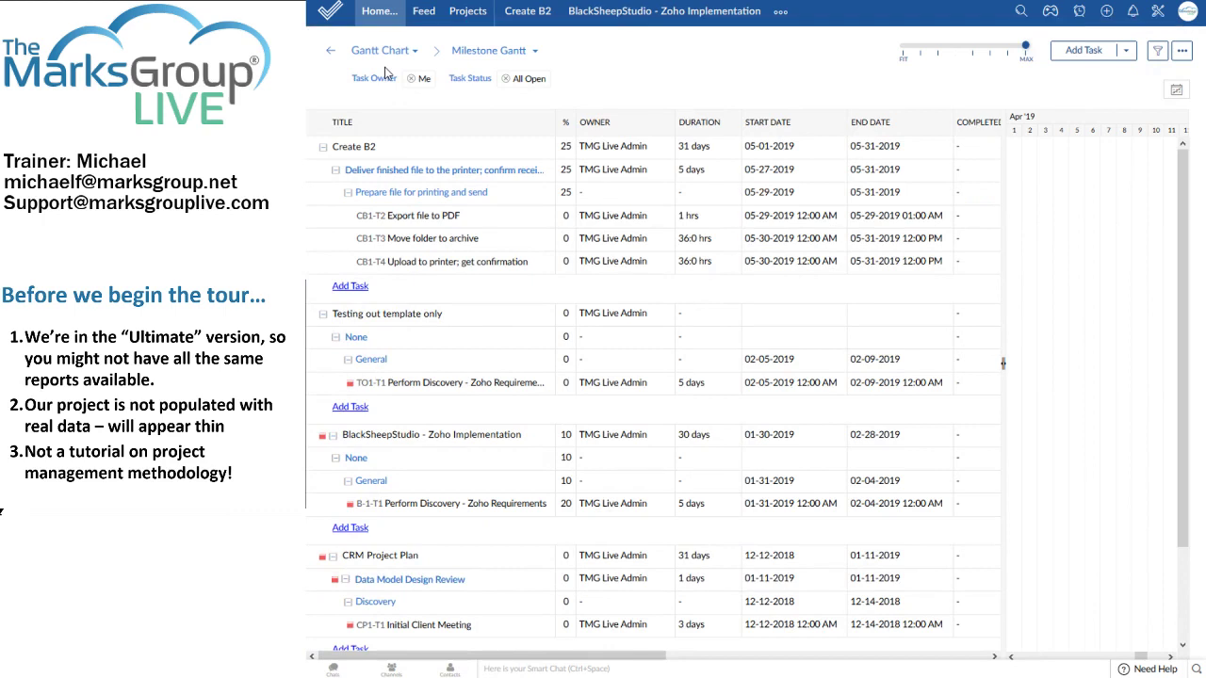
{"action": "left_click", "coordinate": [382, 58]}
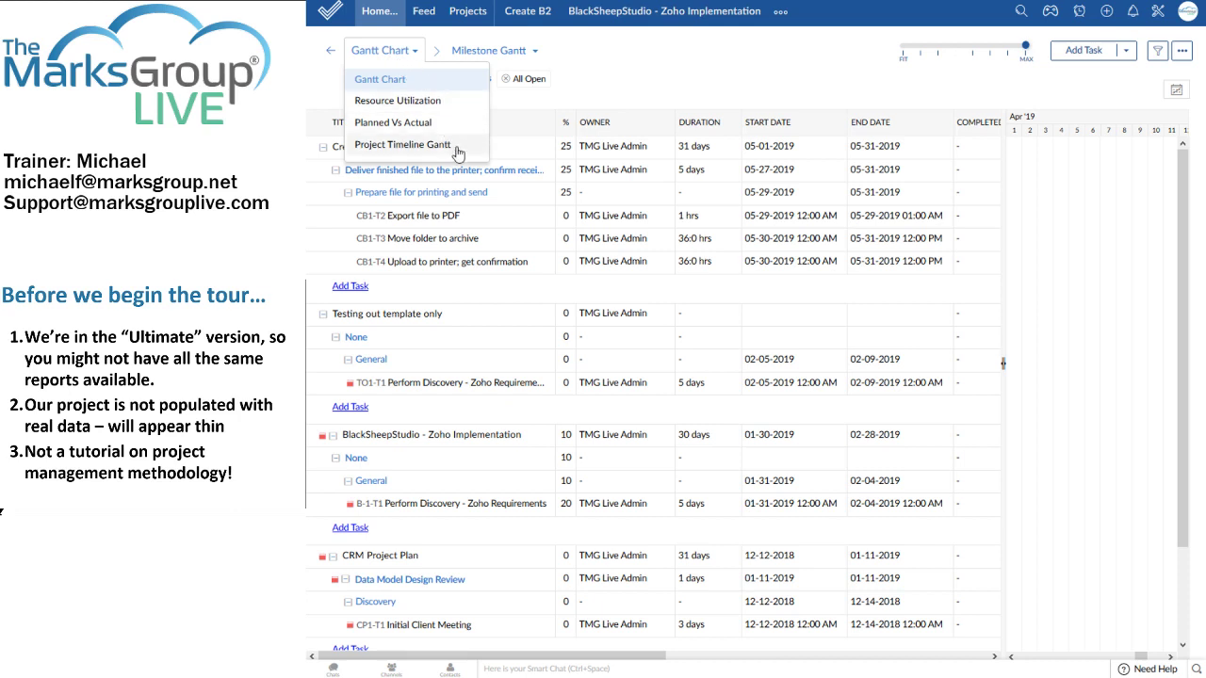
{"action": "left_click", "coordinate": [414, 51]}
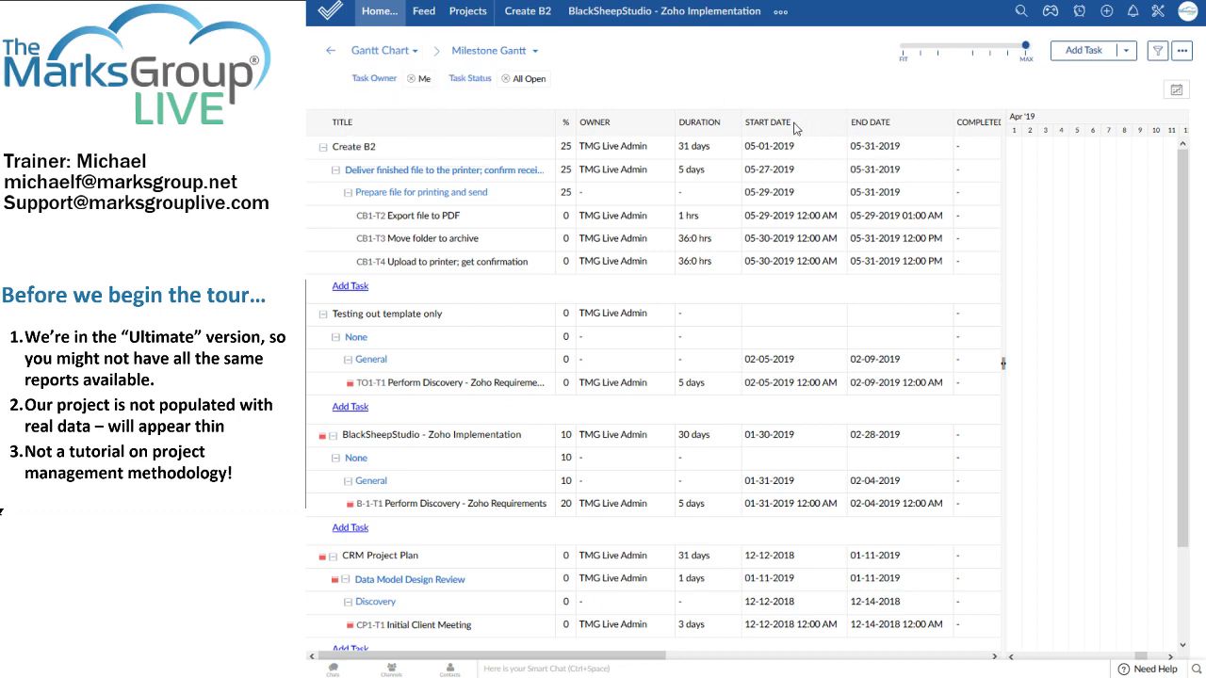
{"action": "left_click", "coordinate": [499, 51]}
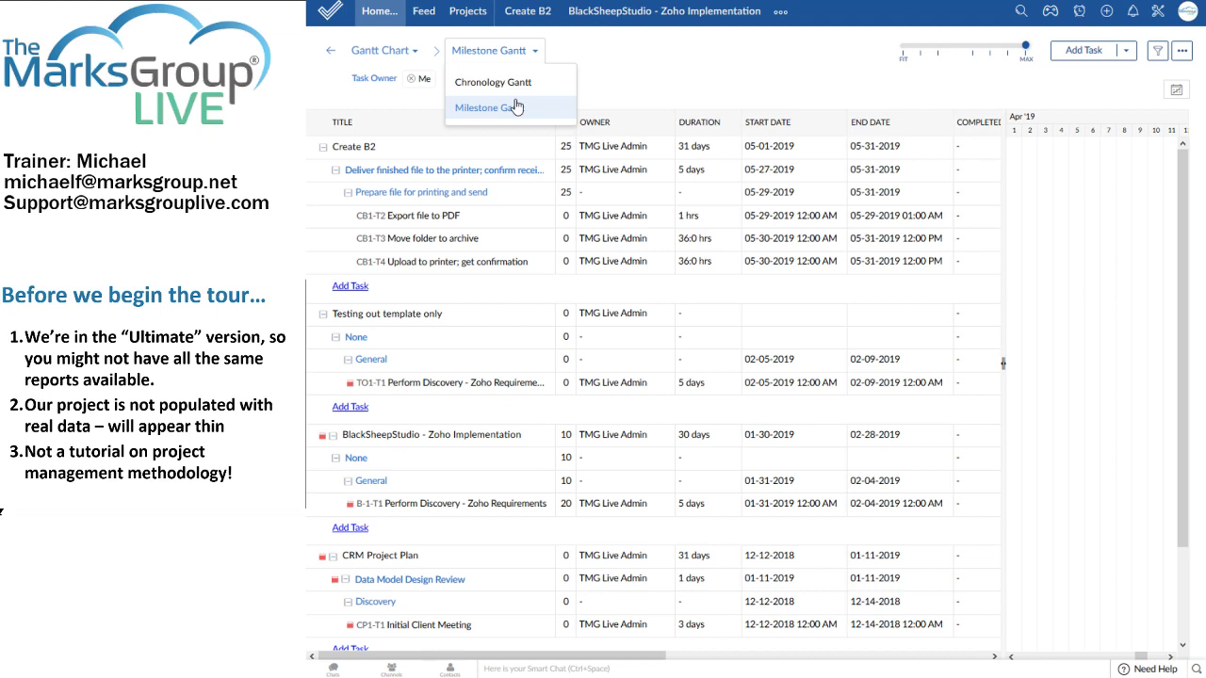
Step: Keep the Milestone Gantt view and drag the splitter left to widen the chart
{"action": "left_click", "coordinate": [543, 113]}
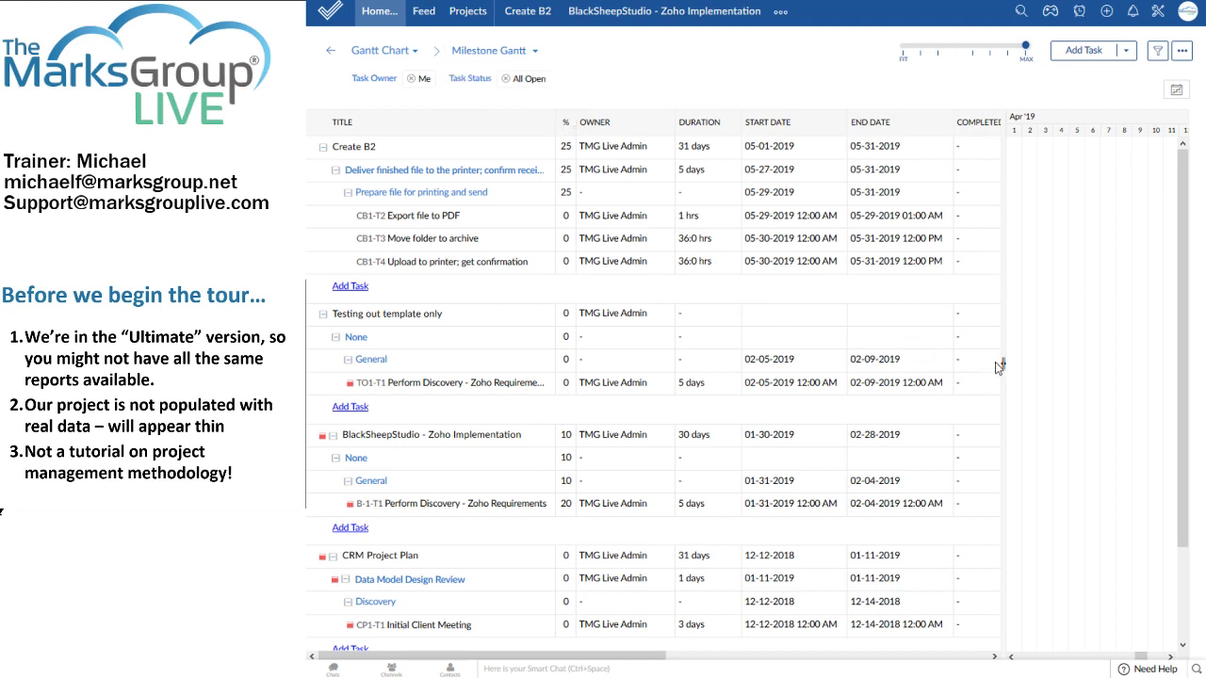
{"action": "left_click_drag", "start_coordinate": [1006, 362], "coordinate": [841, 305]}
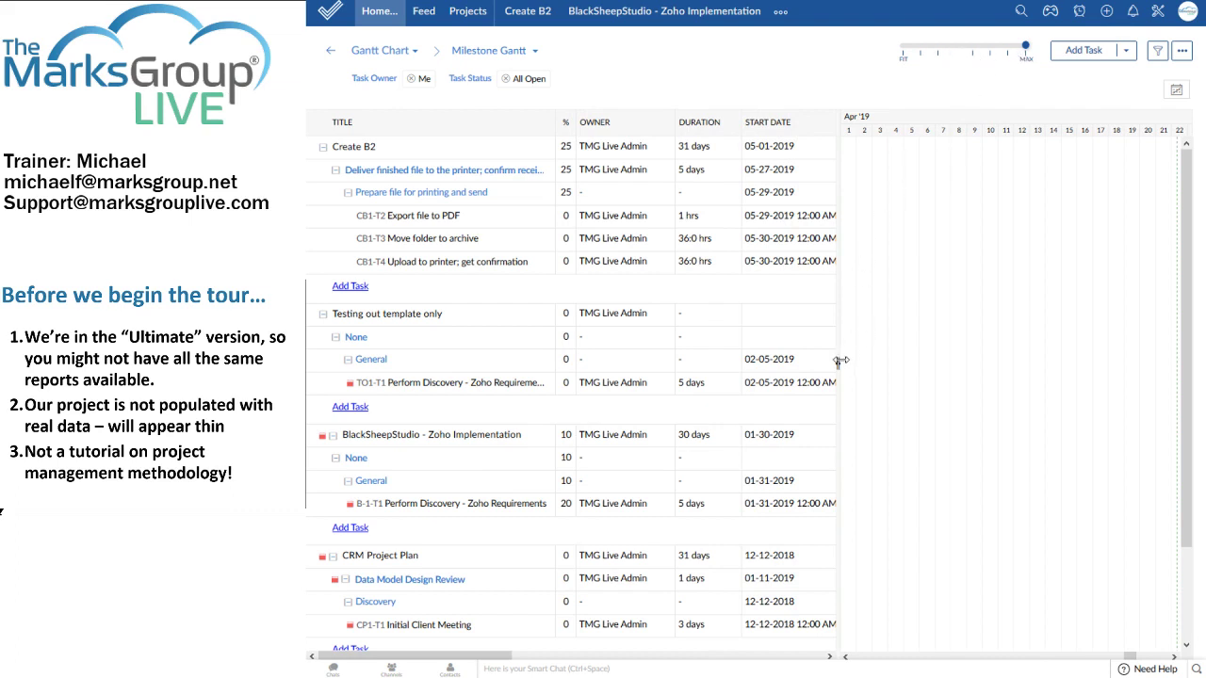
{"action": "left_click_drag", "start_coordinate": [838, 363], "coordinate": [642, 362]}
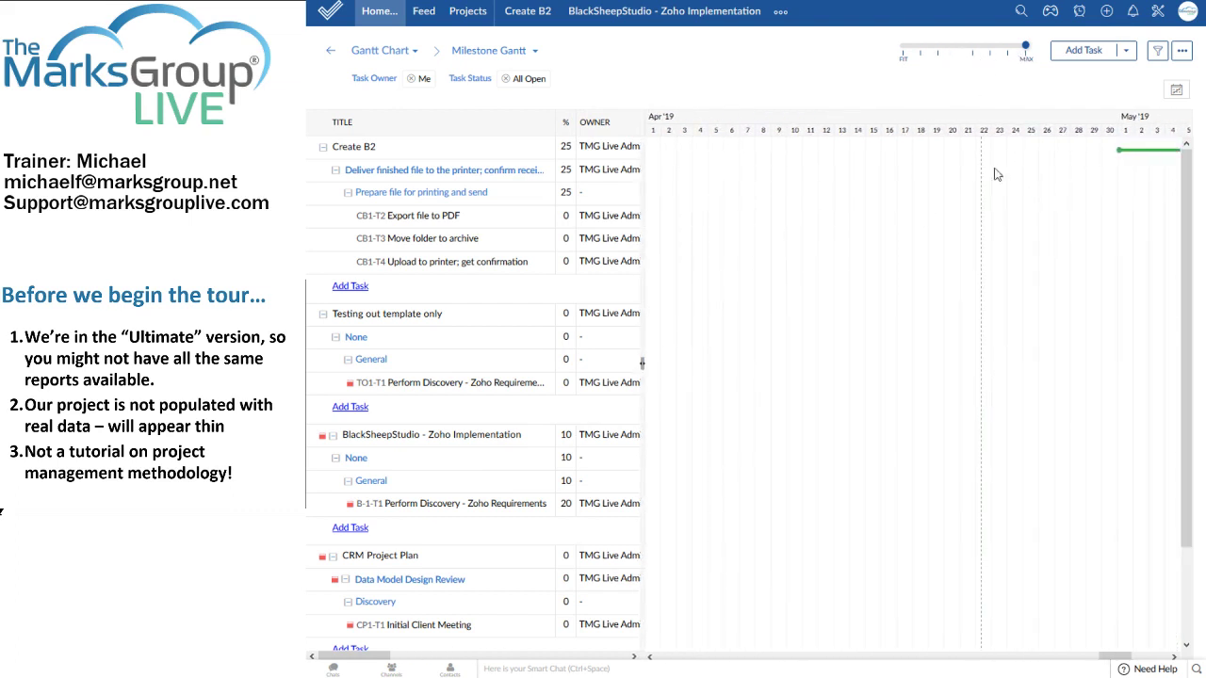
Step: Zoom the Gantt timeline out to FIT and scroll through the chart and grid
{"action": "left_click", "coordinate": [952, 52]}
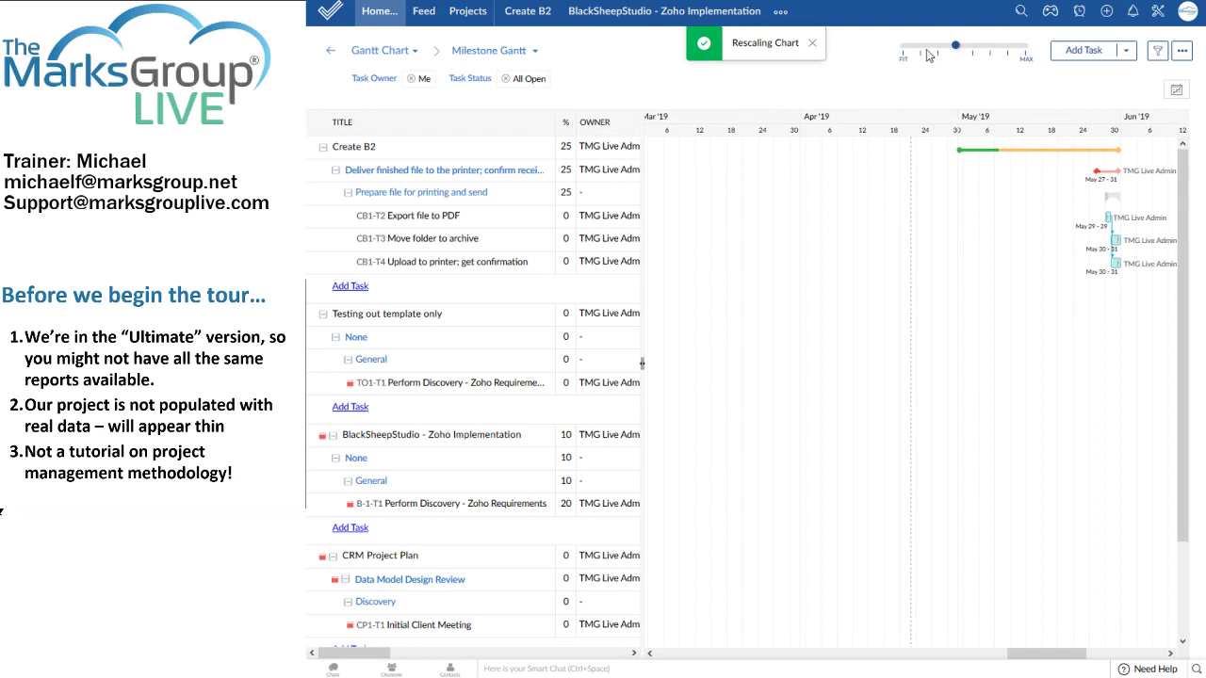
{"action": "left_click", "coordinate": [928, 55]}
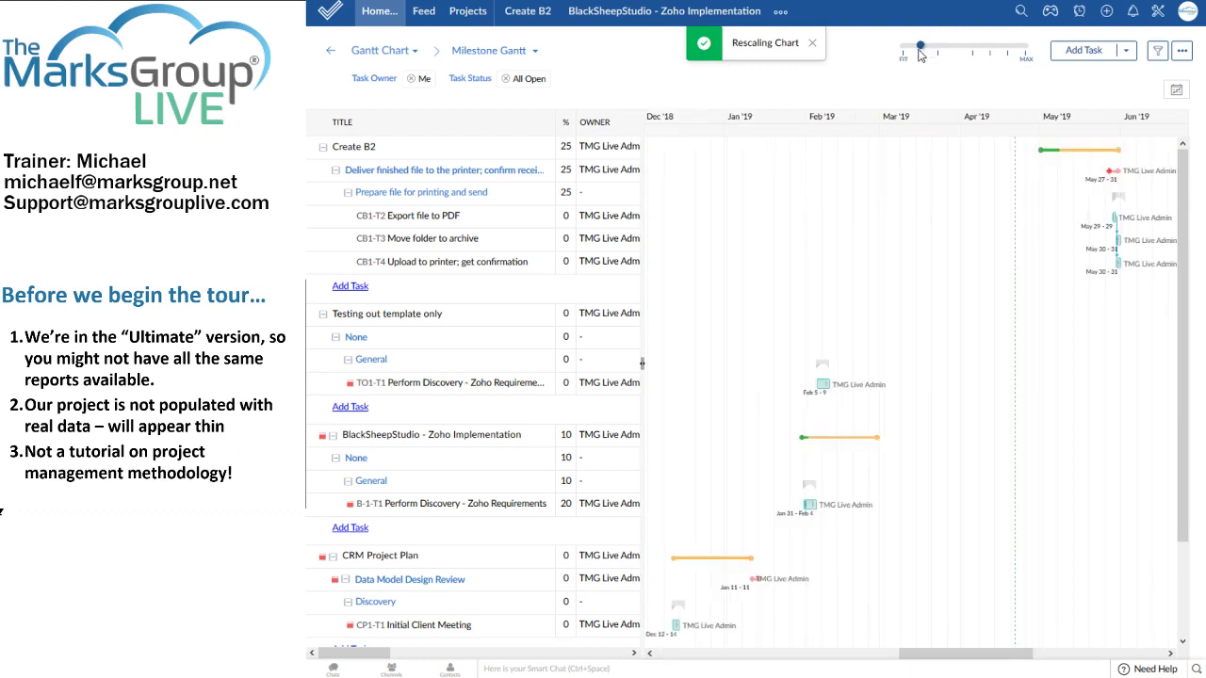
{"action": "left_click", "coordinate": [904, 54]}
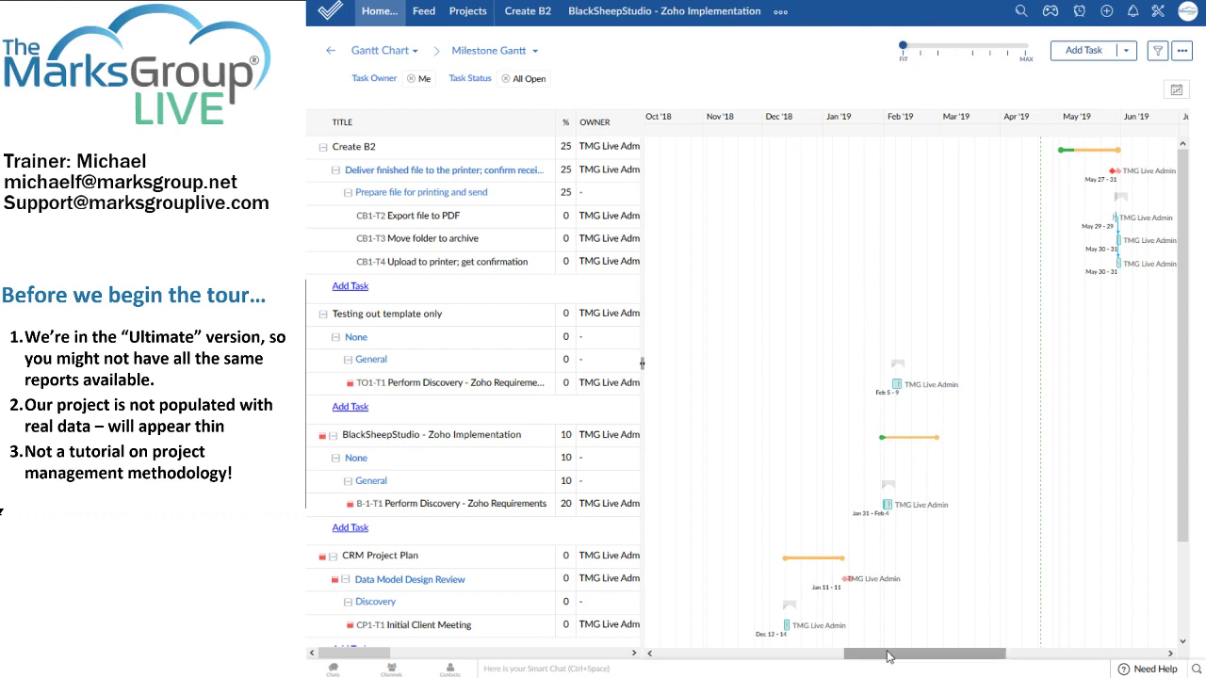
{"action": "left_click_drag", "start_coordinate": [887, 657], "coordinate": [839, 656]}
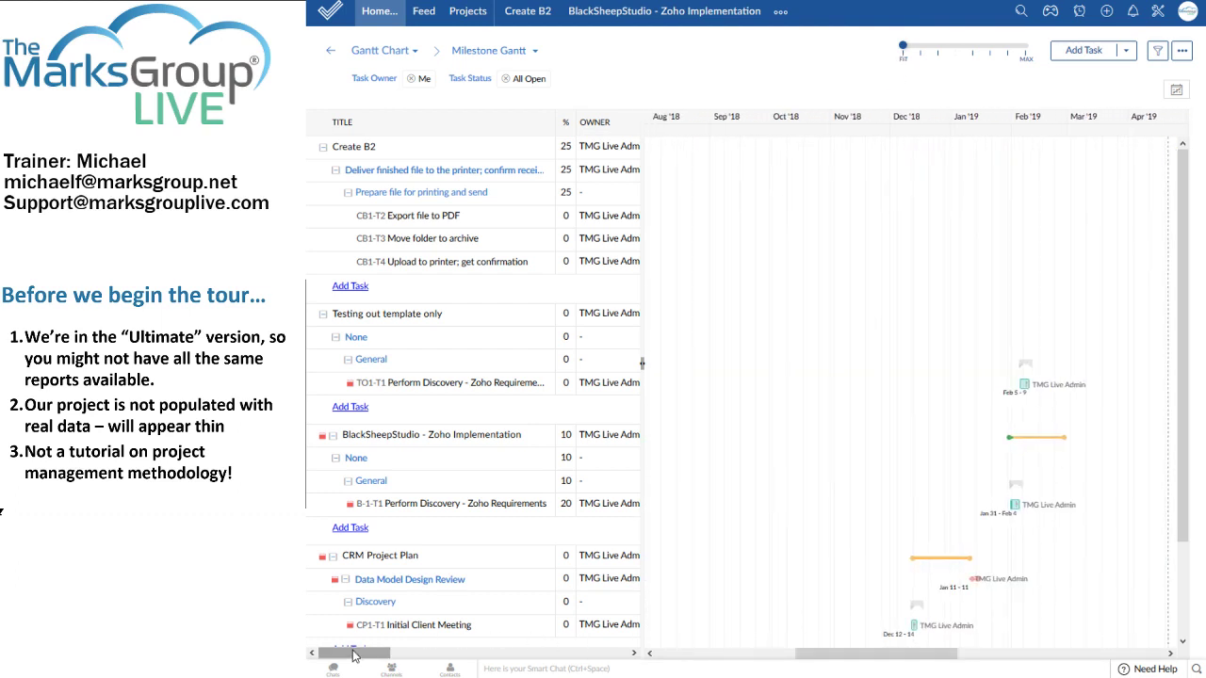
{"action": "left_click_drag", "start_coordinate": [353, 657], "coordinate": [378, 656]}
{"action": "mouse_move", "coordinate": [380, 638]}
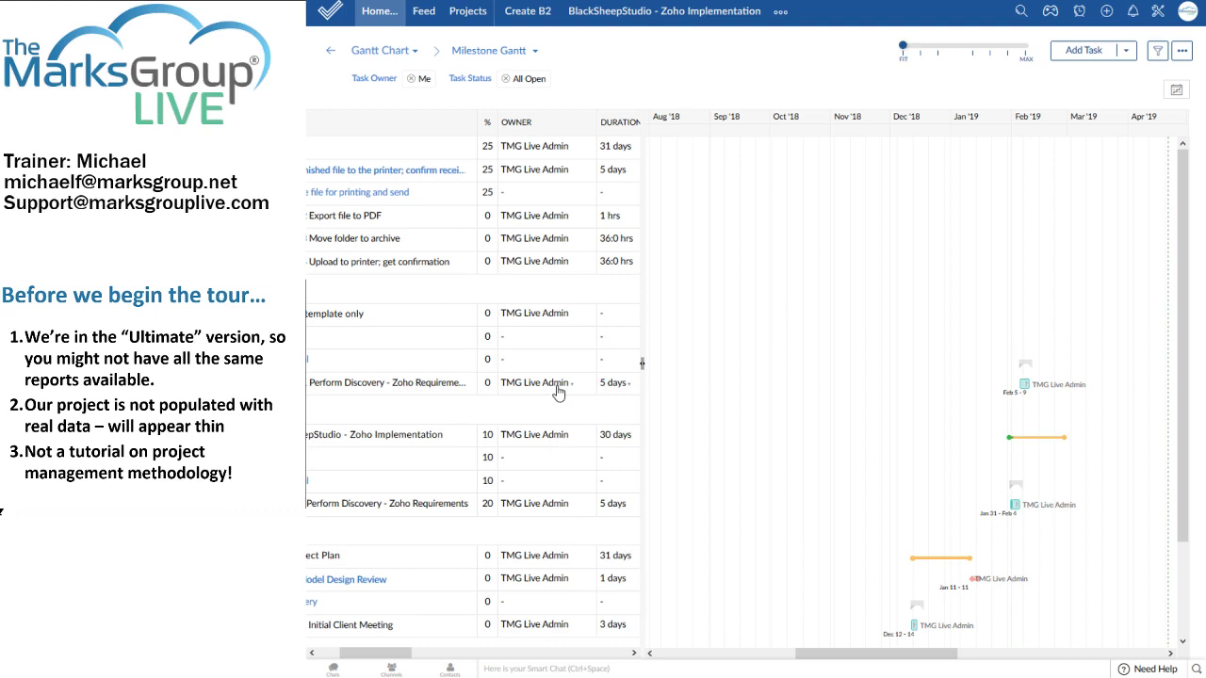
{"action": "mouse_move", "coordinate": [456, 392]}
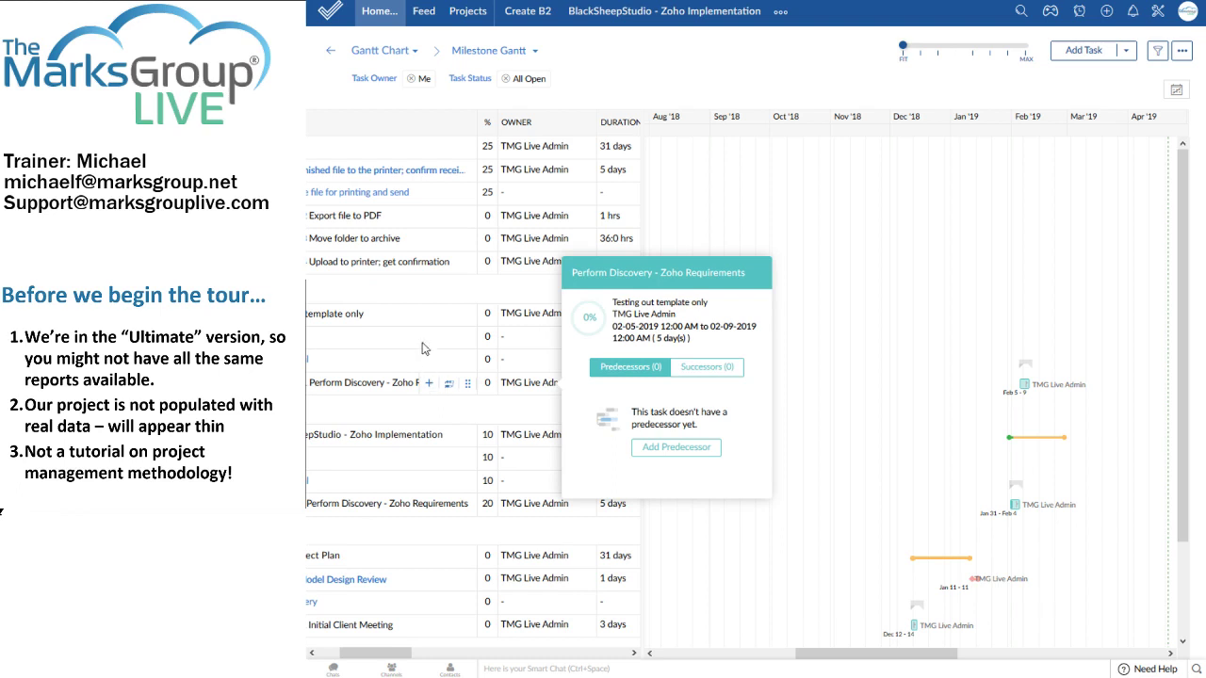
{"action": "mouse_move", "coordinate": [400, 266]}
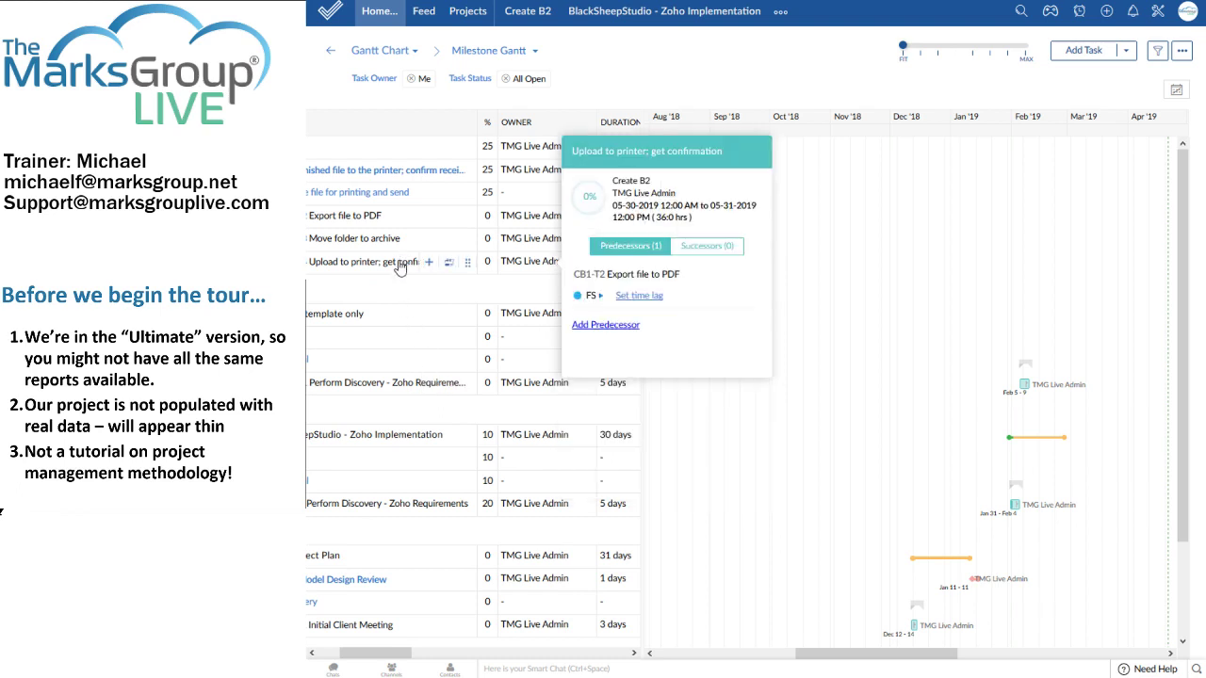
{"action": "left_click", "coordinate": [450, 267]}
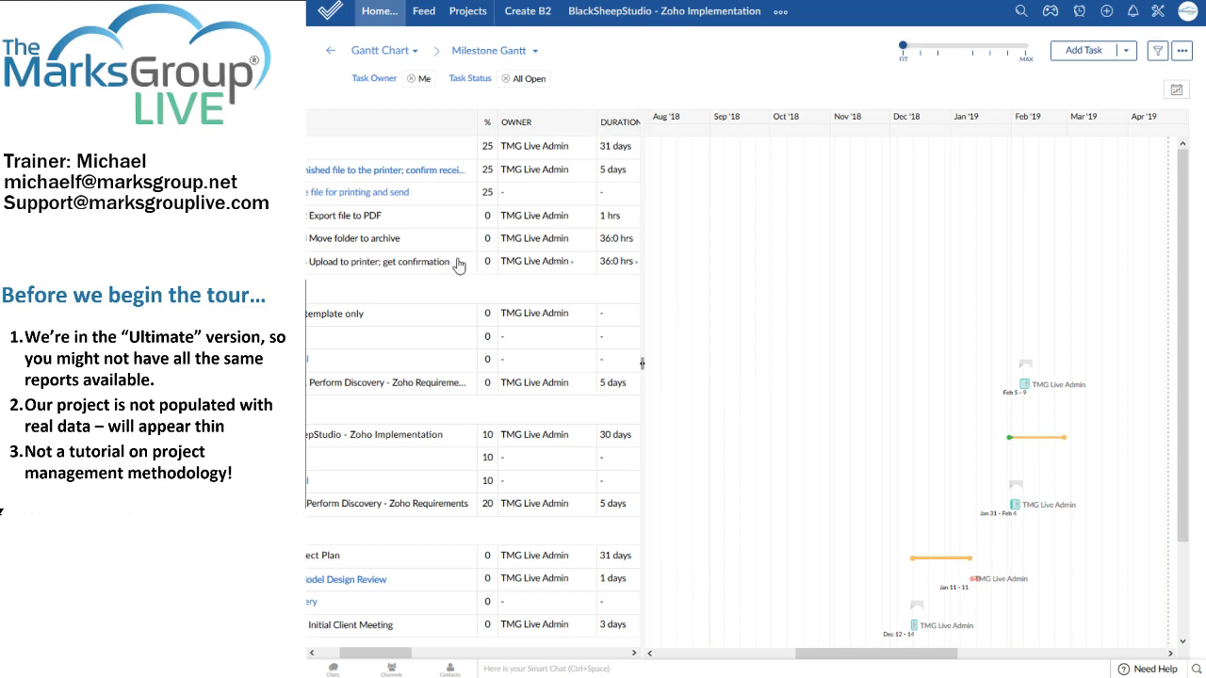
{"action": "left_click", "coordinate": [441, 270]}
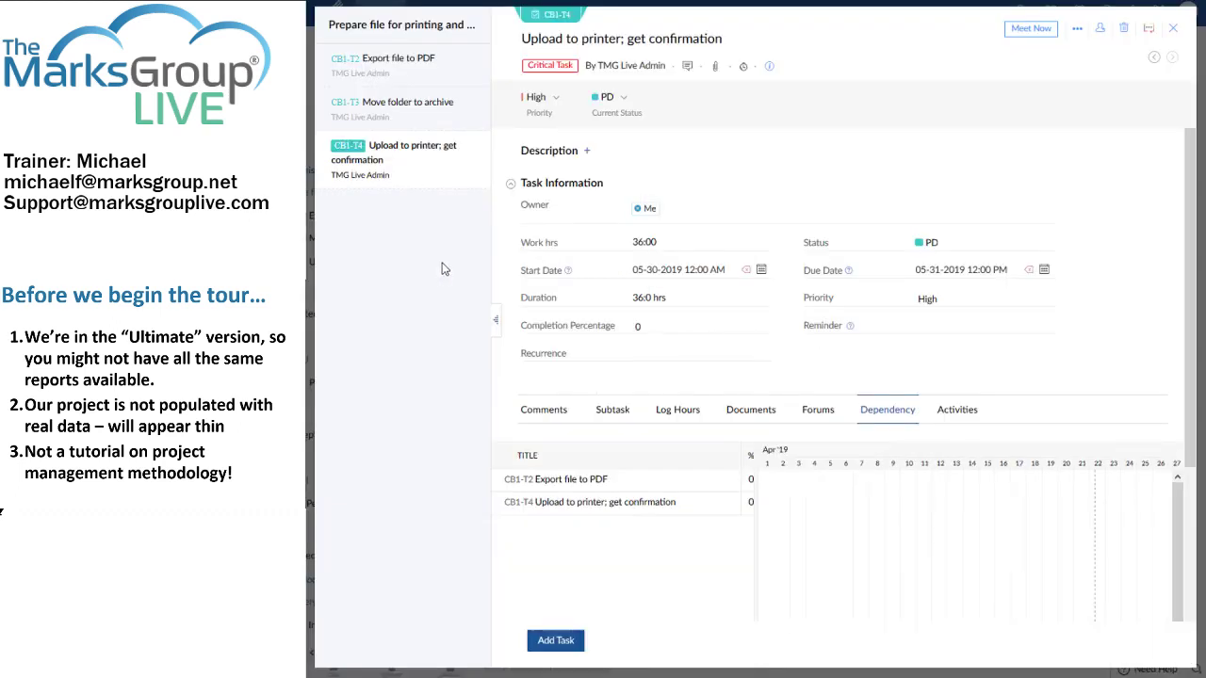
{"action": "left_click", "coordinate": [1173, 28]}
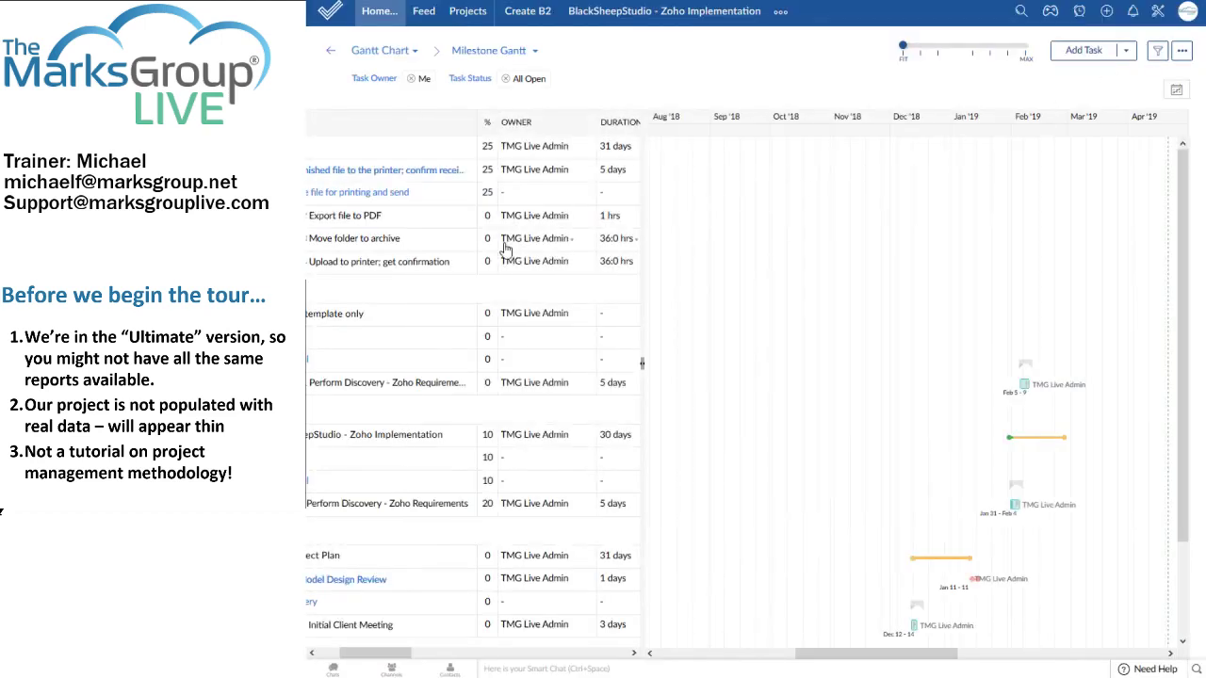
{"action": "left_click", "coordinate": [471, 267]}
{"action": "left_click", "coordinate": [1126, 52]}
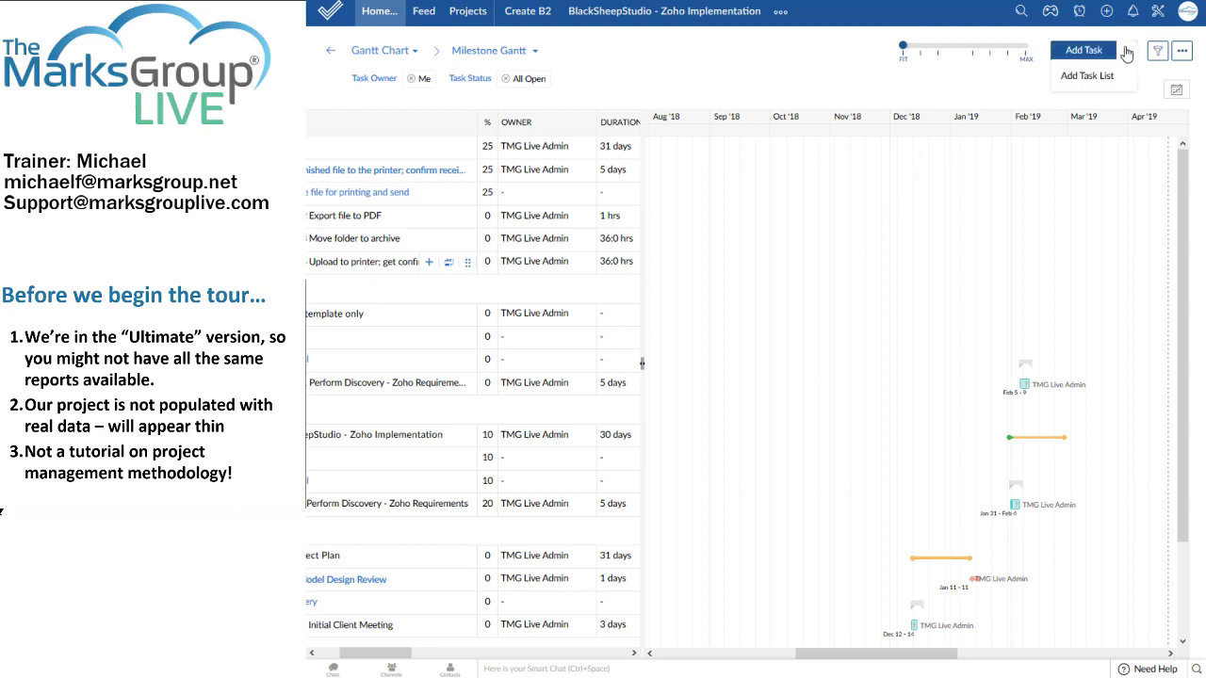
{"action": "left_click", "coordinate": [1183, 53]}
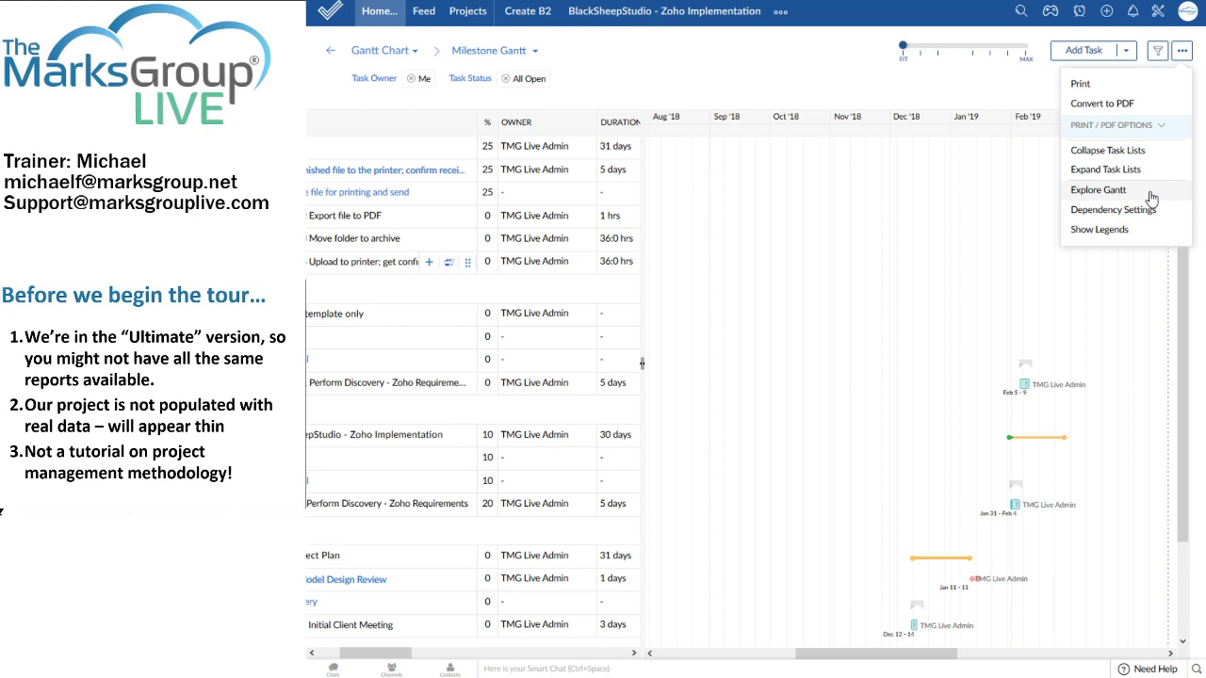
{"action": "left_click", "coordinate": [995, 90]}
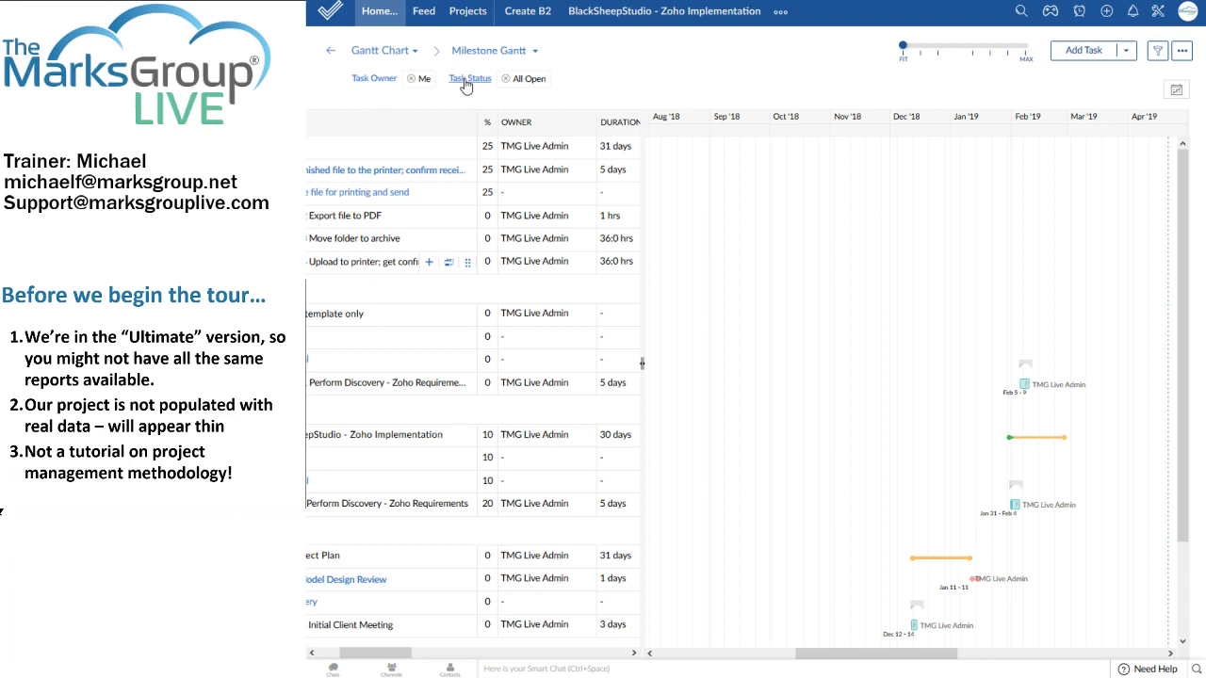
Step: Drop the Me owner filter from the Gantt, keeping only the All Open status filter
{"action": "left_click", "coordinate": [1158, 52]}
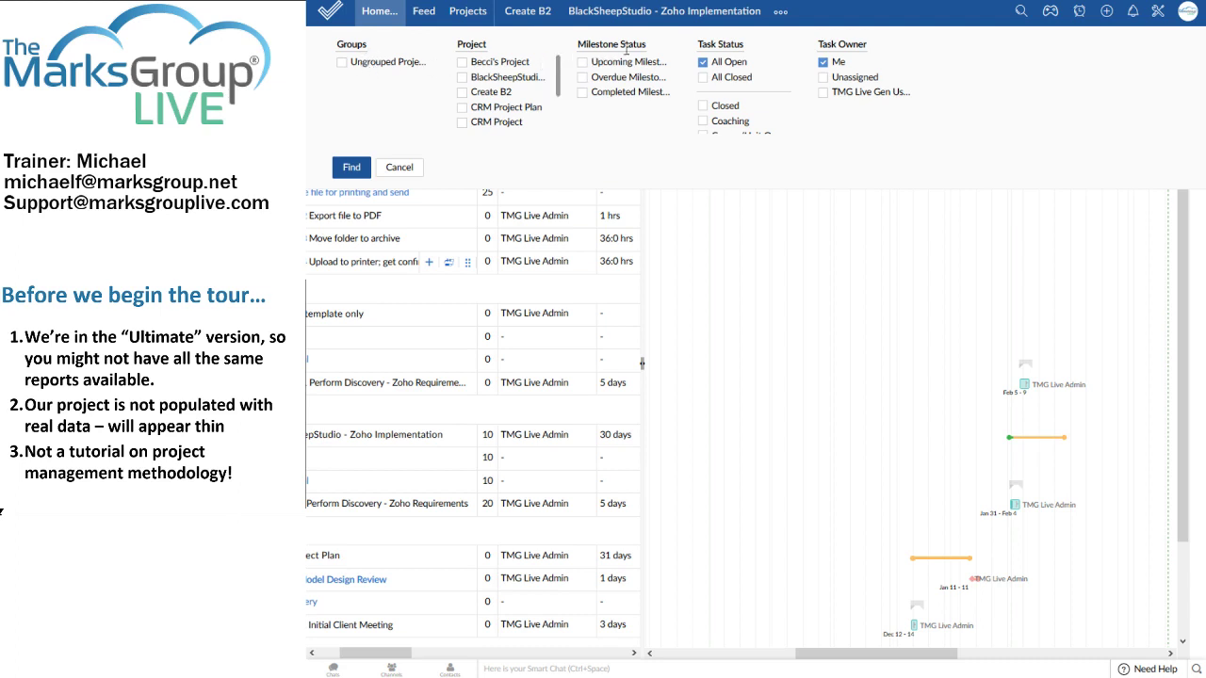
{"action": "left_click", "coordinate": [826, 64]}
{"action": "left_click", "coordinate": [703, 63]}
{"action": "left_click", "coordinate": [363, 169]}
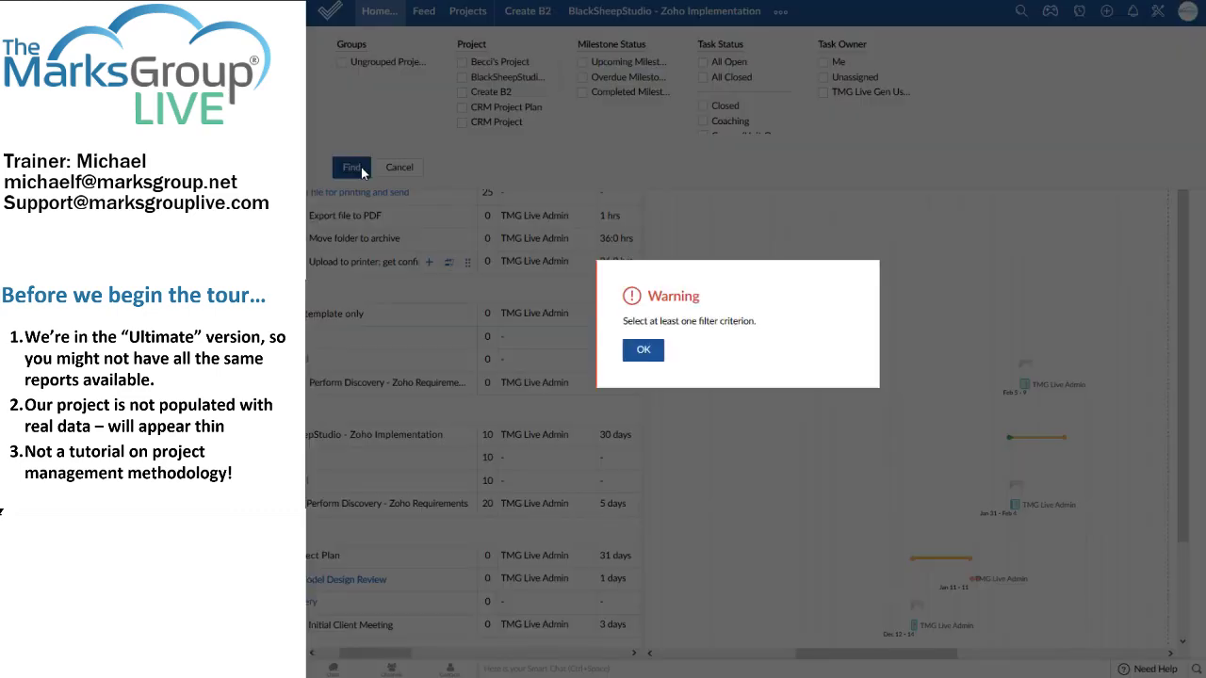
{"action": "left_click", "coordinate": [655, 354]}
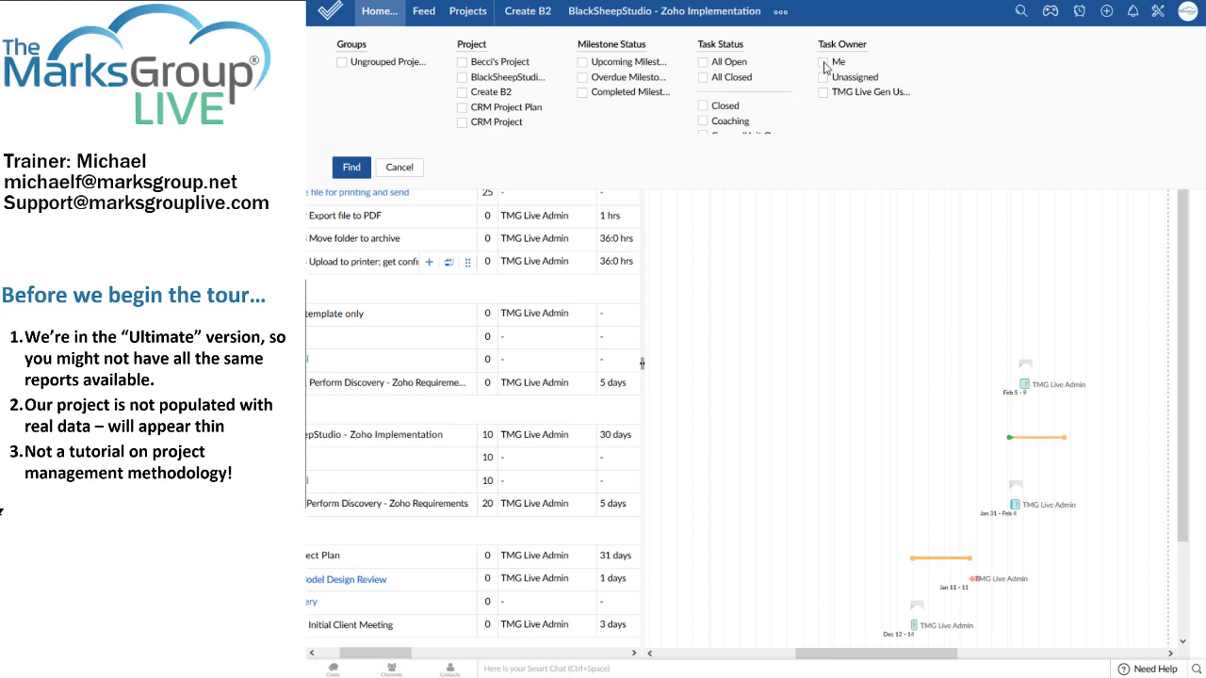
{"action": "left_click", "coordinate": [718, 65]}
{"action": "left_click", "coordinate": [352, 167]}
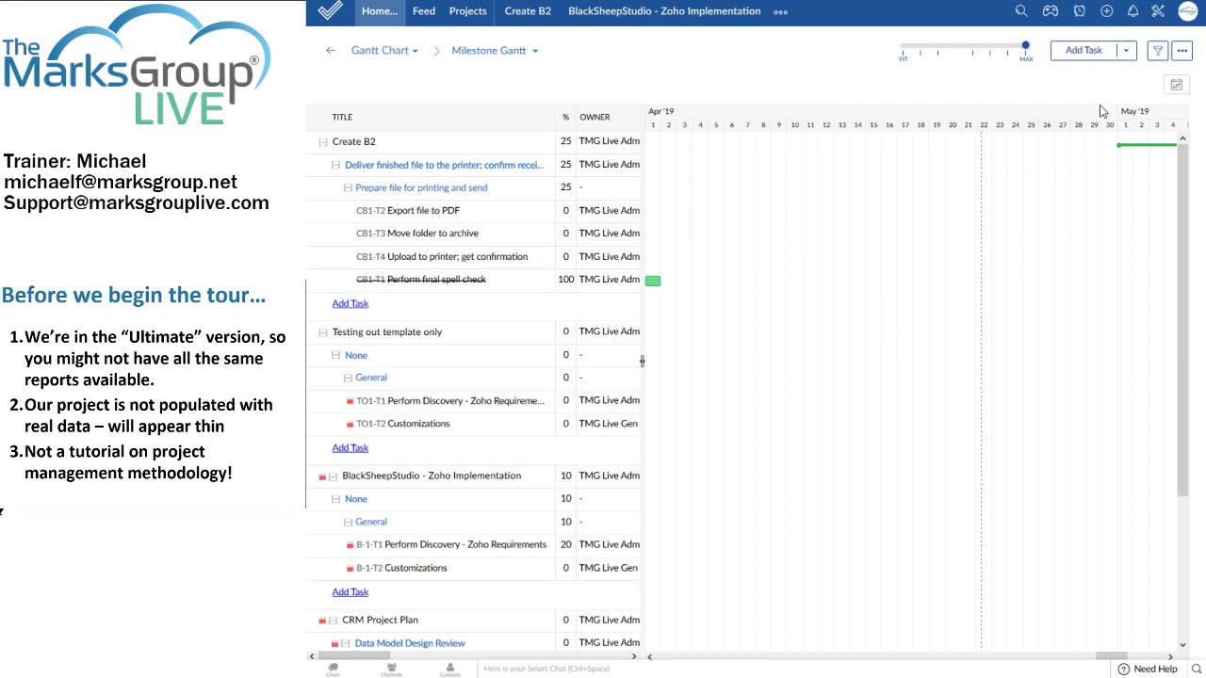
Step: Filter by Completed Milestones and All Open, then remove both filter chips
{"action": "left_click", "coordinate": [1158, 51]}
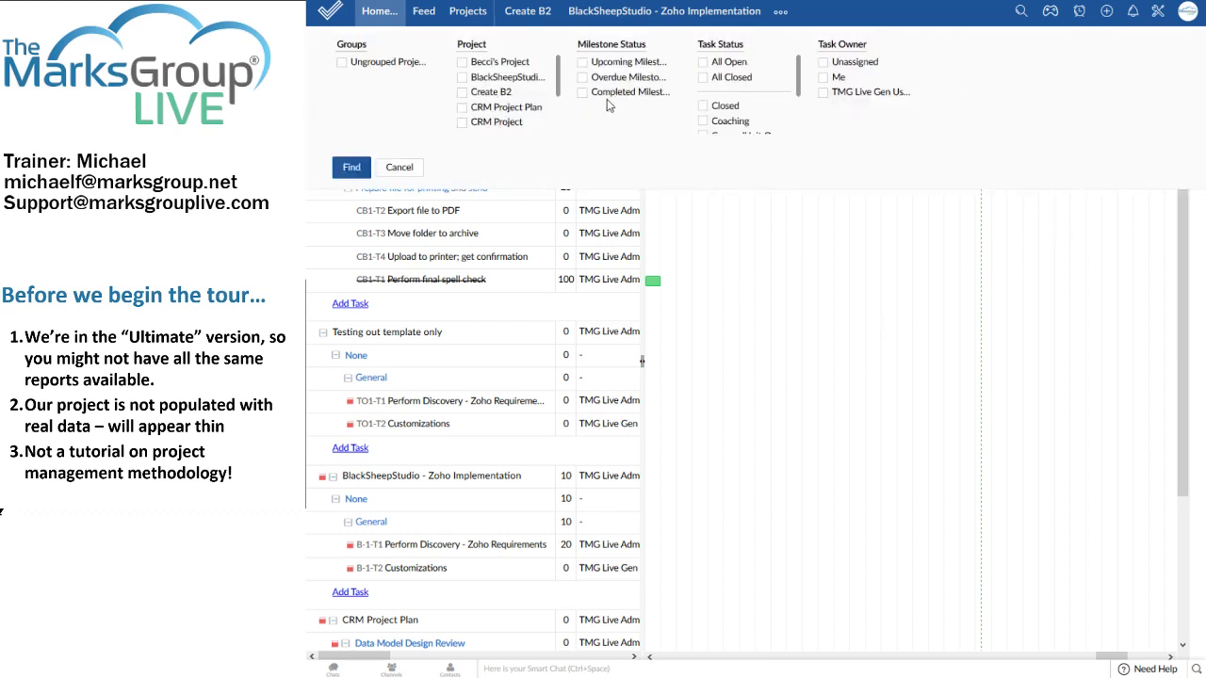
{"action": "left_click", "coordinate": [603, 92]}
{"action": "left_click", "coordinate": [705, 62]}
{"action": "left_click", "coordinate": [351, 168]}
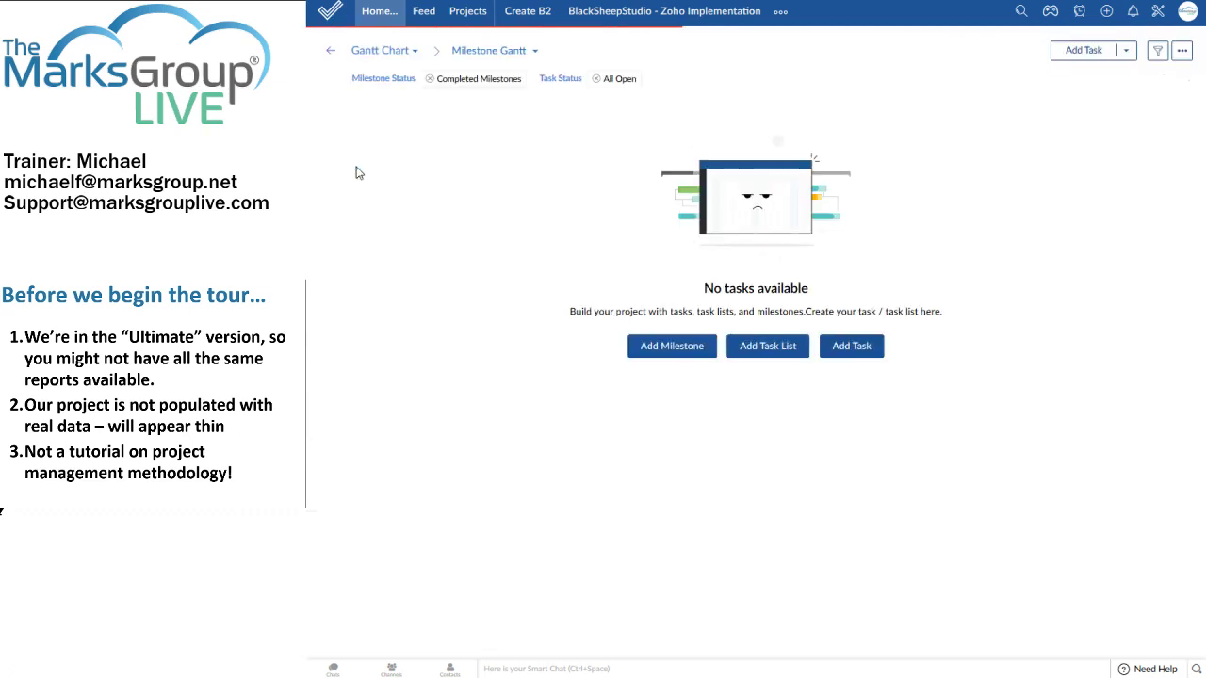
{"action": "left_click", "coordinate": [597, 79]}
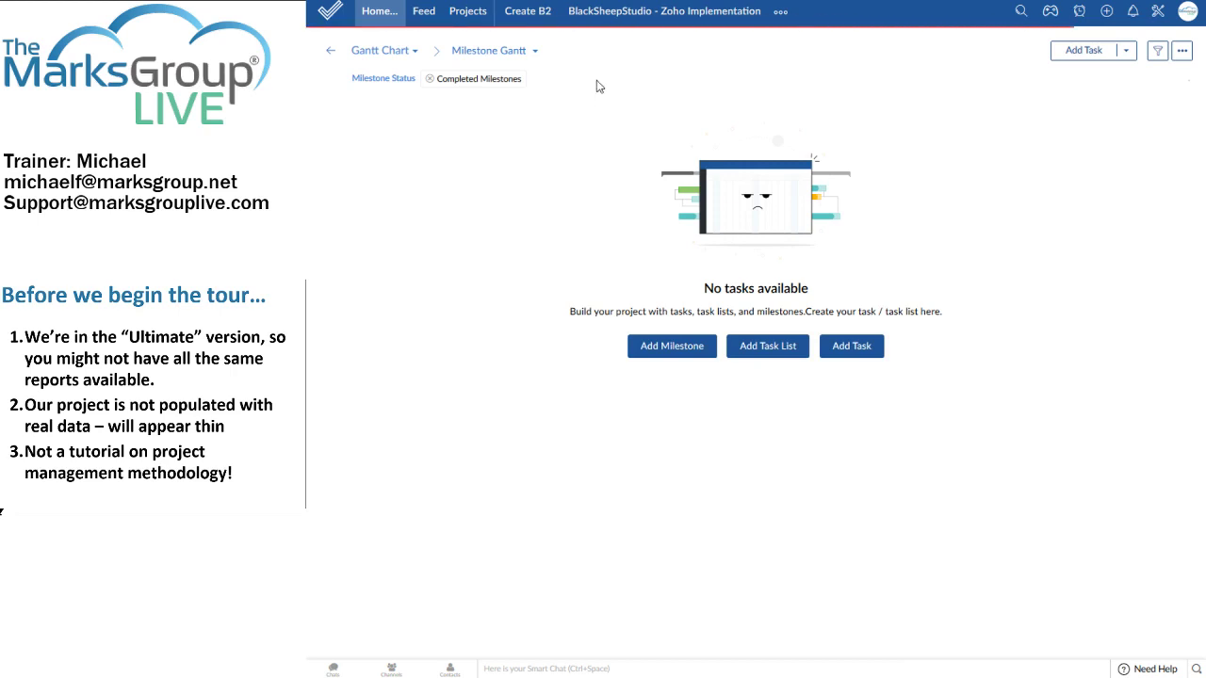
{"action": "left_click", "coordinate": [429, 82]}
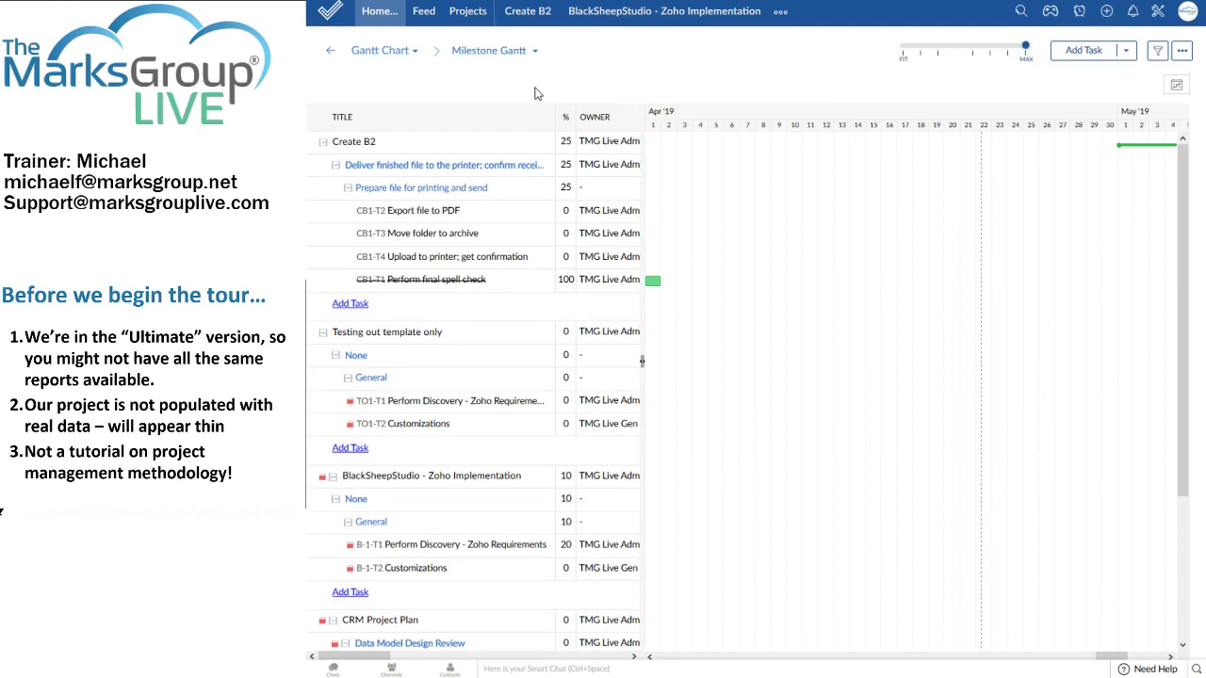
Step: Switch the global report from Gantt Chart to Resource Utilization for Apr 22–Apr 28
{"action": "left_click", "coordinate": [362, 49]}
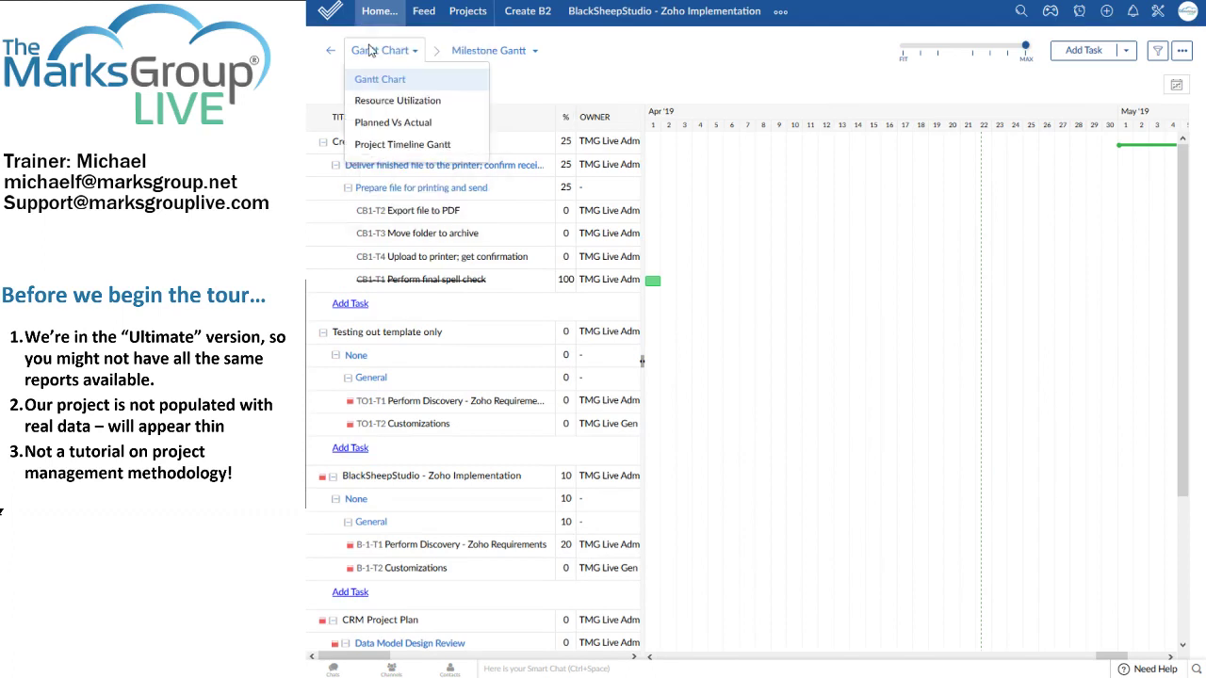
{"action": "left_click", "coordinate": [388, 101]}
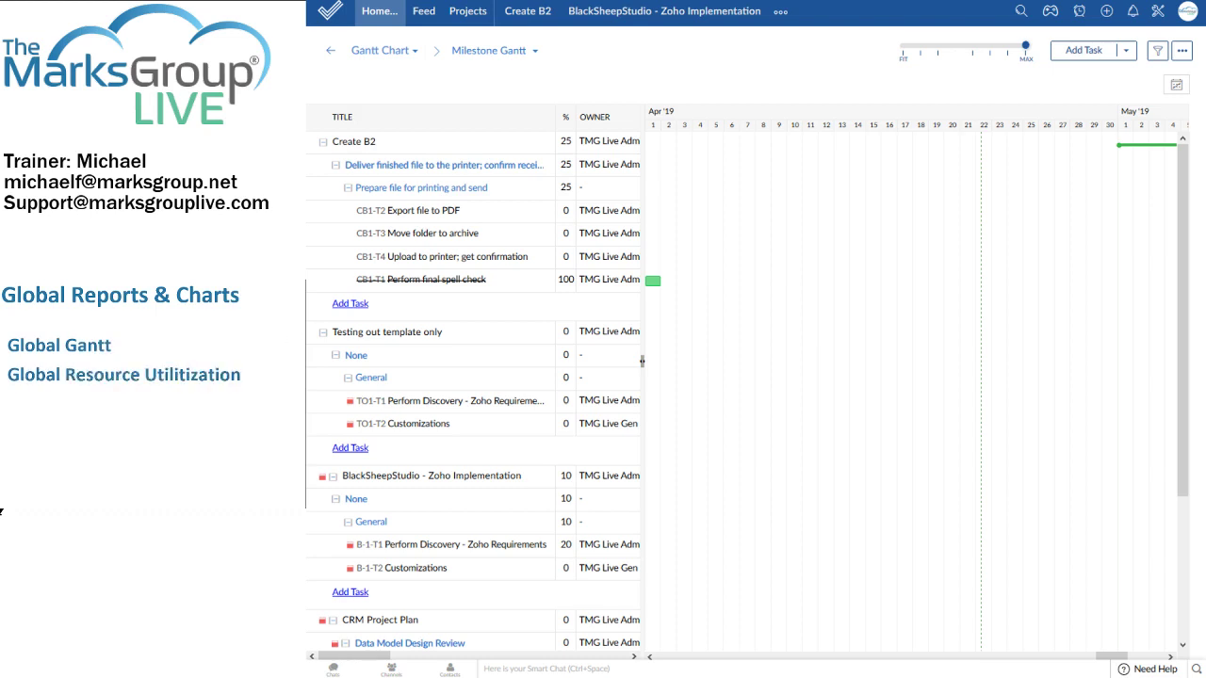
{"action": "left_click", "coordinate": [383, 50]}
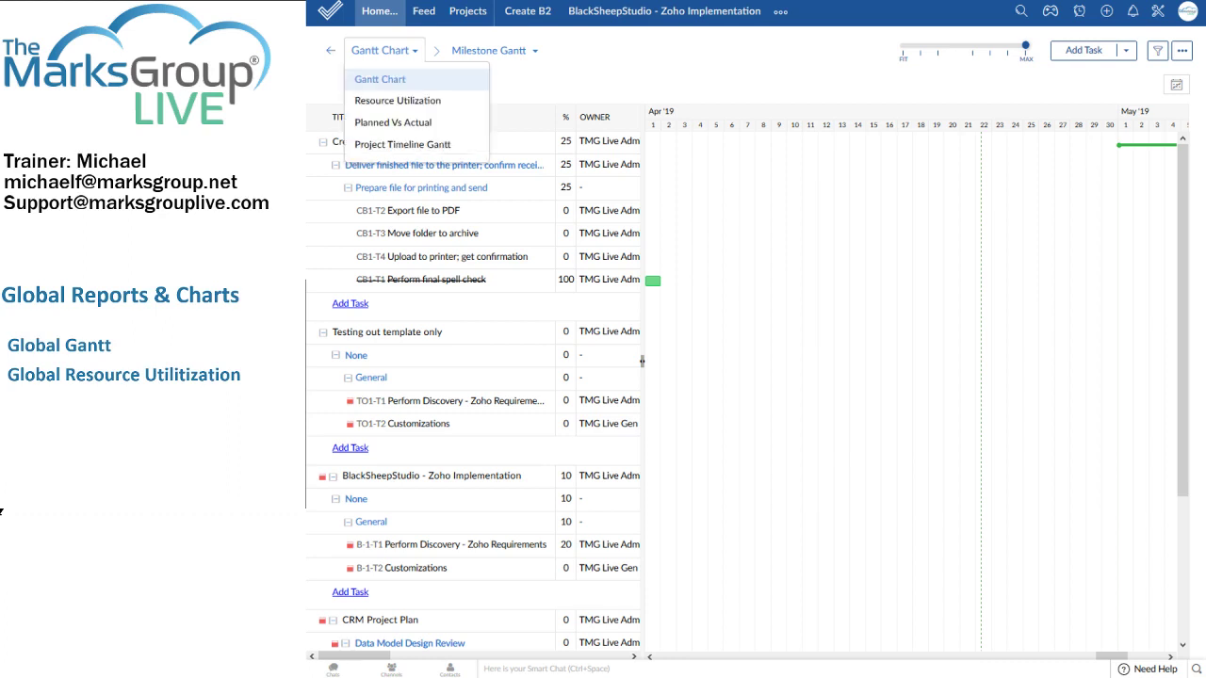
{"action": "left_click", "coordinate": [385, 106]}
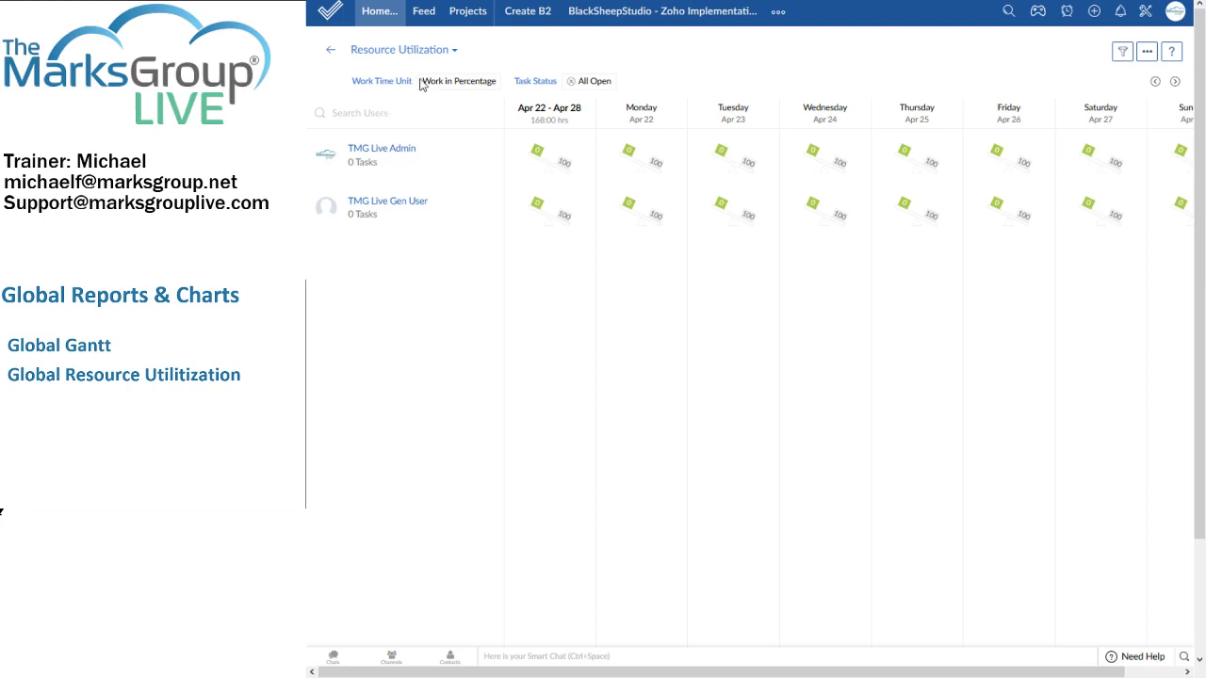
{"action": "left_click", "coordinate": [400, 88]}
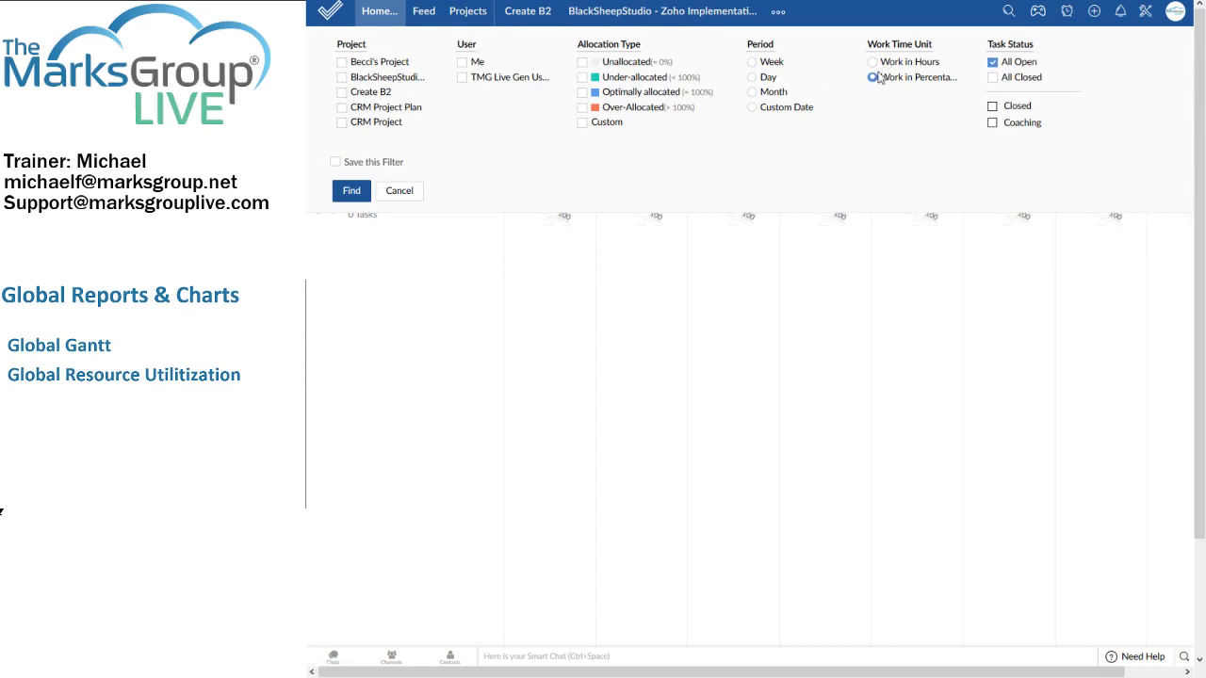
{"action": "left_click", "coordinate": [411, 192]}
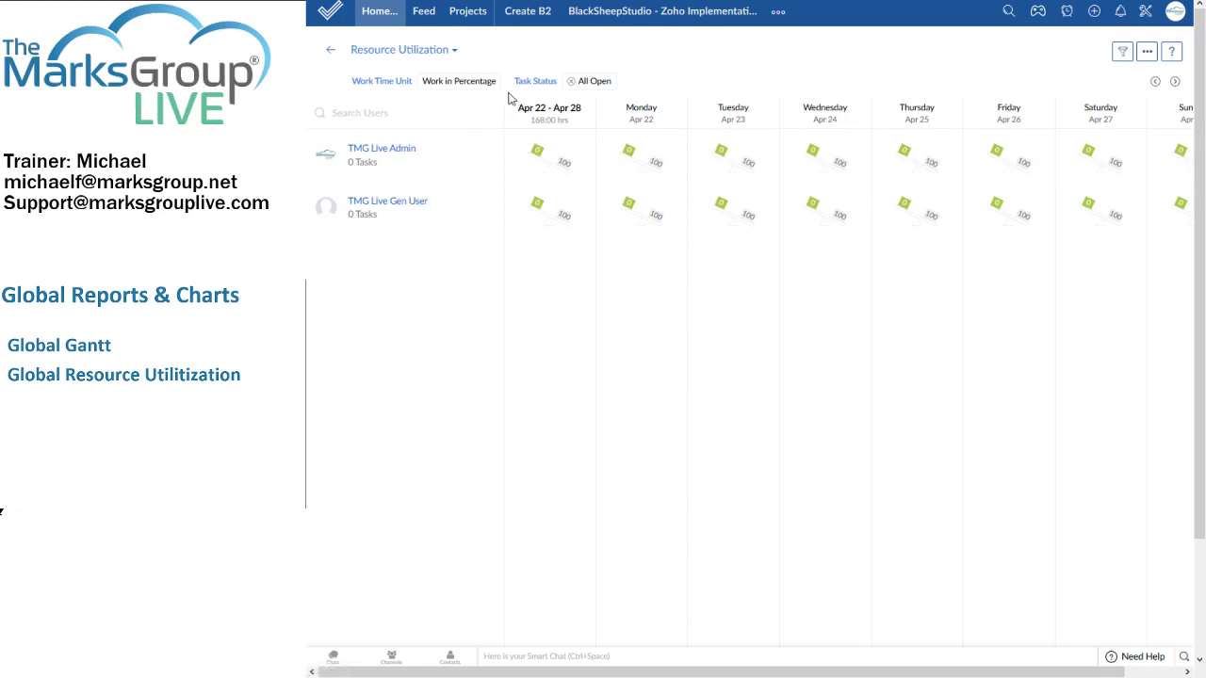
{"action": "left_click", "coordinate": [543, 82]}
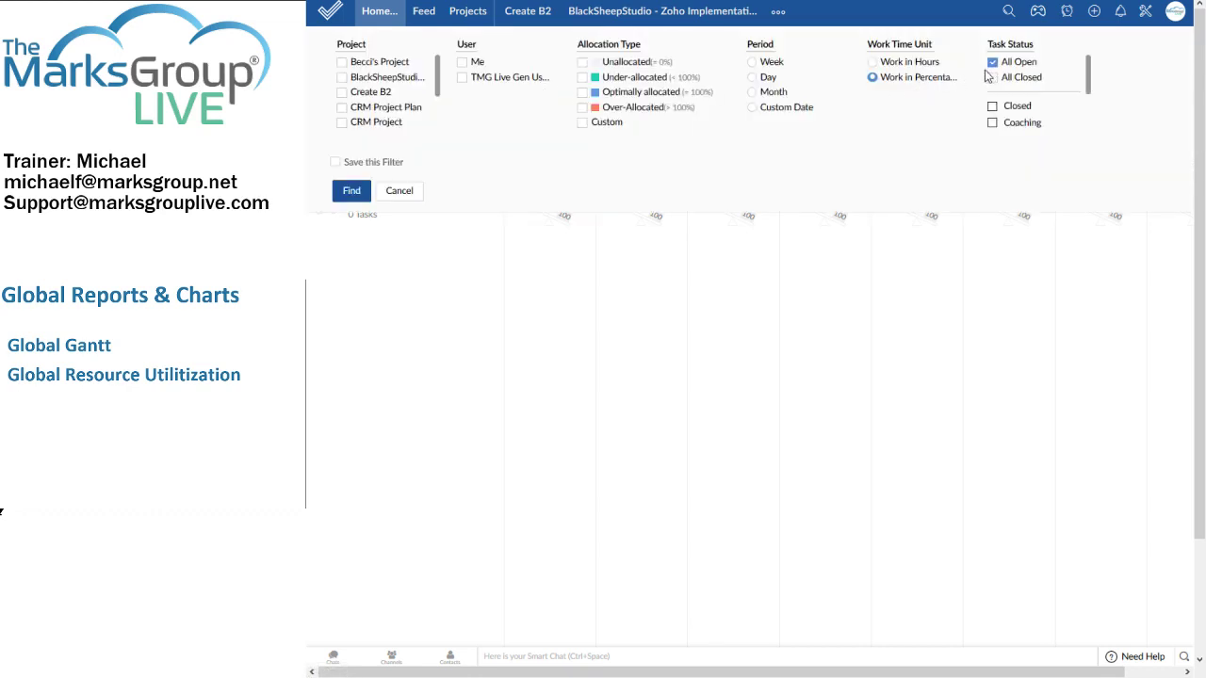
{"action": "left_click", "coordinate": [392, 193]}
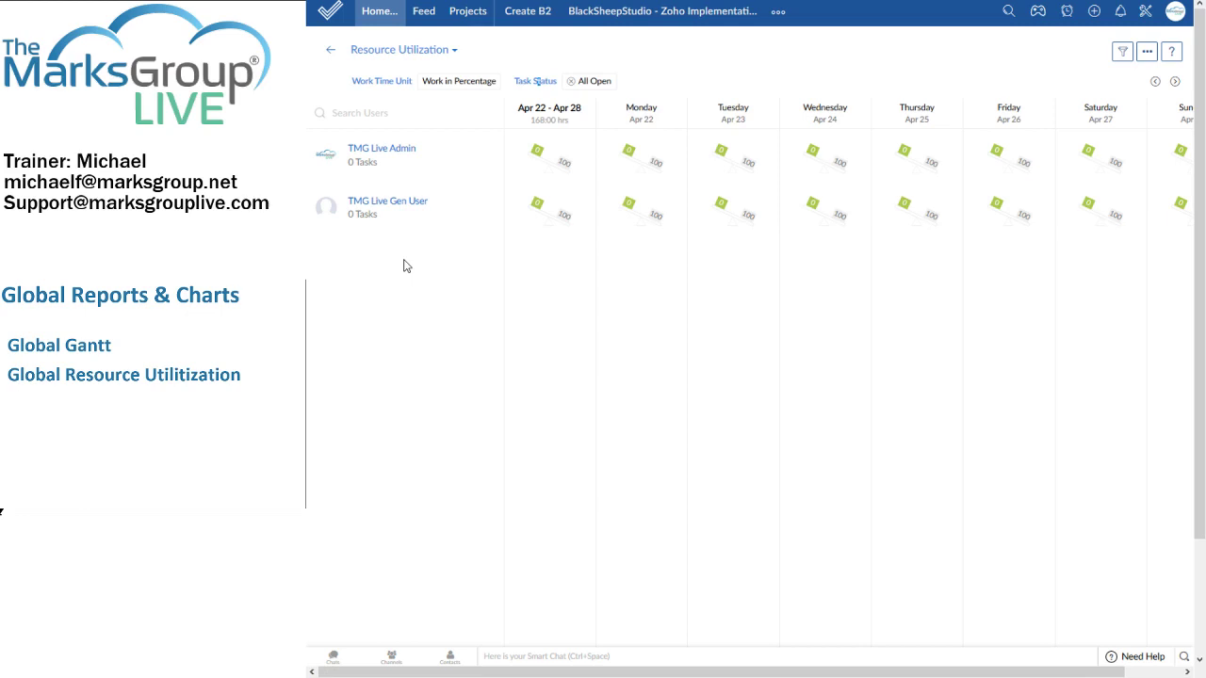
{"action": "left_click", "coordinate": [1121, 53]}
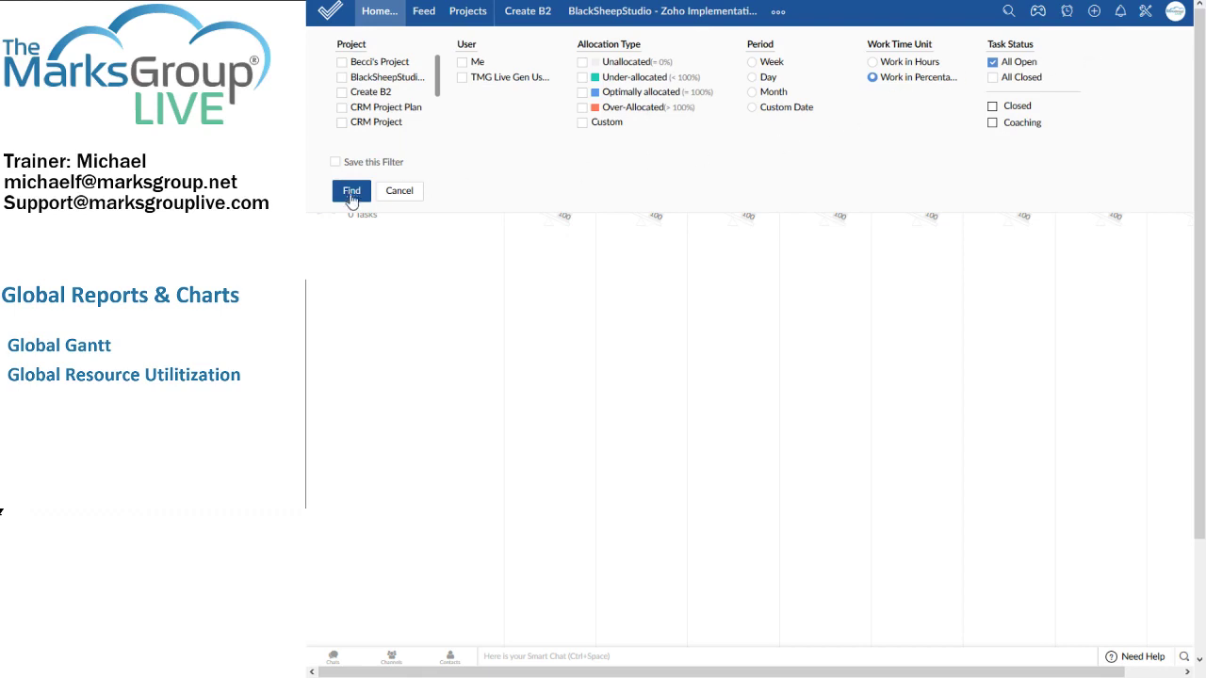
{"action": "left_click", "coordinate": [402, 201]}
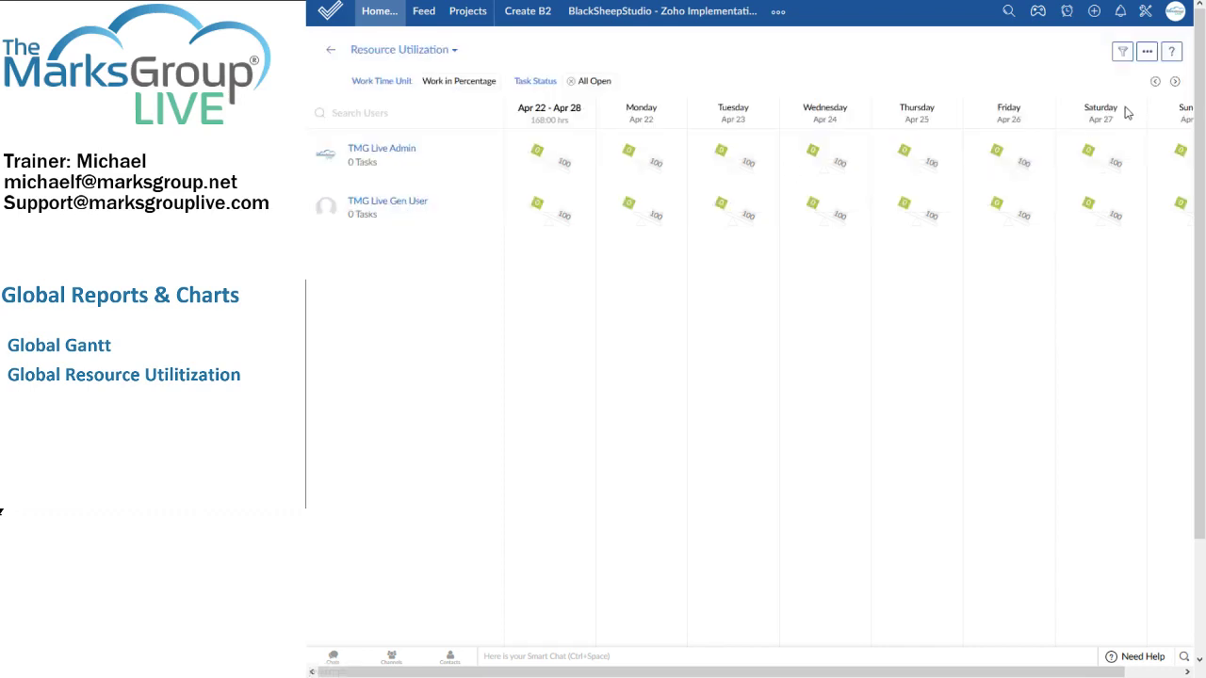
{"action": "left_click", "coordinate": [1148, 54]}
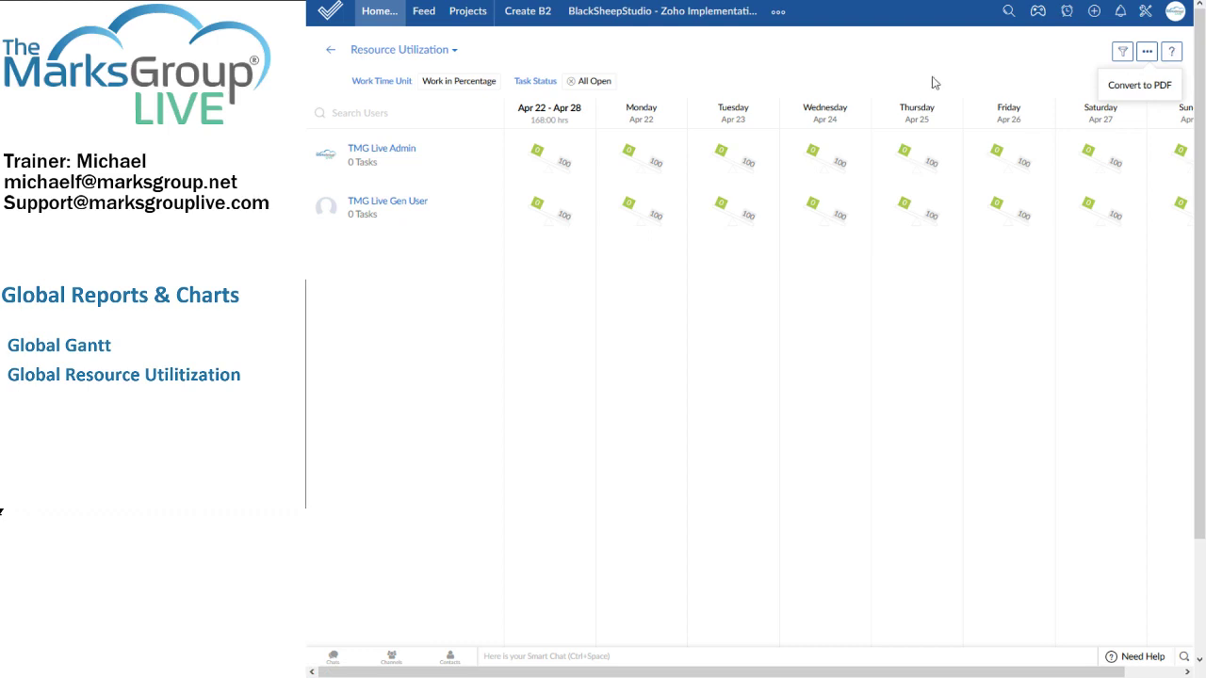
{"action": "left_click", "coordinate": [439, 54]}
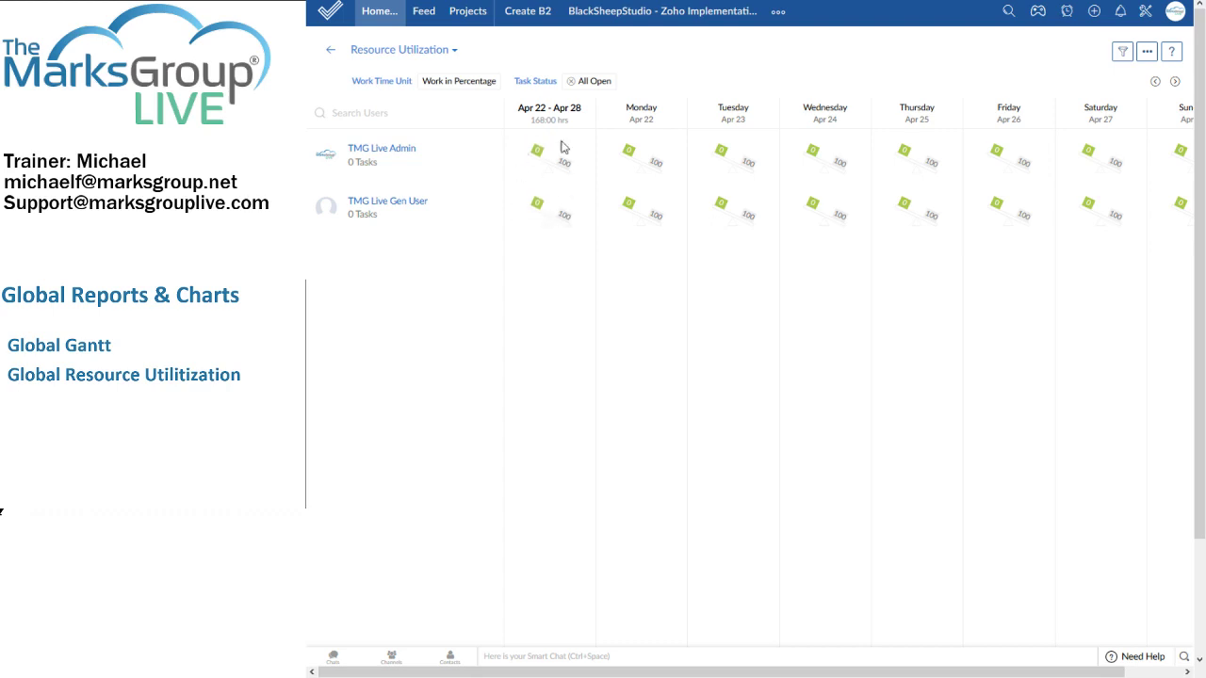
{"action": "left_click", "coordinate": [418, 51]}
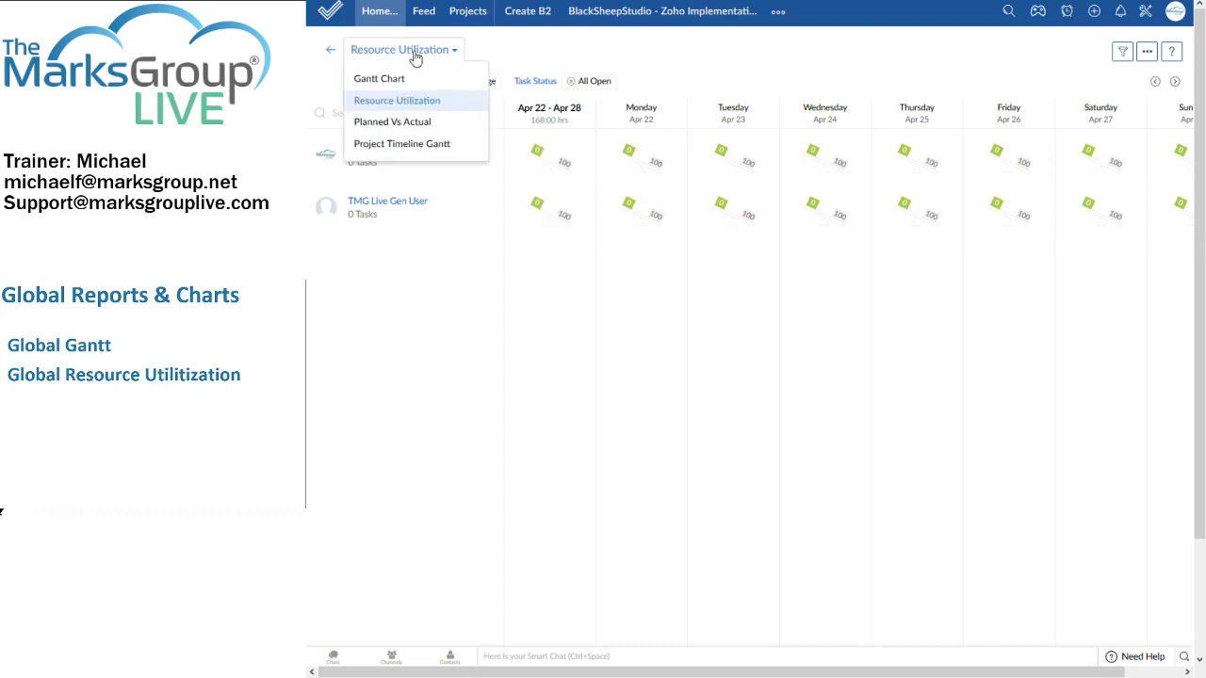
{"action": "left_click", "coordinate": [398, 81]}
{"action": "left_click", "coordinate": [390, 52]}
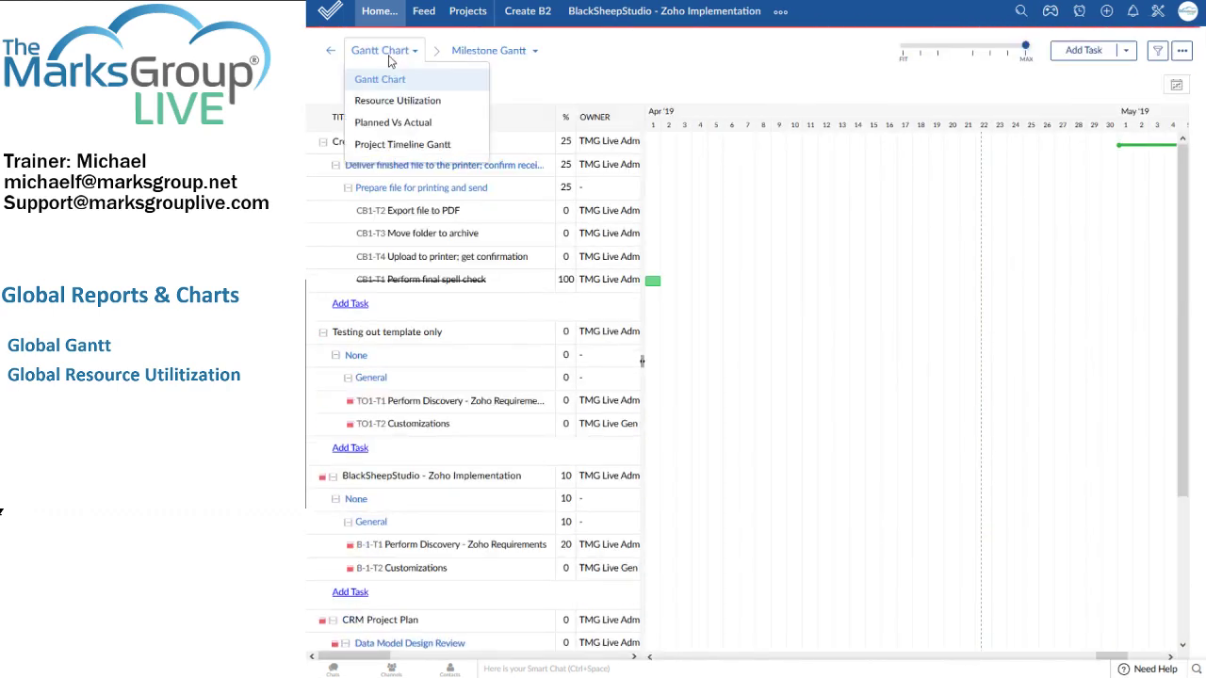
{"action": "left_click", "coordinate": [386, 102]}
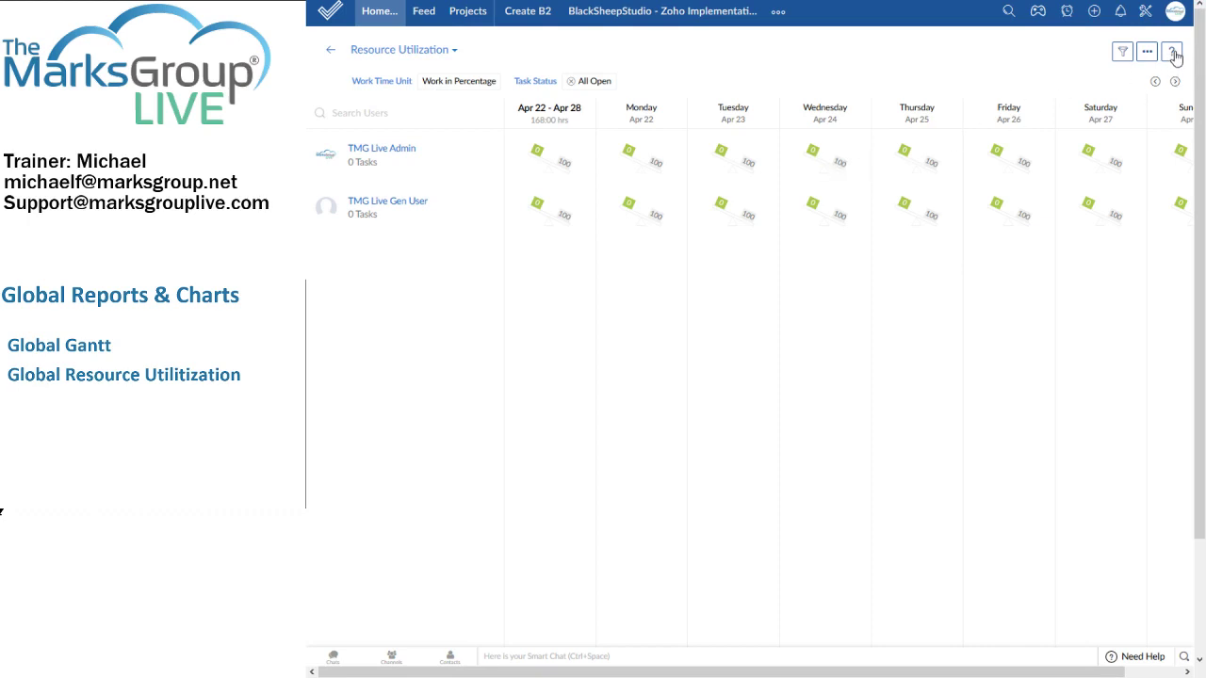
{"action": "left_click", "coordinate": [1172, 53]}
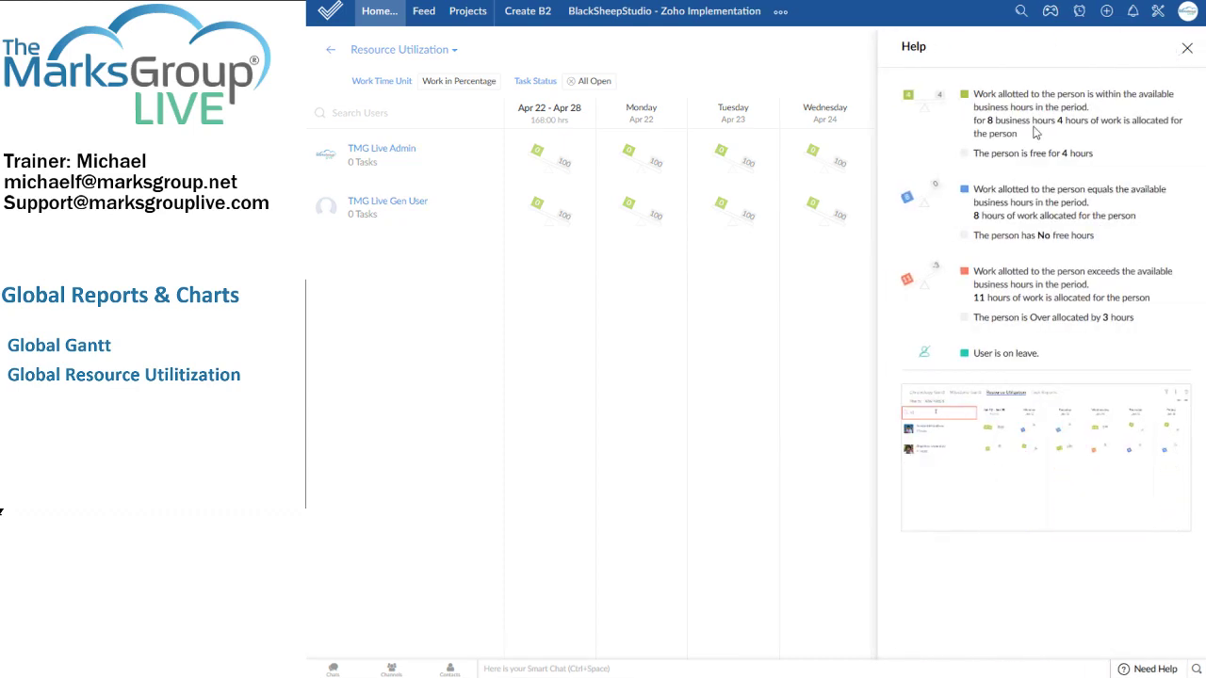
{"action": "left_click", "coordinate": [1187, 49]}
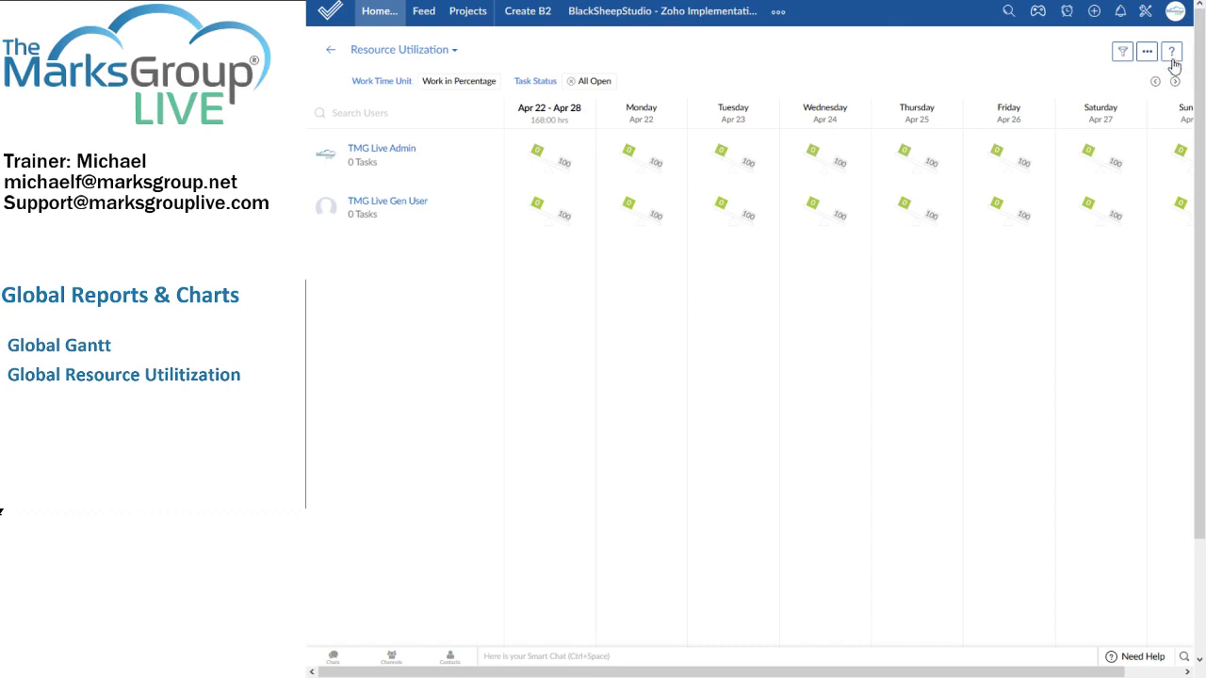
{"action": "left_click", "coordinate": [1172, 55]}
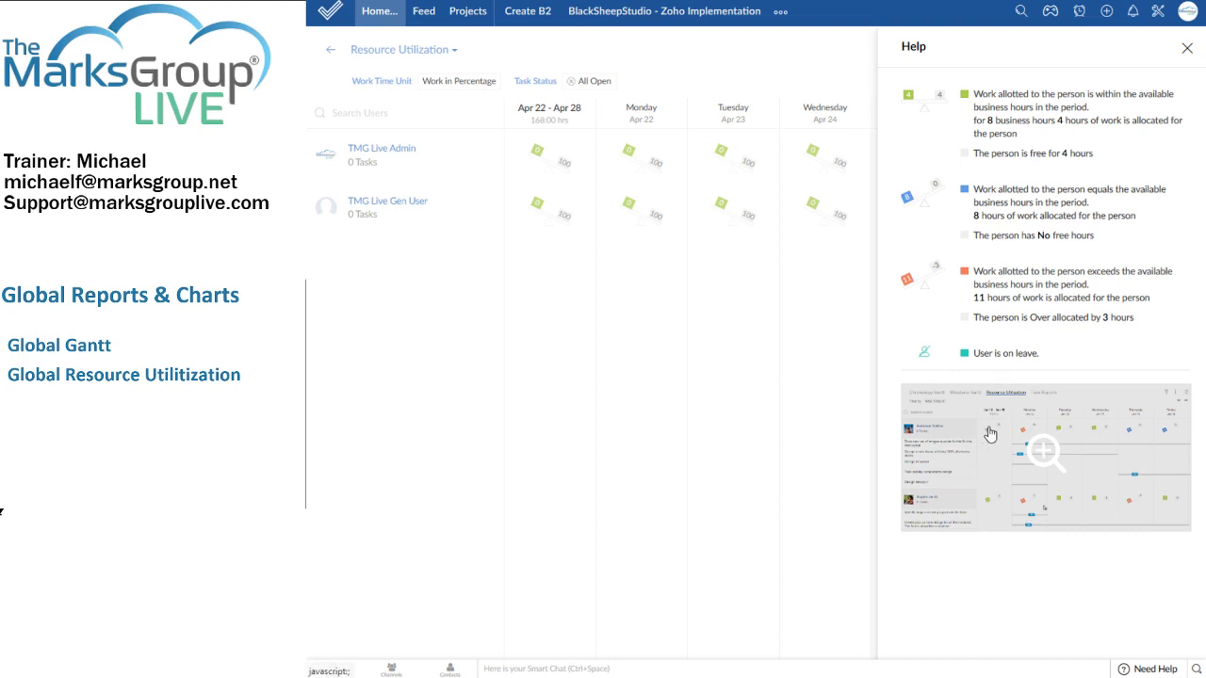
{"action": "mouse_move", "coordinate": [988, 434]}
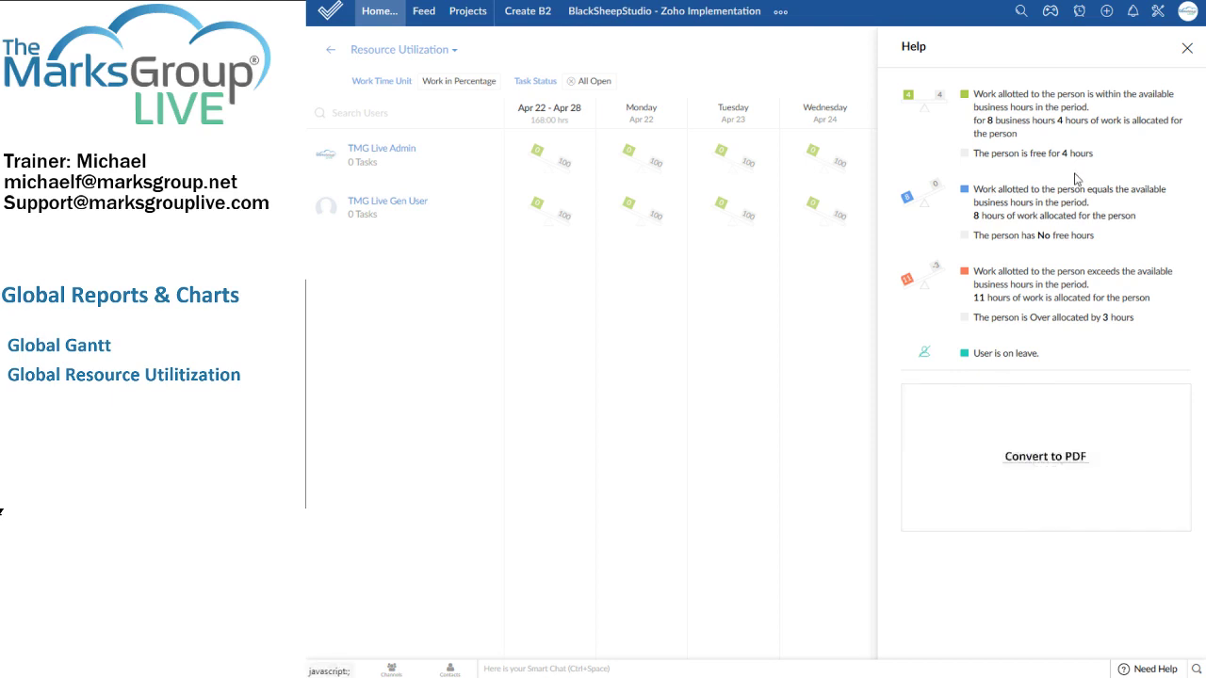
{"action": "left_click", "coordinate": [1188, 49]}
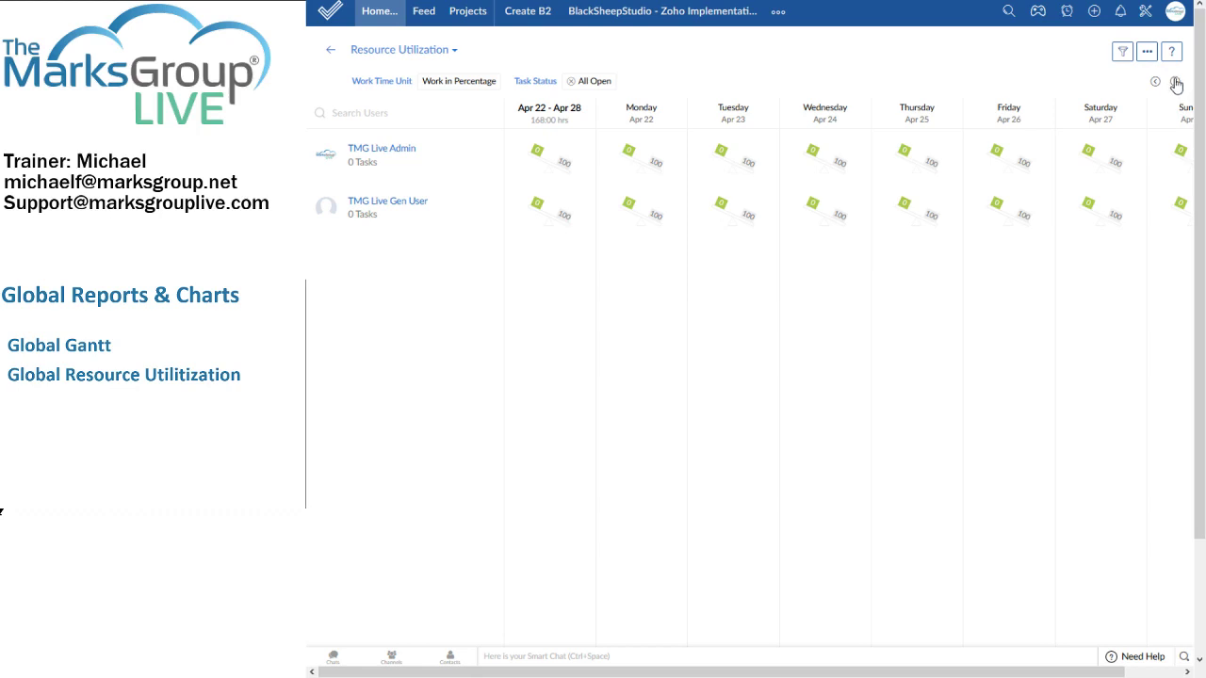
{"action": "left_click", "coordinate": [1176, 83]}
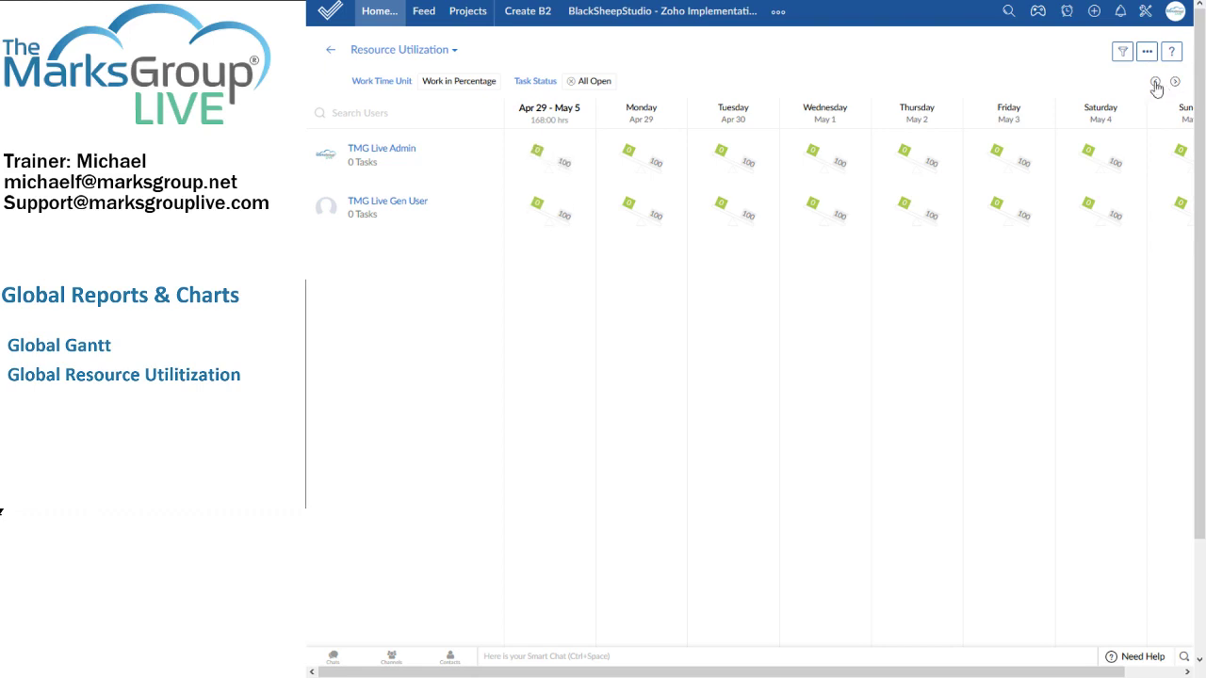
{"action": "left_click", "coordinate": [1156, 82]}
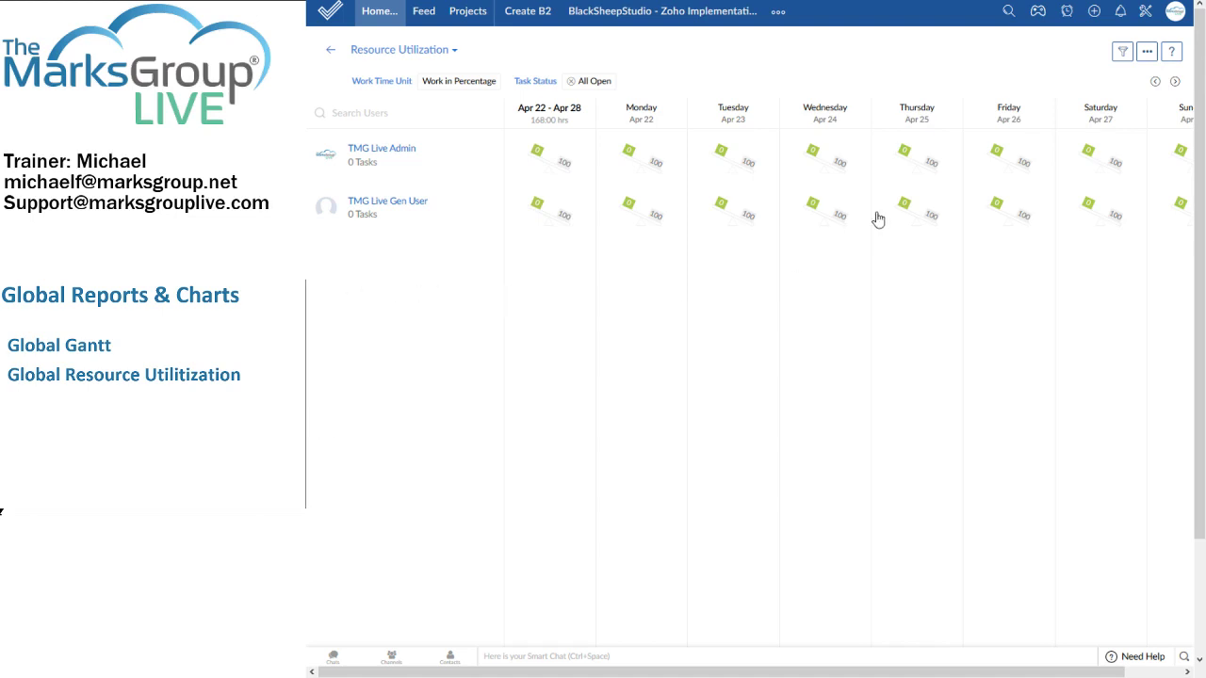
{"action": "left_click", "coordinate": [1147, 53]}
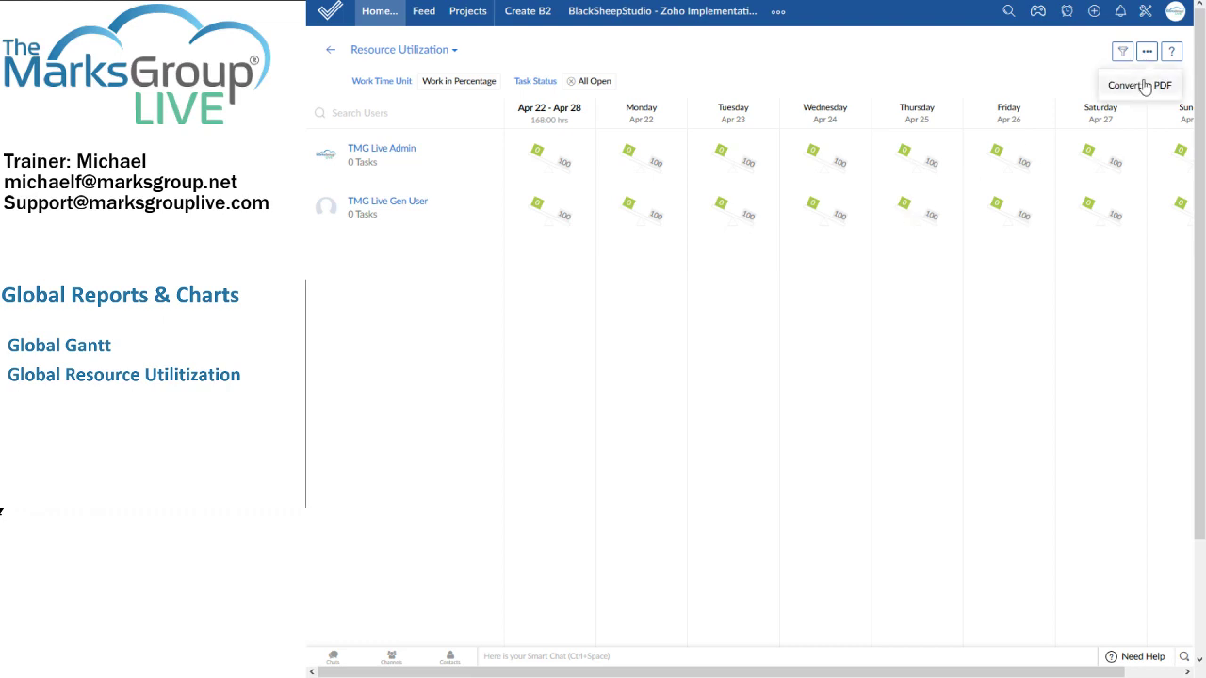
{"action": "left_click", "coordinate": [1143, 84]}
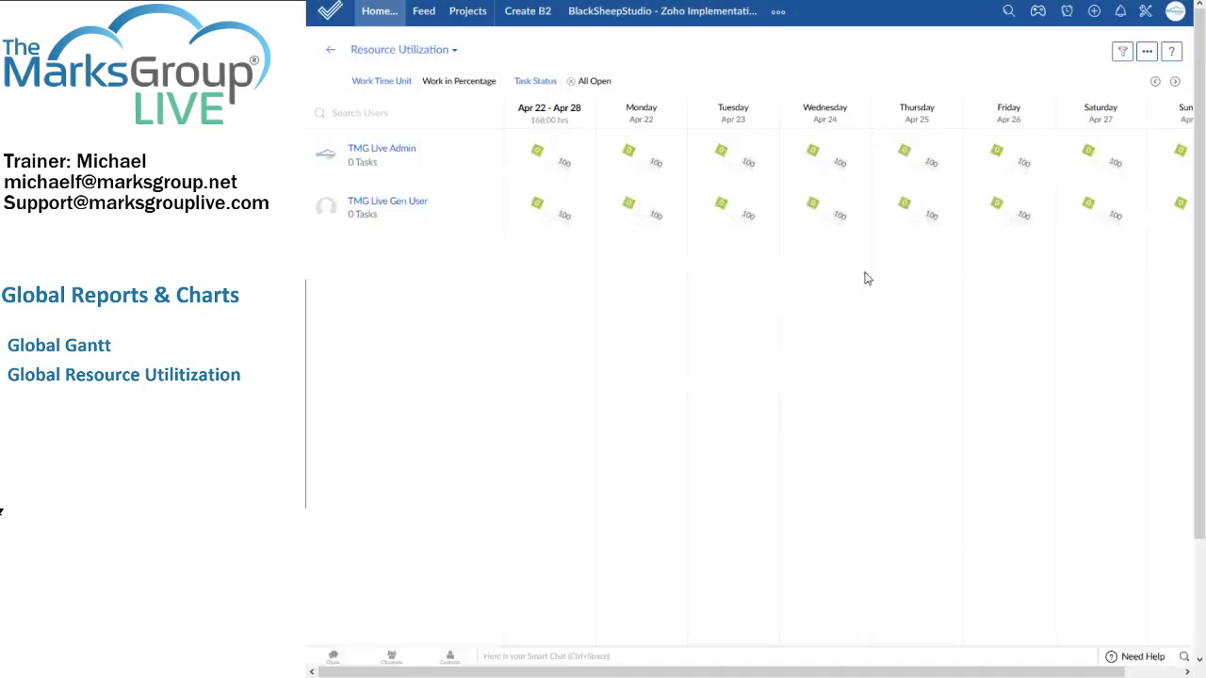
{"action": "left_click", "coordinate": [862, 272]}
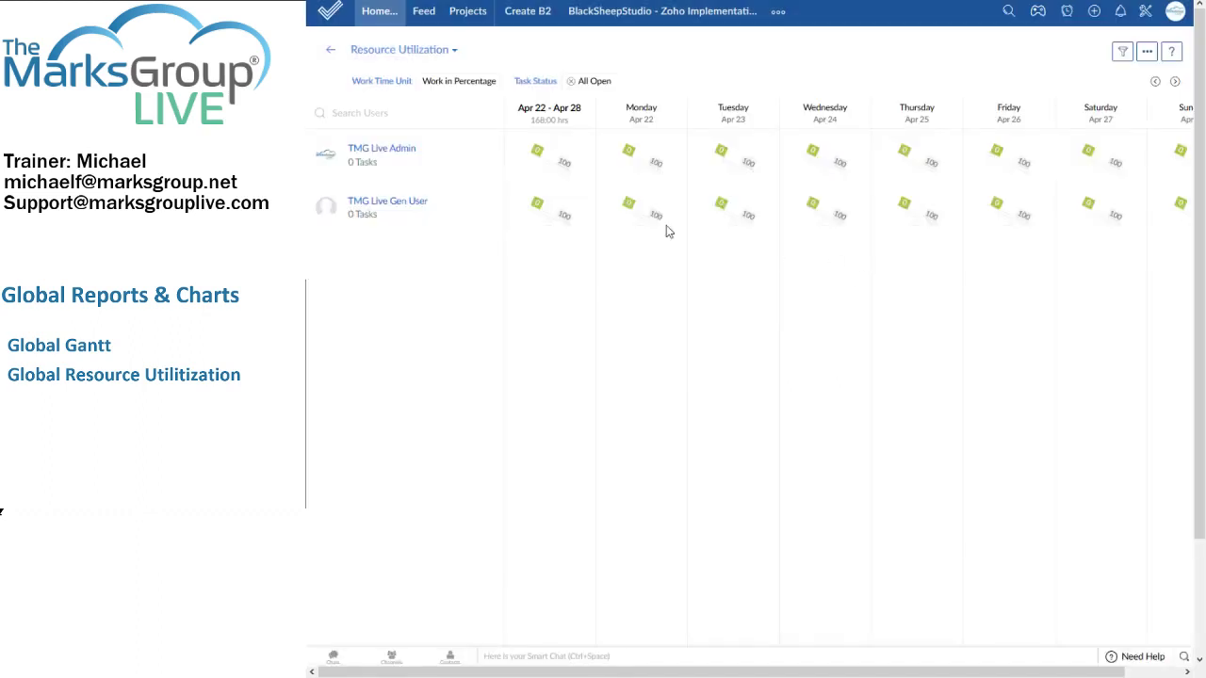
Step: Switch to the Planned Vs Actual report and remove its All Open and All Closed filters
{"action": "left_click", "coordinate": [382, 57]}
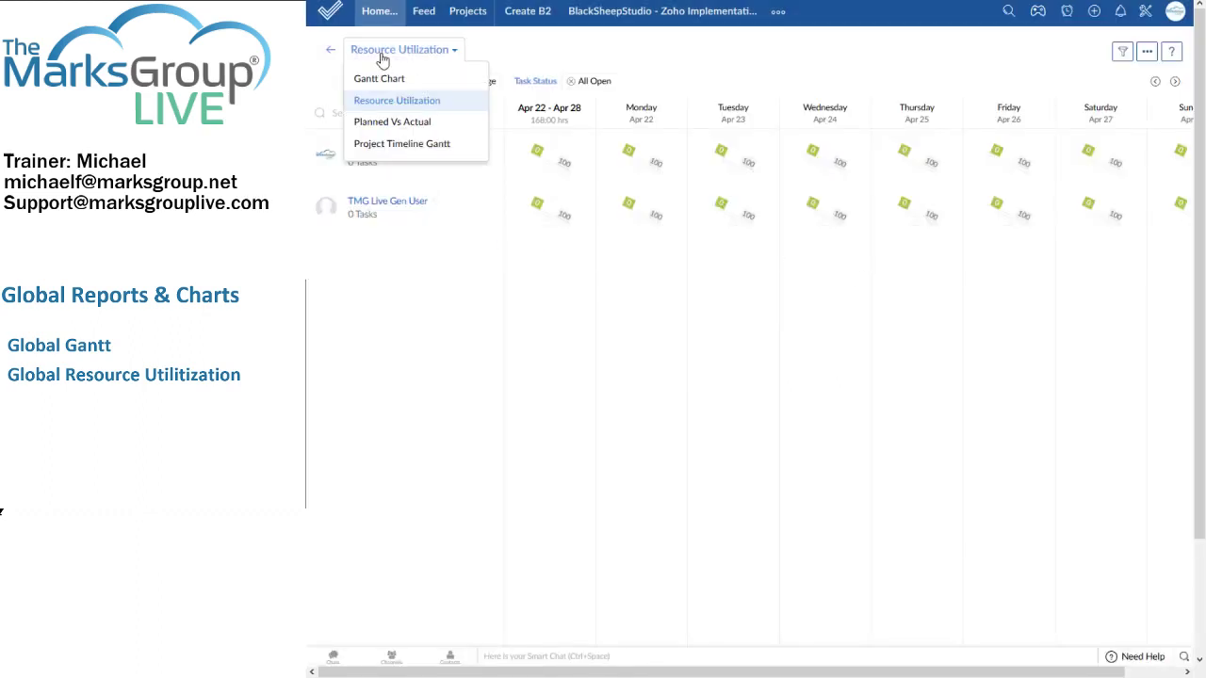
{"action": "left_click", "coordinate": [390, 122]}
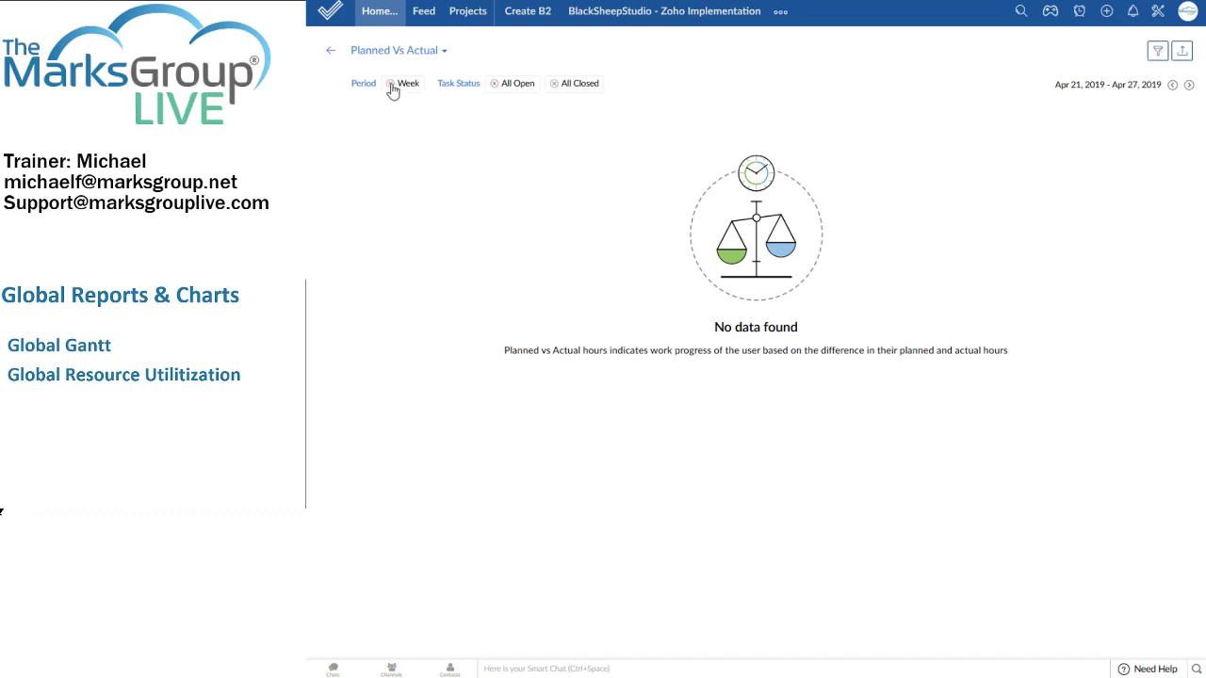
{"action": "left_click", "coordinate": [494, 84]}
{"action": "left_click", "coordinate": [494, 84]}
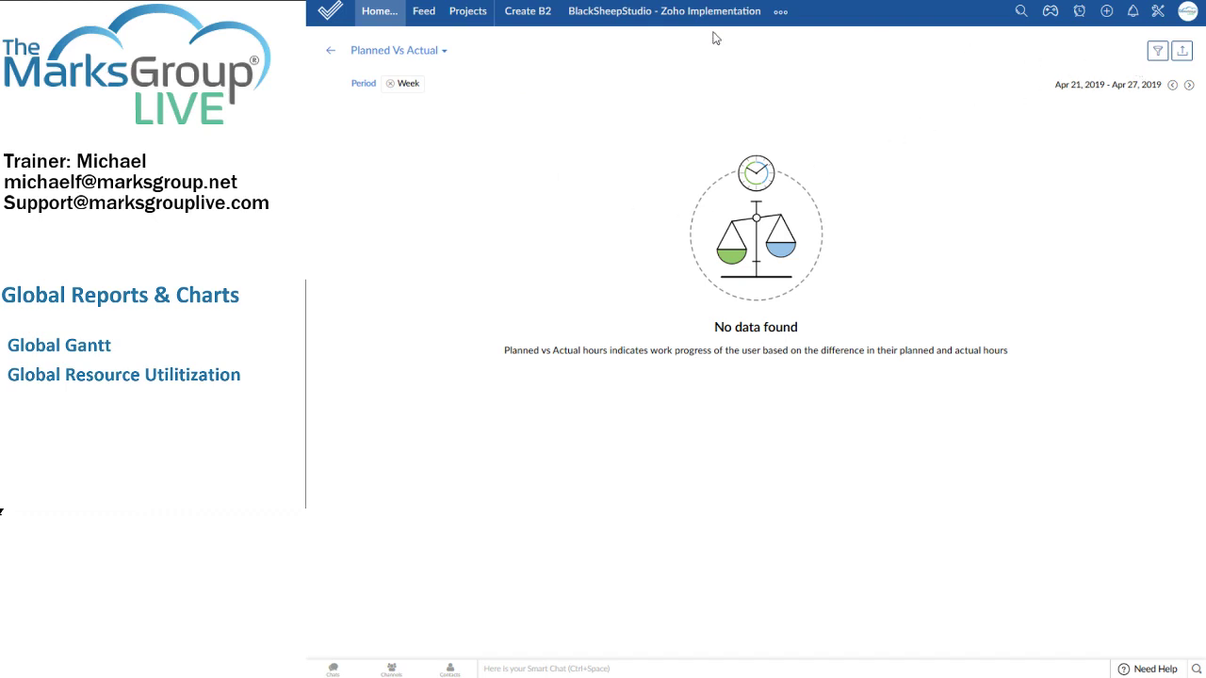
{"action": "left_click", "coordinate": [439, 51]}
{"action": "left_click", "coordinate": [420, 123]}
Step: Filter Planned Vs Actual to the Month period for both users, showing April 2019
{"action": "left_click", "coordinate": [1158, 51]}
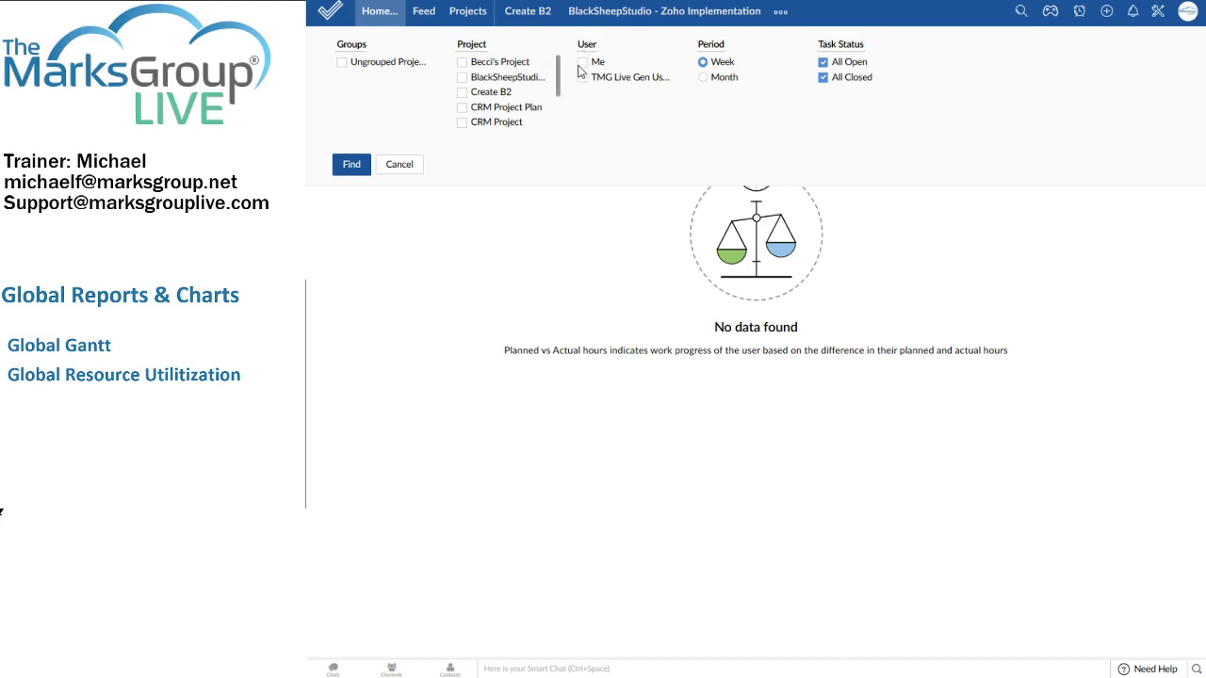
{"action": "left_click", "coordinate": [702, 77]}
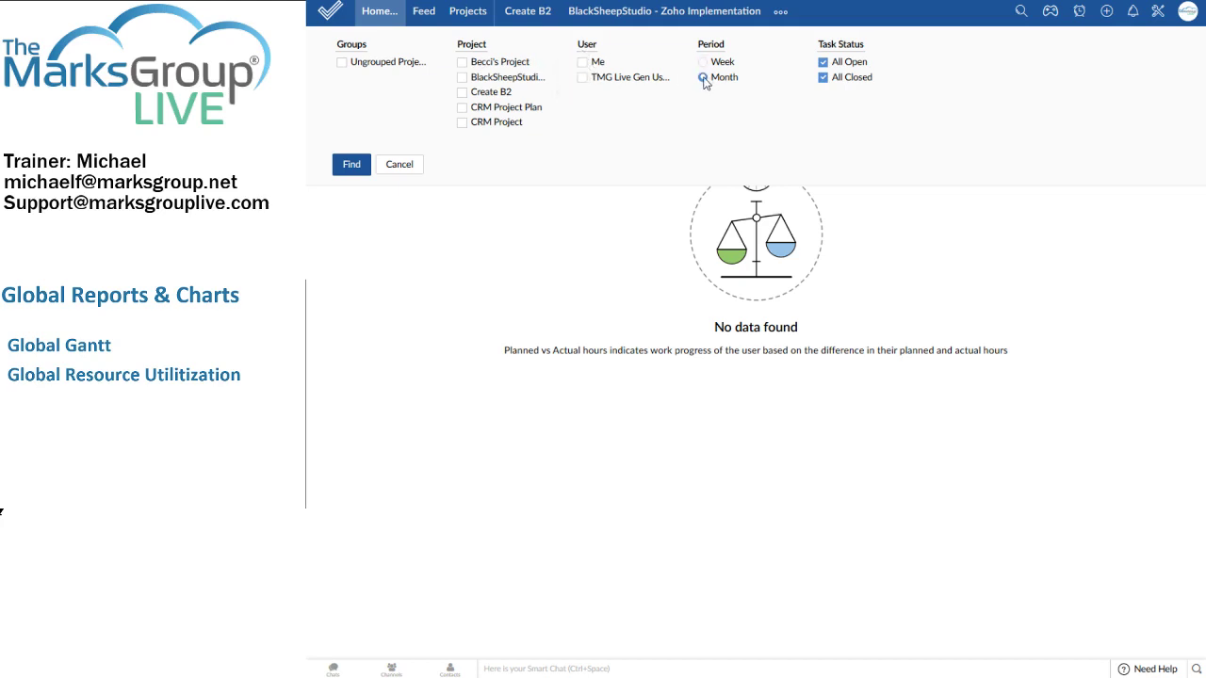
{"action": "left_click", "coordinate": [583, 62]}
{"action": "left_click", "coordinate": [584, 77]}
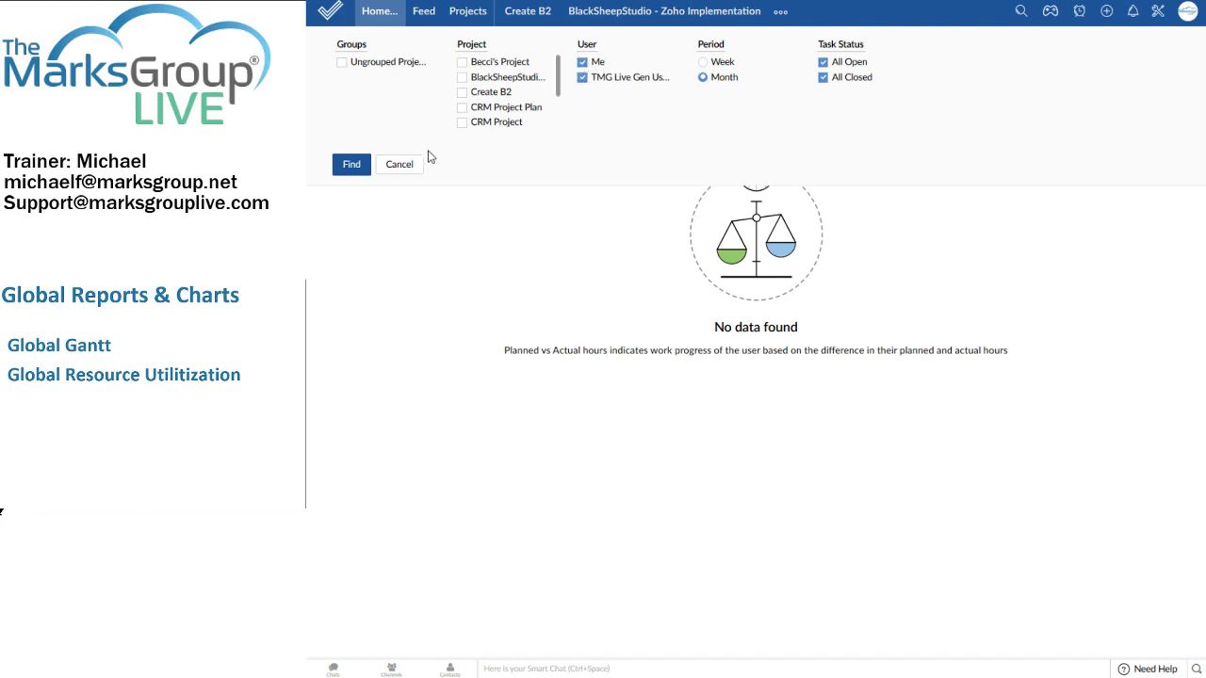
{"action": "left_click", "coordinate": [351, 165]}
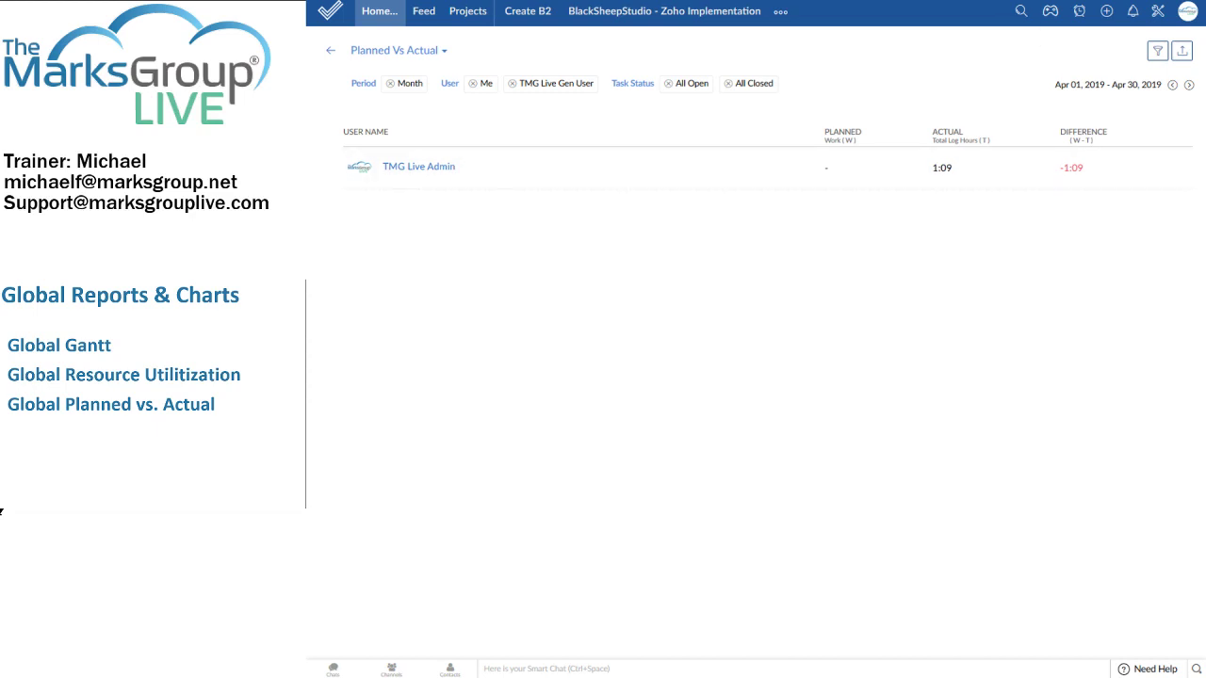
{"action": "left_click", "coordinate": [1157, 52]}
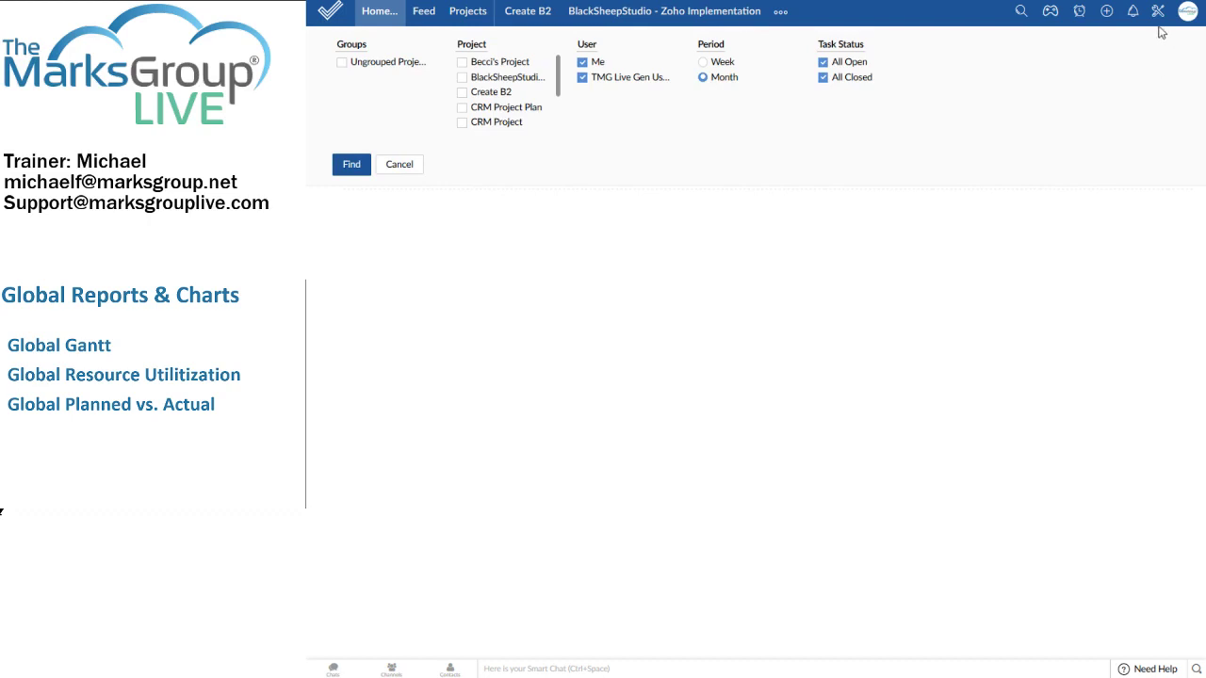
{"action": "left_click", "coordinate": [351, 164]}
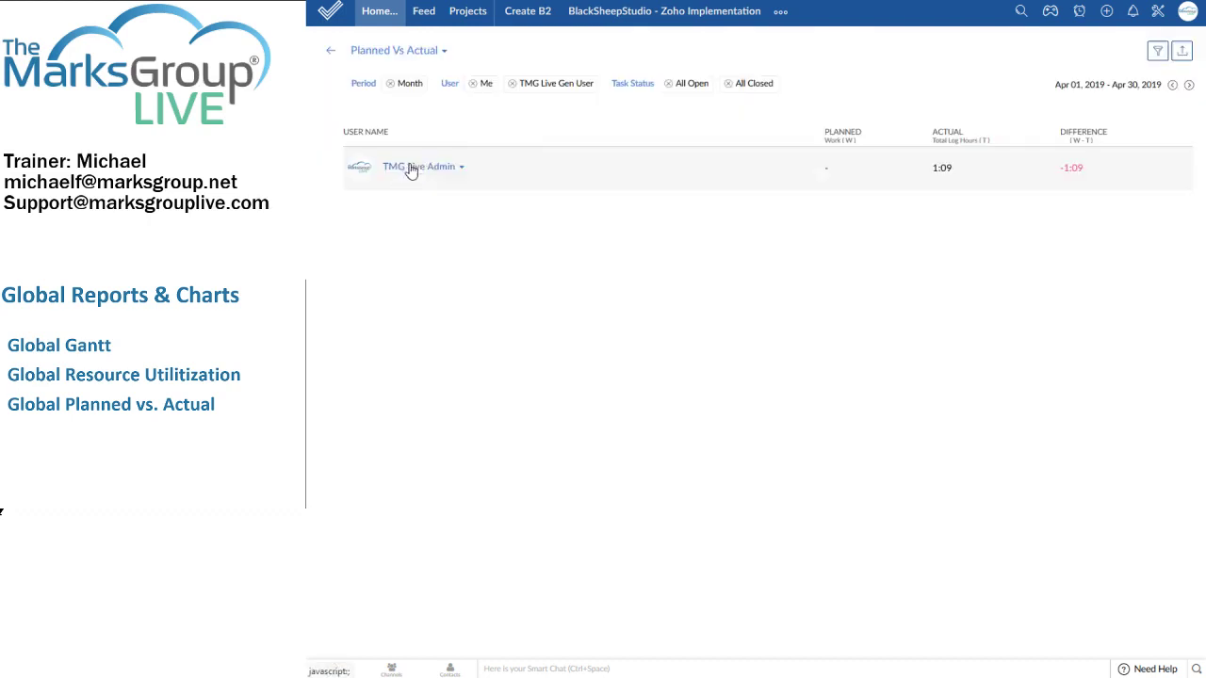
Step: Start an XLS export of the Planned Vs Actual view, then dismiss the encryption prompt
{"action": "left_click", "coordinate": [1185, 53]}
{"action": "left_click", "coordinate": [1184, 52]}
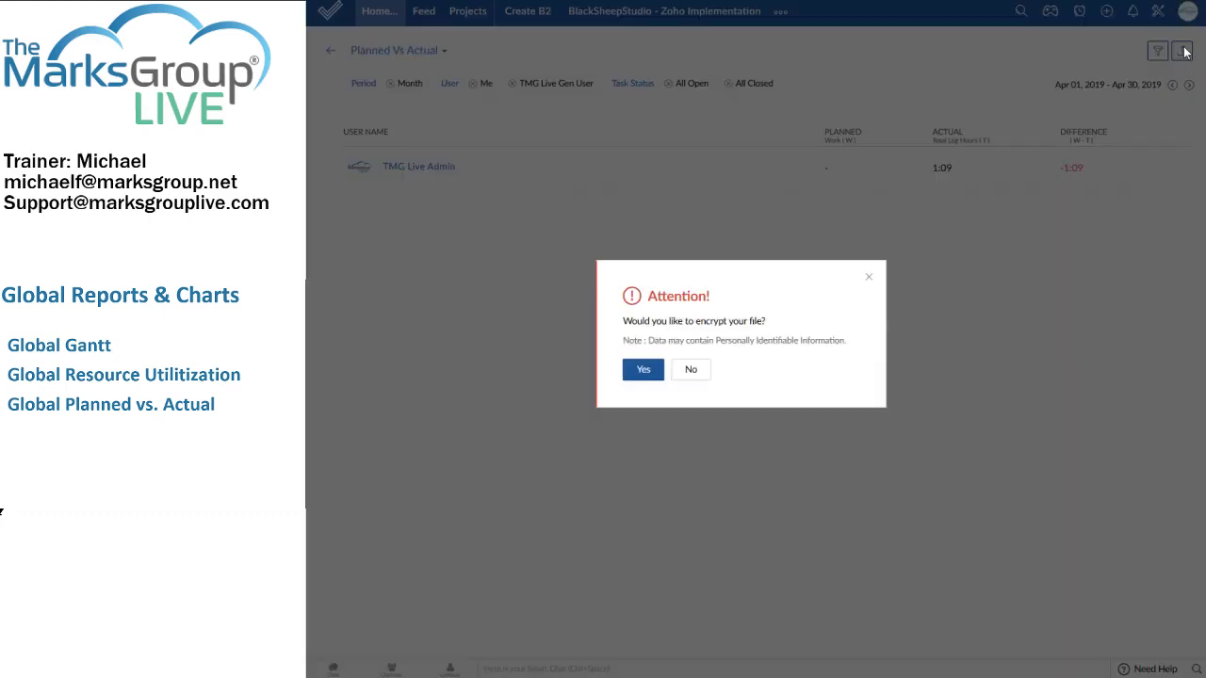
{"action": "left_click", "coordinate": [869, 279]}
Step: Show the Project Timeline Gantt fitted to the chart, checking its filter and print/PDF options
{"action": "left_click", "coordinate": [388, 52]}
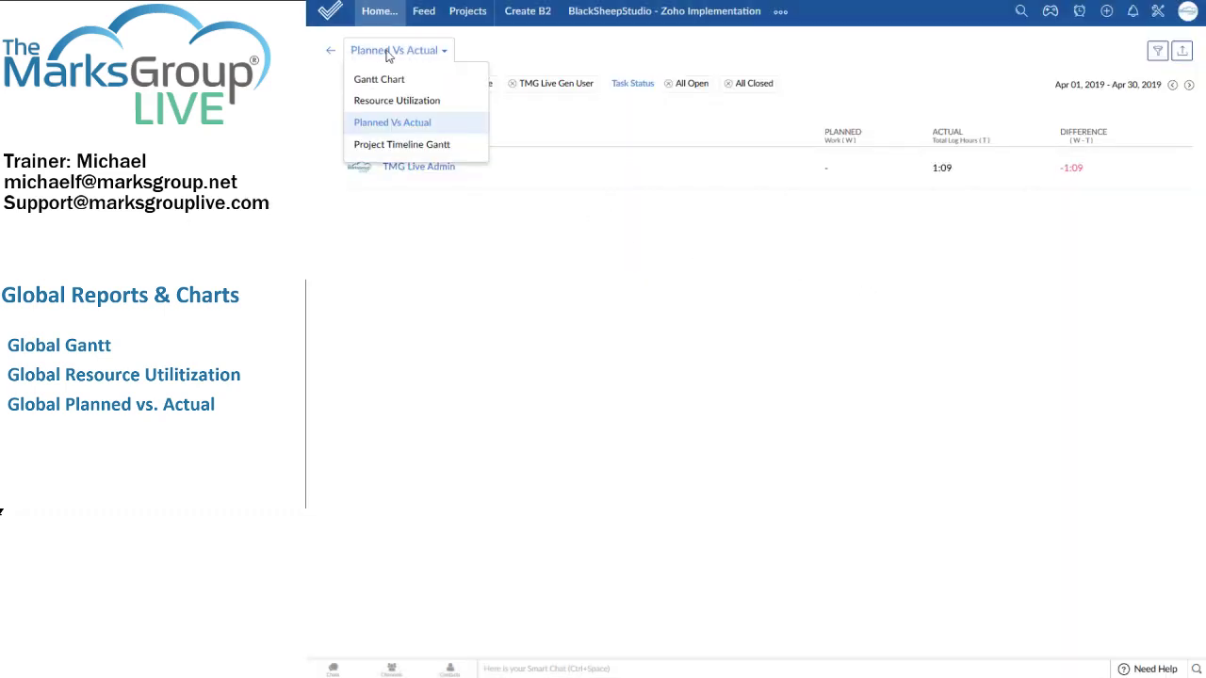
{"action": "left_click", "coordinate": [391, 146]}
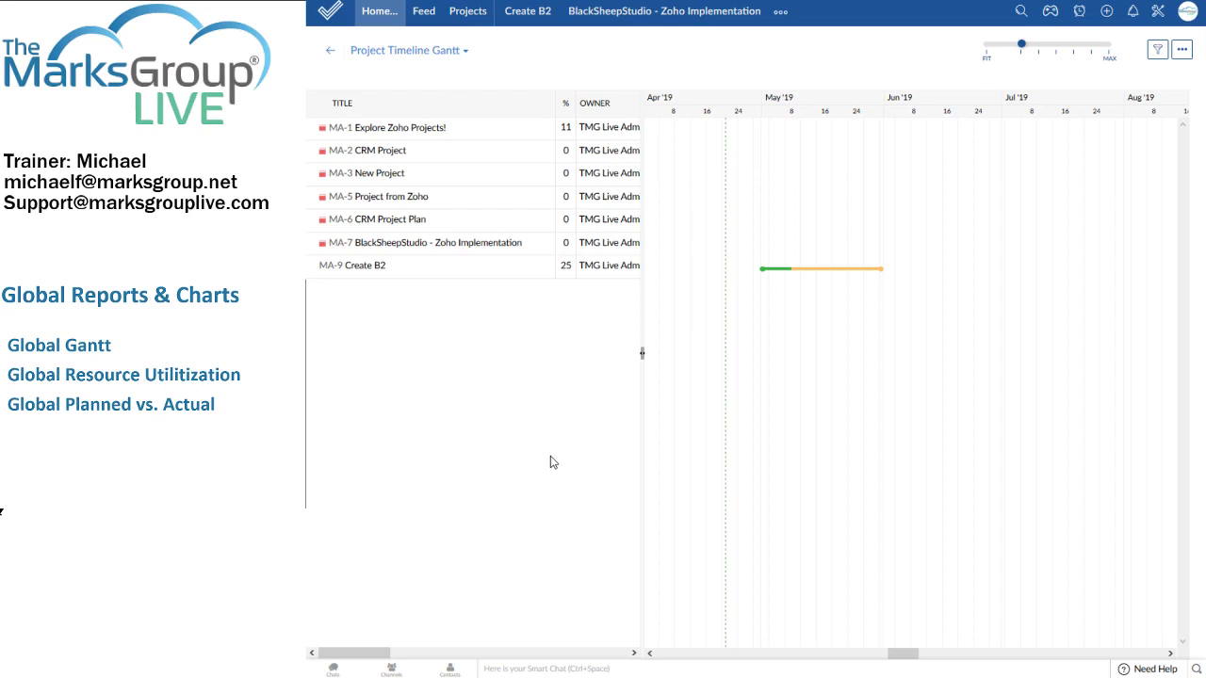
{"action": "left_click", "coordinate": [994, 46]}
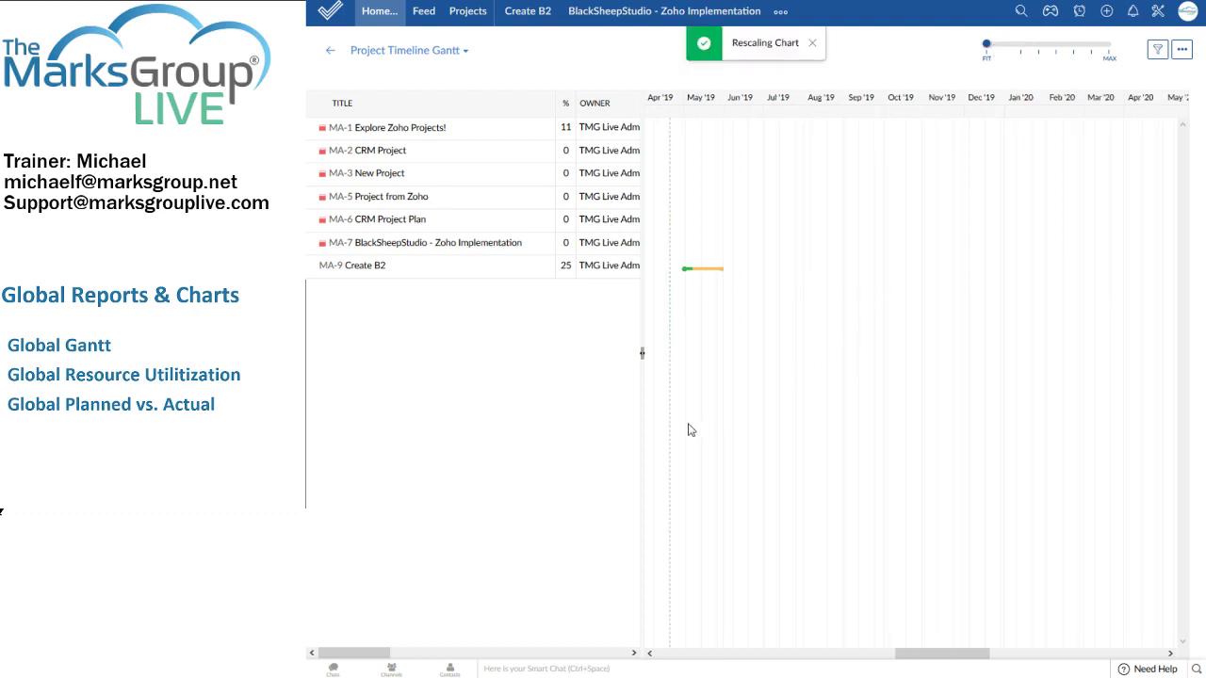
{"action": "left_click", "coordinate": [1158, 49]}
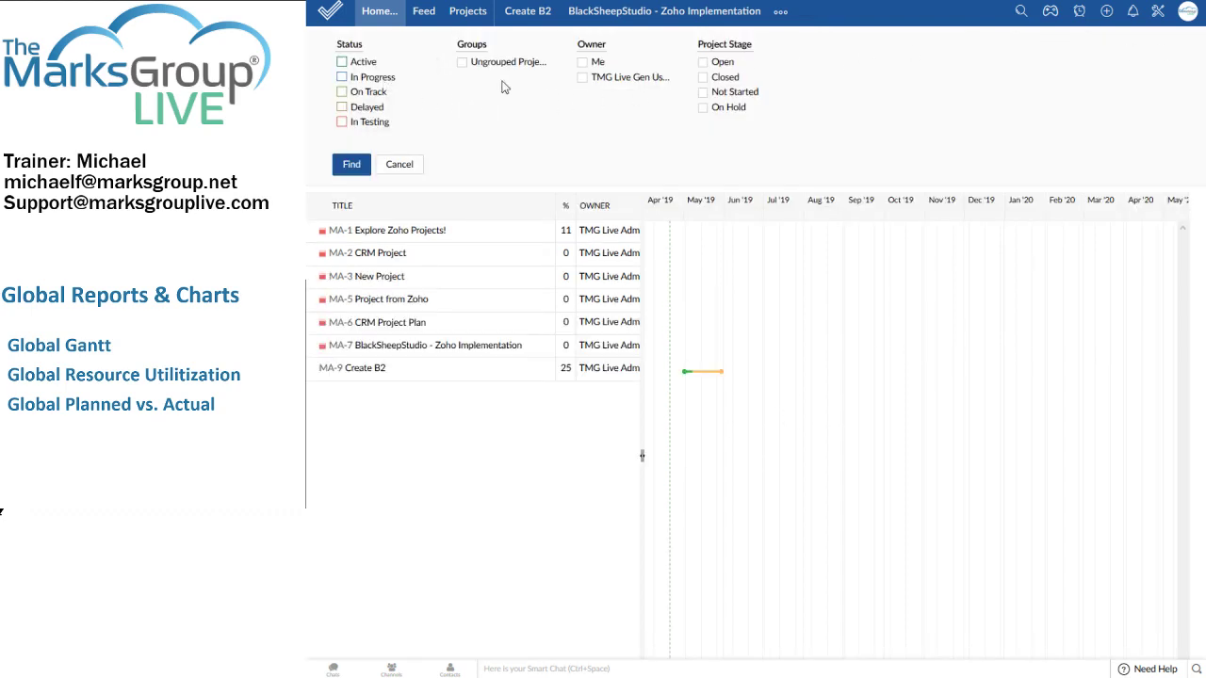
{"action": "left_click", "coordinate": [400, 164]}
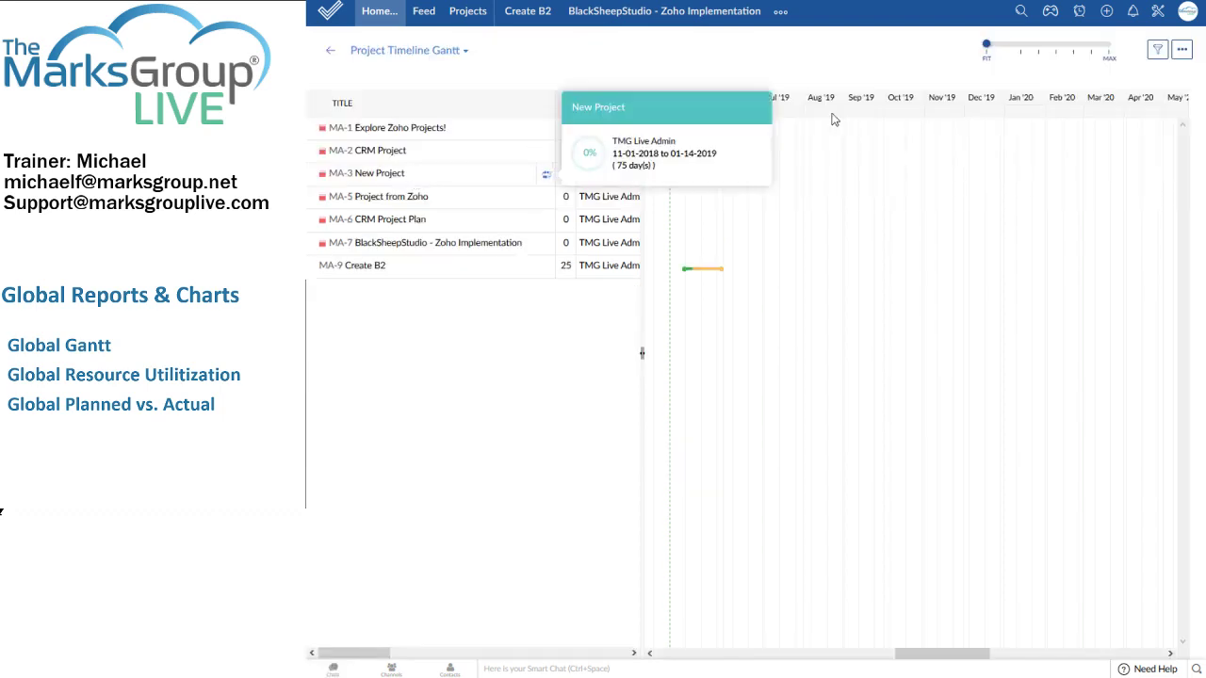
{"action": "left_click", "coordinate": [1183, 53]}
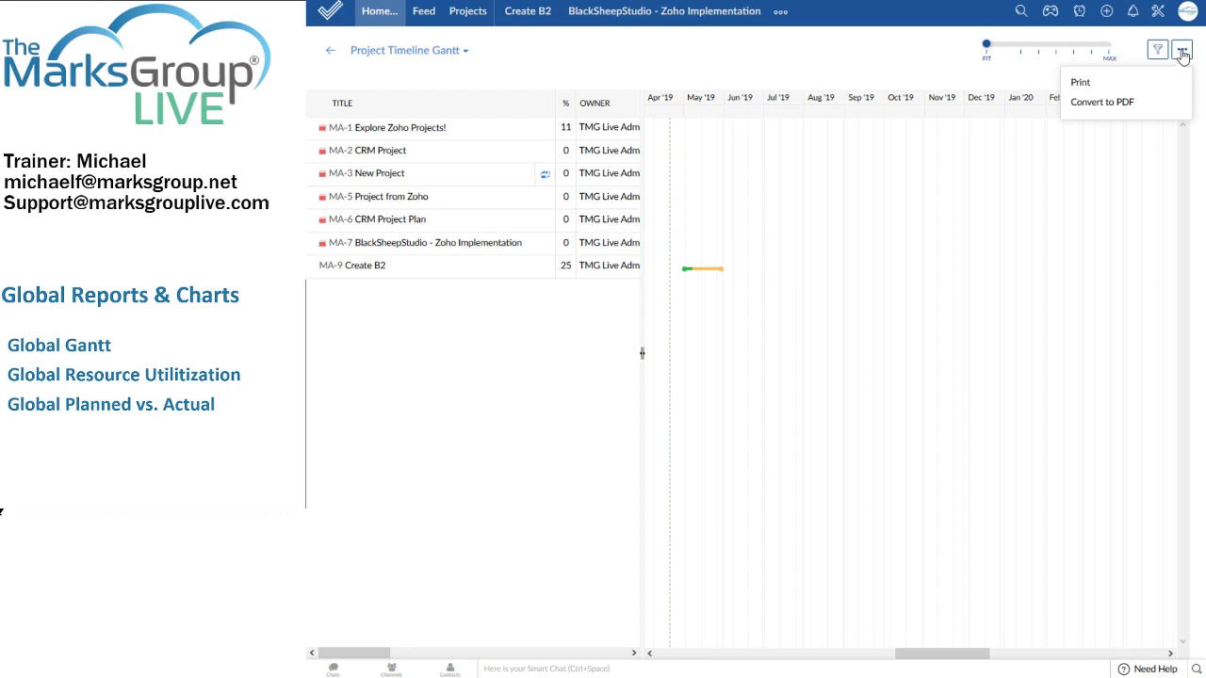
Step: Widen the project grid to show full owner names and scroll the timeline back to mid-2018
{"action": "left_click", "coordinate": [639, 351]}
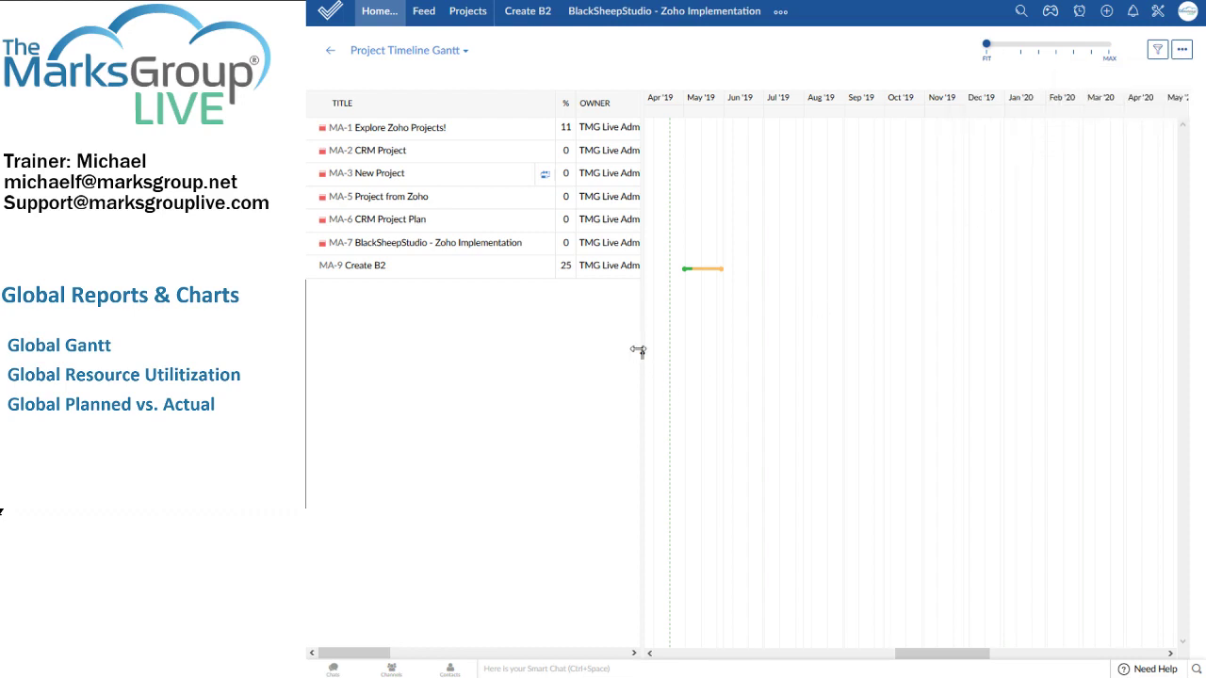
{"action": "mouse_move", "coordinate": [639, 351]}
{"action": "left_mouse_down"}
{"action": "mouse_move", "coordinate": [1071, 353]}
{"action": "mouse_move", "coordinate": [590, 352]}
{"action": "mouse_move", "coordinate": [889, 352]}
{"action": "mouse_move", "coordinate": [650, 352]}
{"action": "left_mouse_up"}
{"action": "mouse_move", "coordinate": [362, 653]}
{"action": "left_mouse_down"}
{"action": "mouse_move", "coordinate": [569, 666]}
{"action": "mouse_move", "coordinate": [363, 665]}
{"action": "left_mouse_up"}
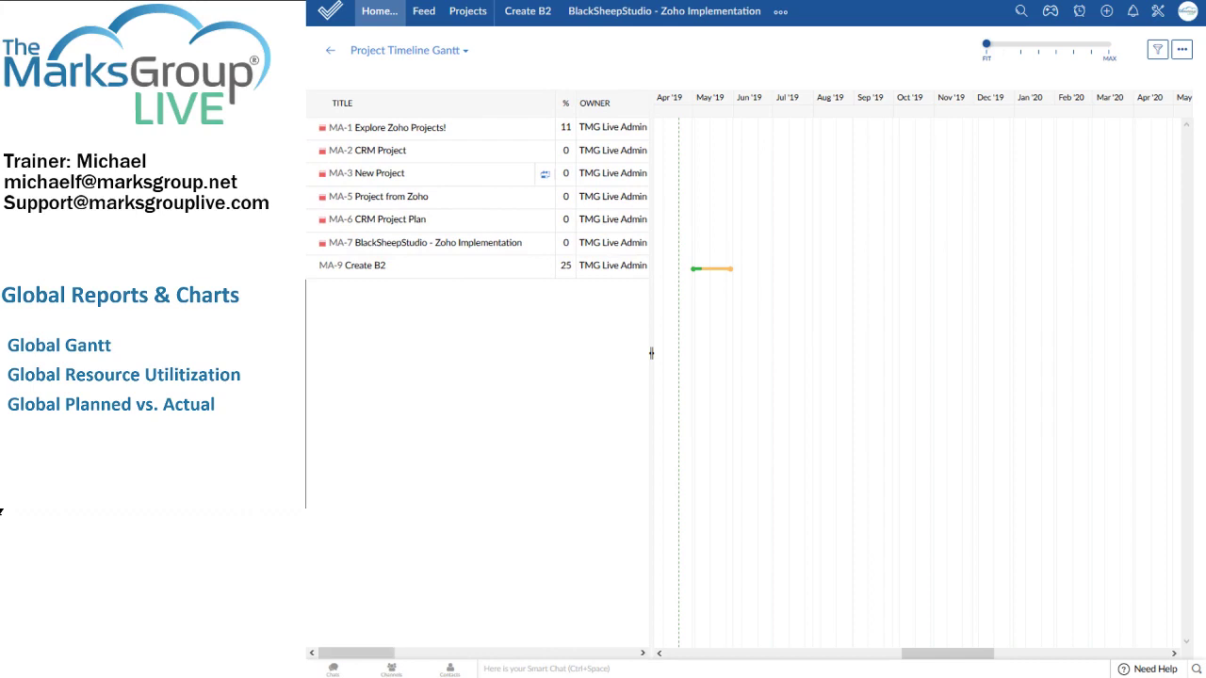
{"action": "left_click_drag", "start_coordinate": [937, 664], "coordinate": [834, 666]}
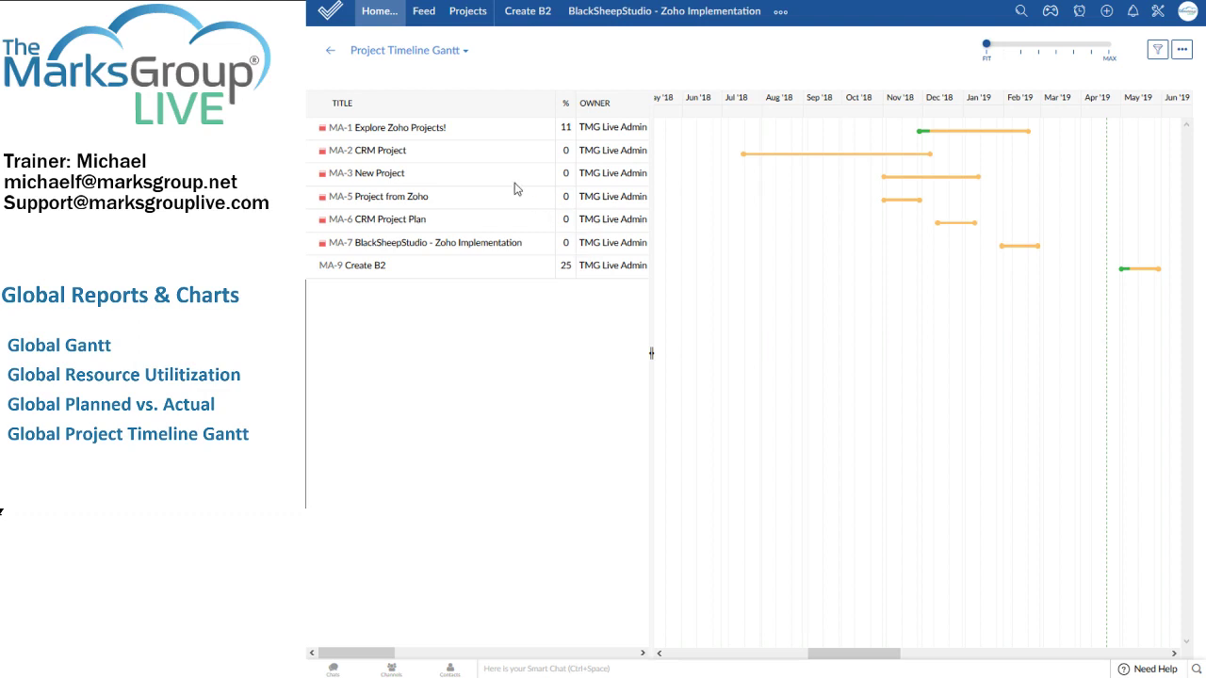
{"action": "mouse_move", "coordinate": [502, 177]}
{"action": "mouse_move", "coordinate": [484, 131]}
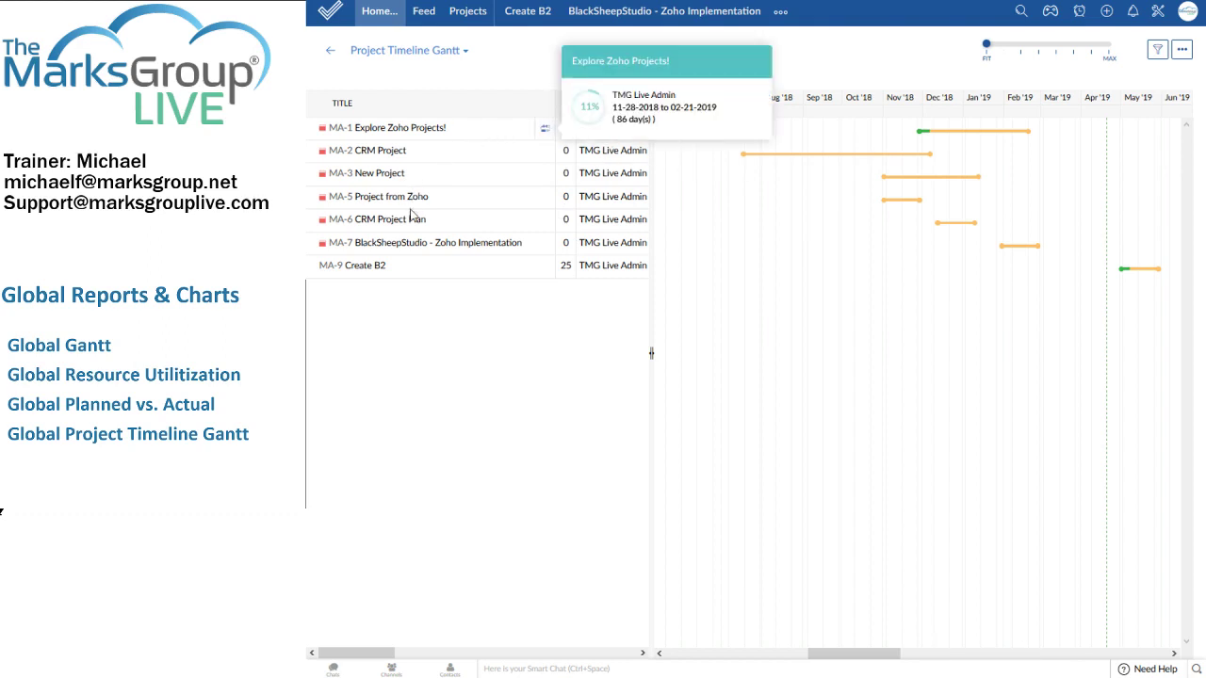
{"action": "mouse_move", "coordinate": [402, 252]}
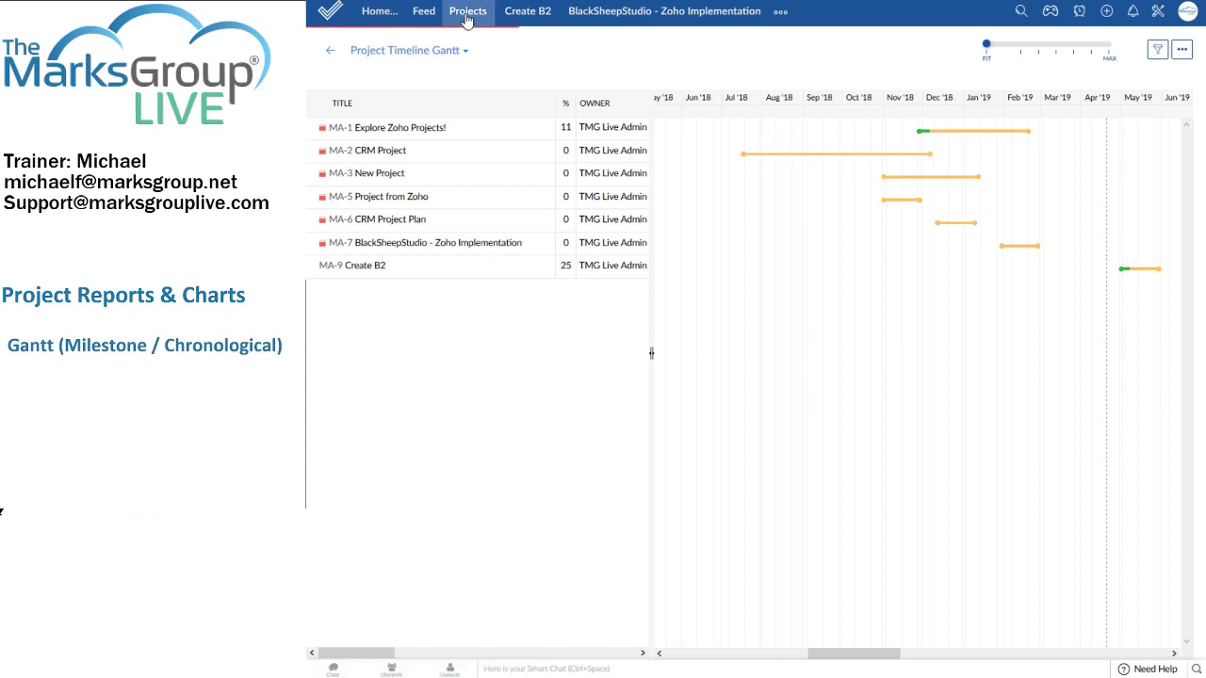
Step: Open the Create B2 project's reports and switch to its Gantt Chart report
{"action": "left_click", "coordinate": [469, 16]}
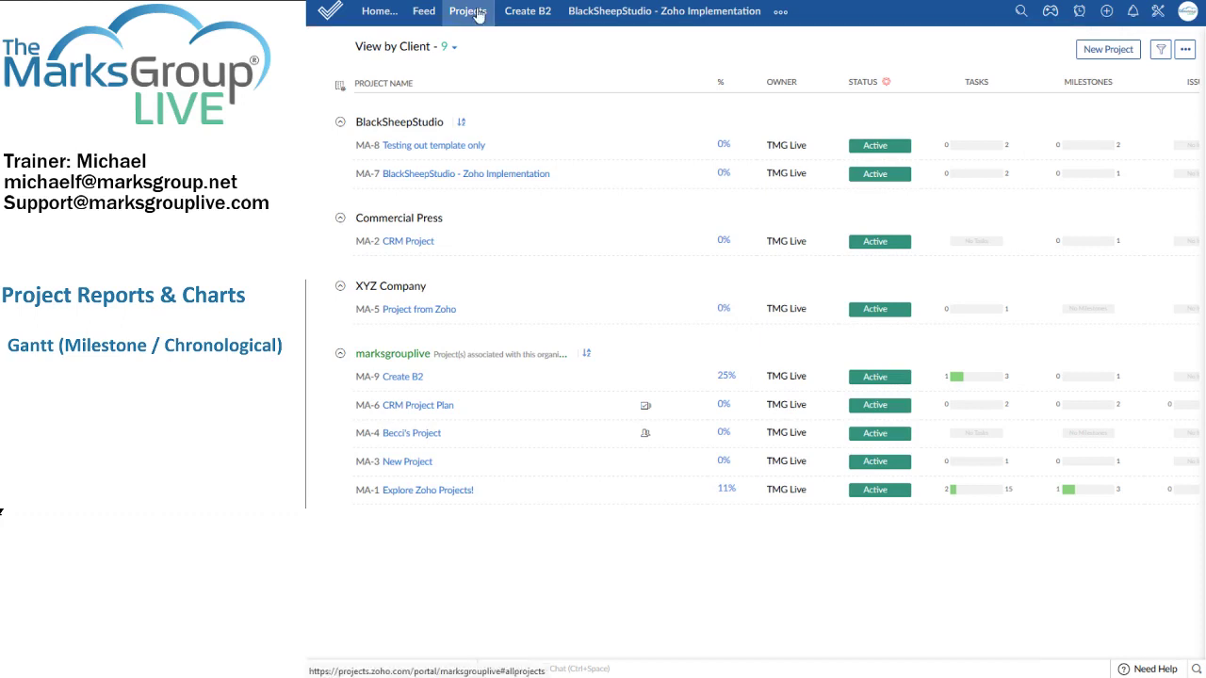
{"action": "left_click", "coordinate": [515, 15]}
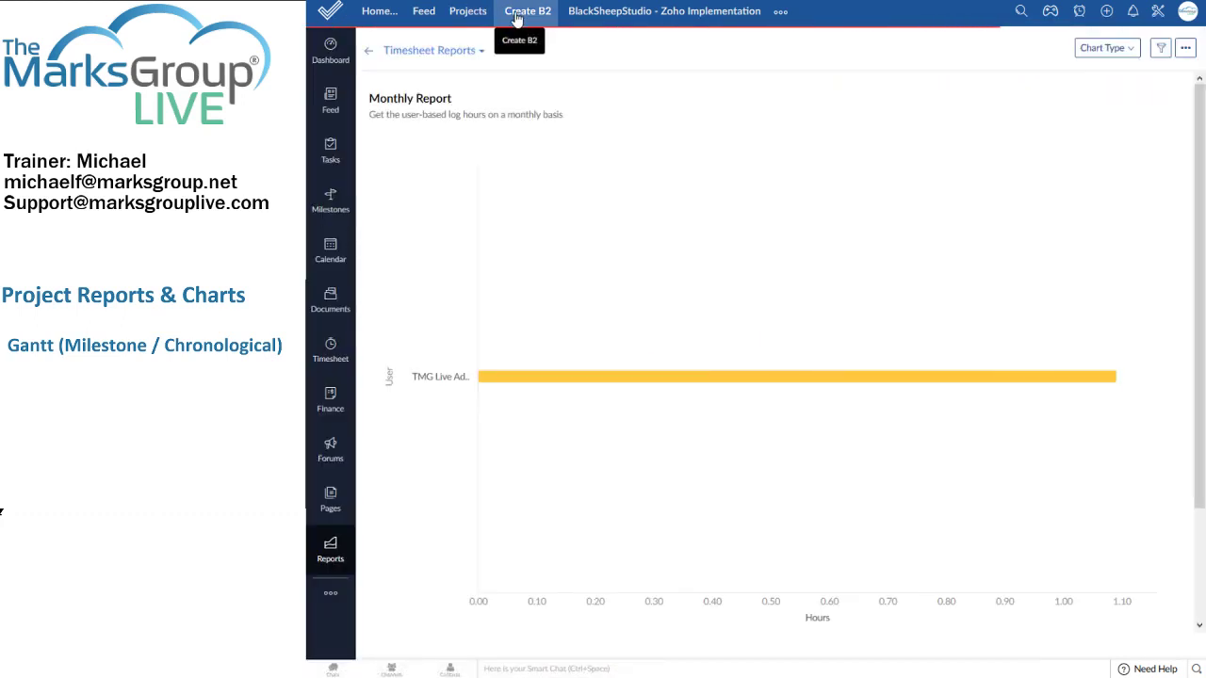
{"action": "left_click", "coordinate": [323, 560]}
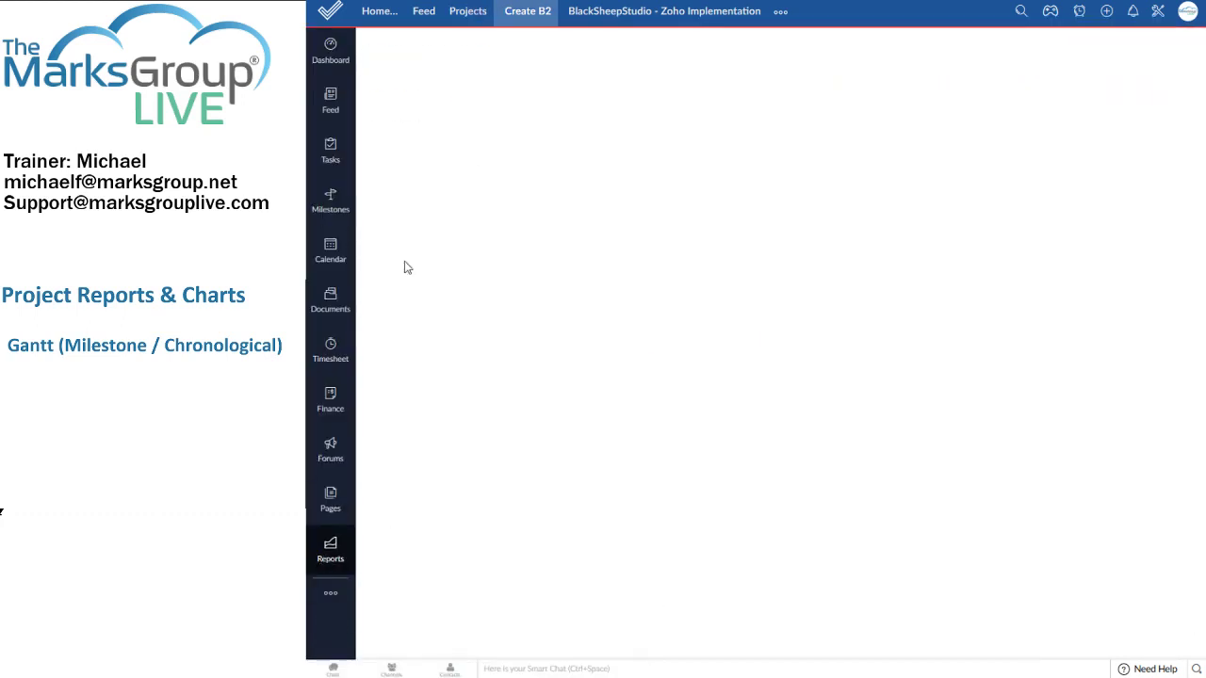
{"action": "left_click", "coordinate": [409, 52]}
{"action": "left_click", "coordinate": [407, 81]}
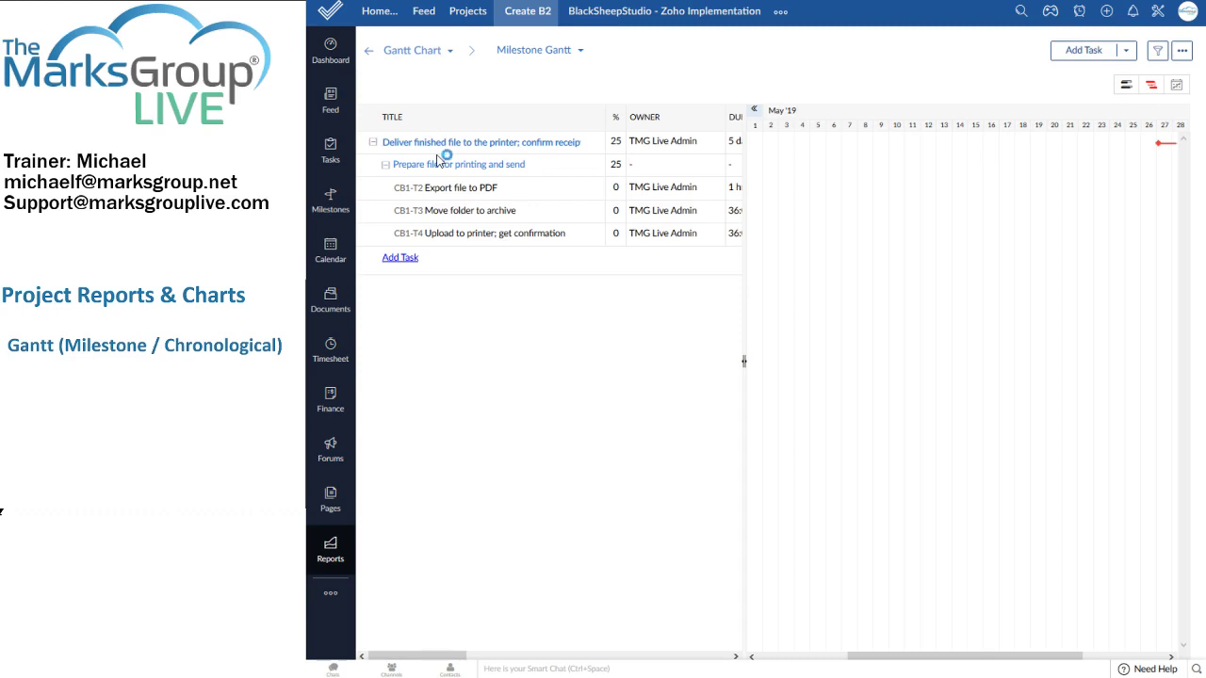
Step: Switch the Create B2 Gantt to Chronology Gantt, then back to Milestone Gantt
{"action": "left_click", "coordinate": [537, 50]}
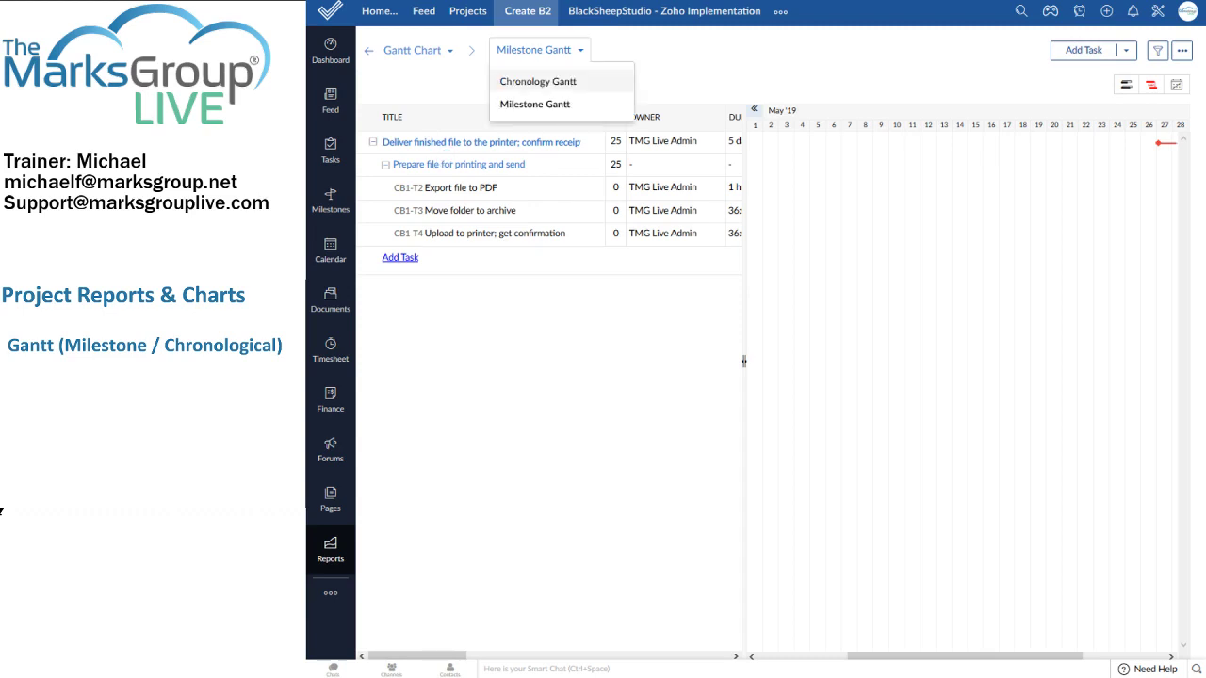
{"action": "left_click", "coordinate": [525, 81]}
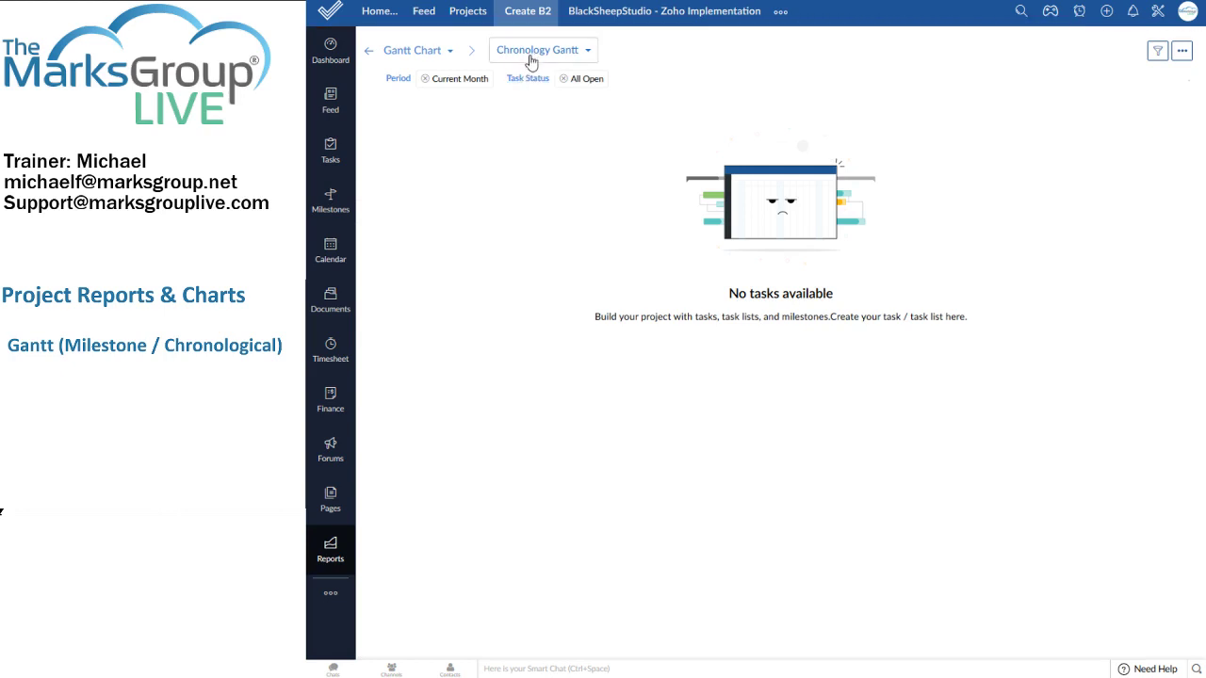
{"action": "left_click", "coordinate": [530, 55]}
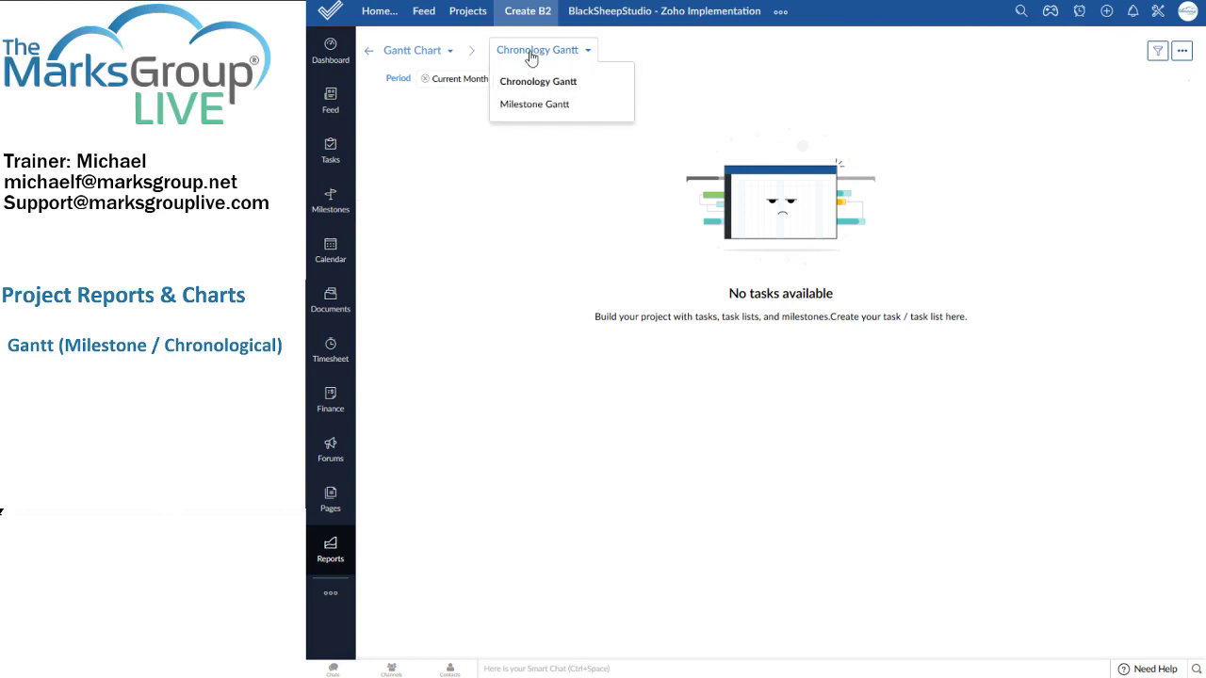
{"action": "left_click", "coordinate": [535, 81]}
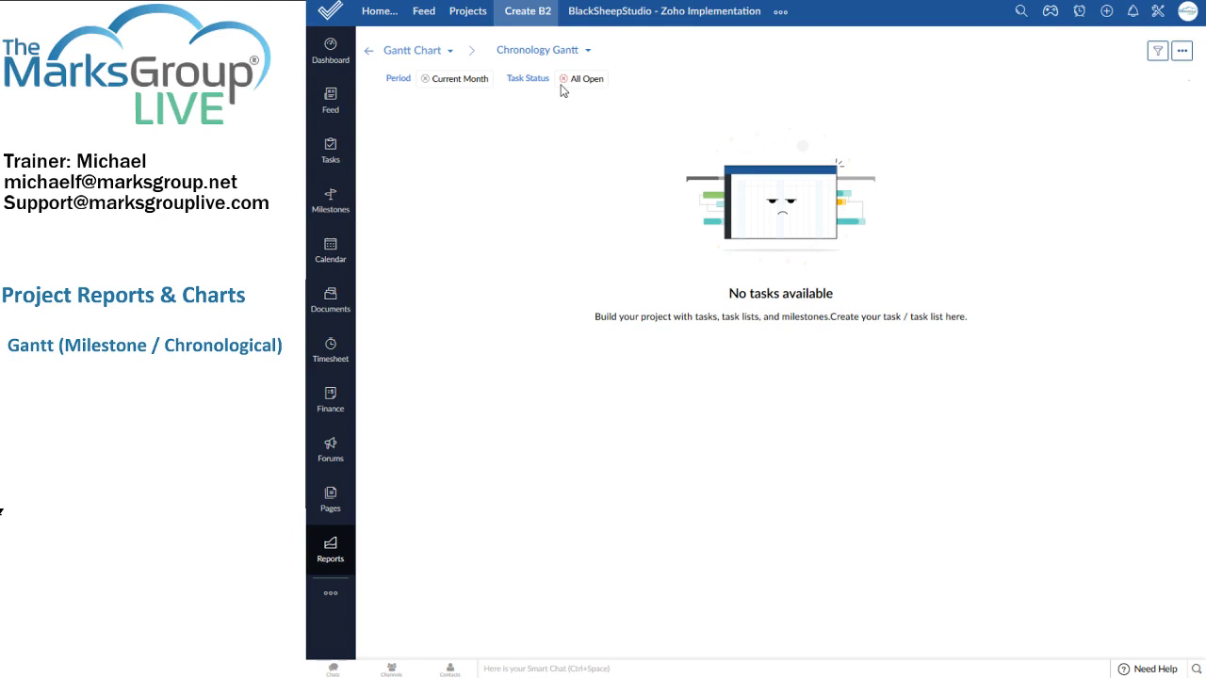
{"action": "mouse_move", "coordinate": [512, 56]}
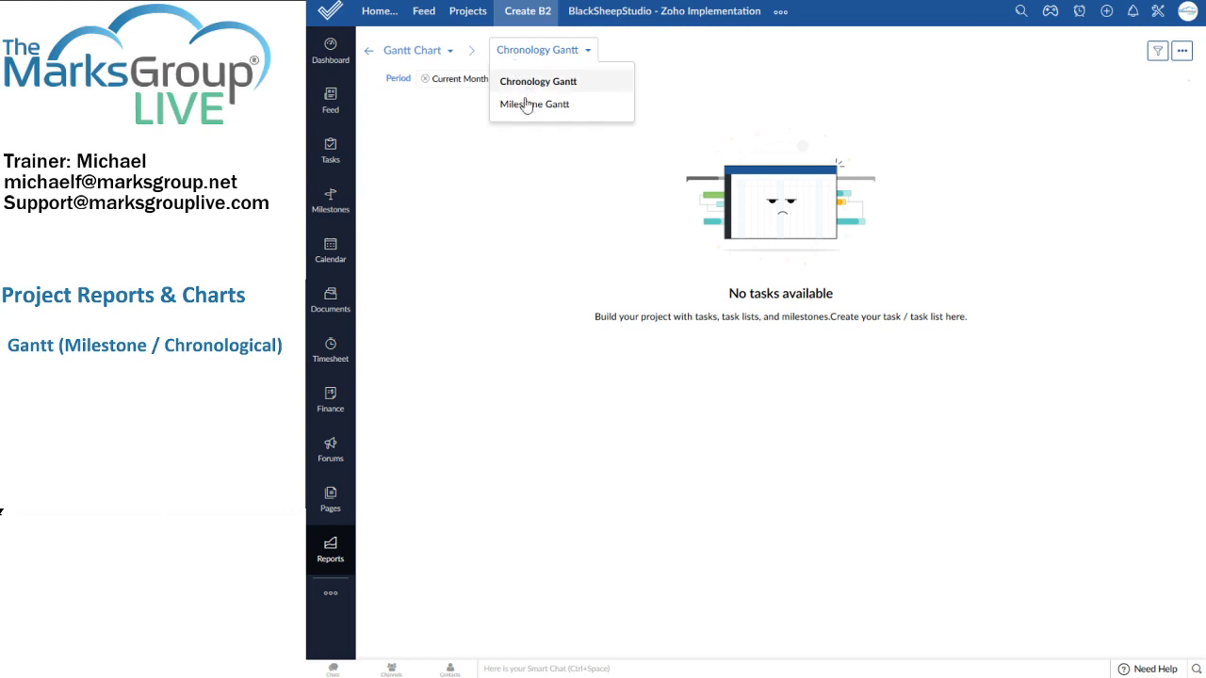
{"action": "left_click", "coordinate": [527, 105]}
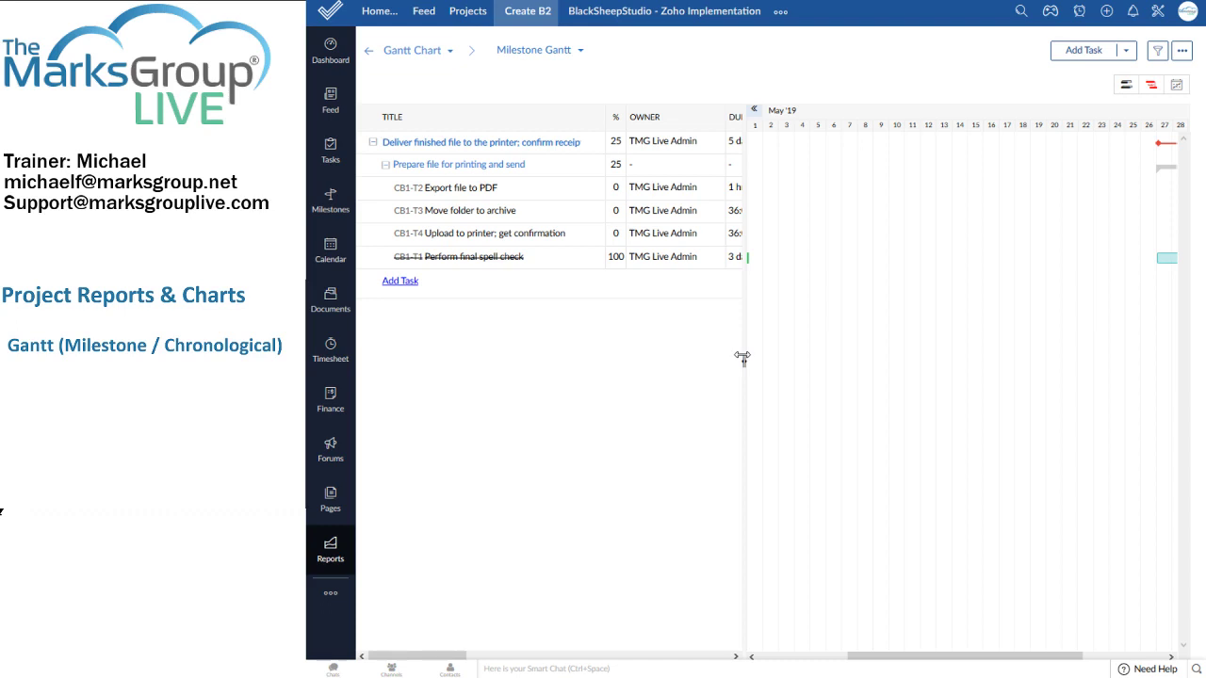
{"action": "mouse_move", "coordinate": [743, 356]}
{"action": "left_mouse_down"}
{"action": "mouse_move", "coordinate": [921, 368]}
{"action": "mouse_move", "coordinate": [734, 364]}
{"action": "left_mouse_up"}
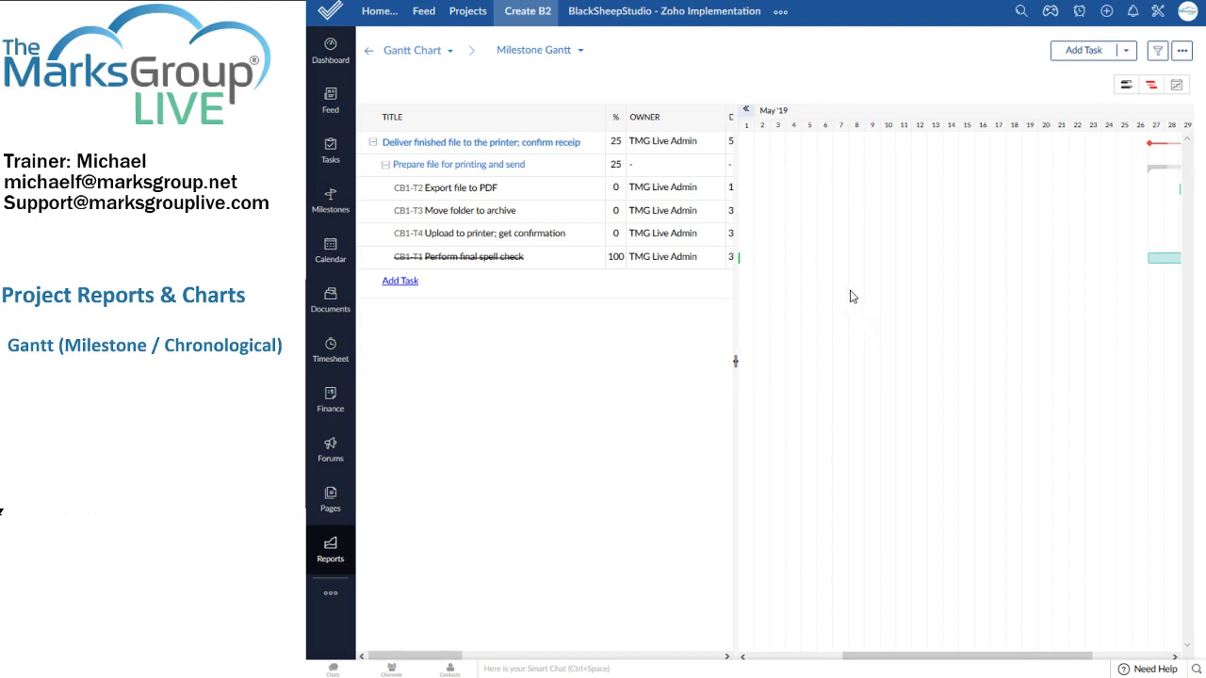
{"action": "left_click", "coordinate": [1128, 52]}
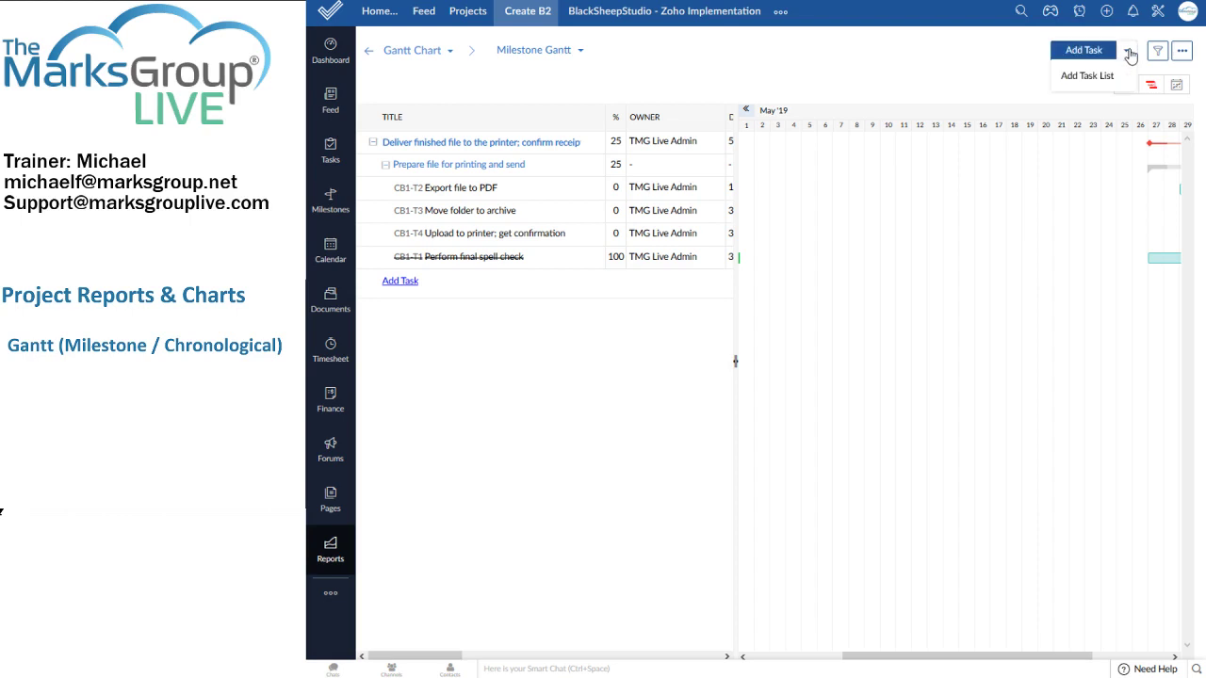
{"action": "left_click", "coordinate": [1129, 52]}
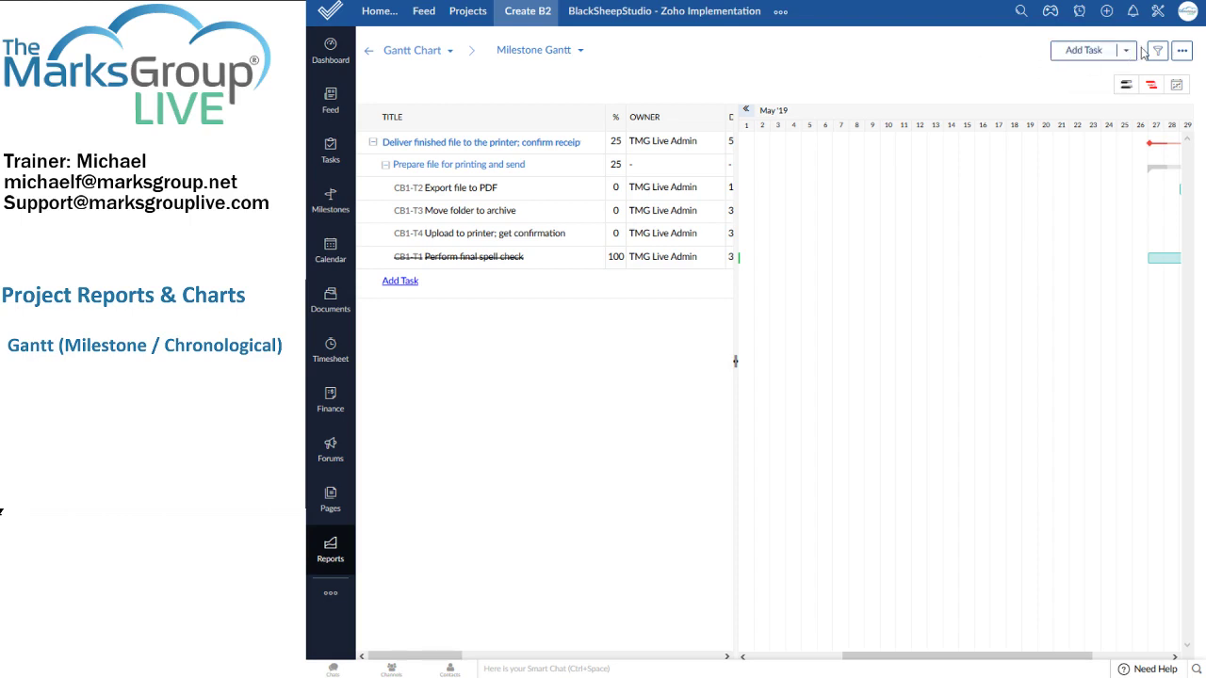
{"action": "left_click", "coordinate": [1159, 52]}
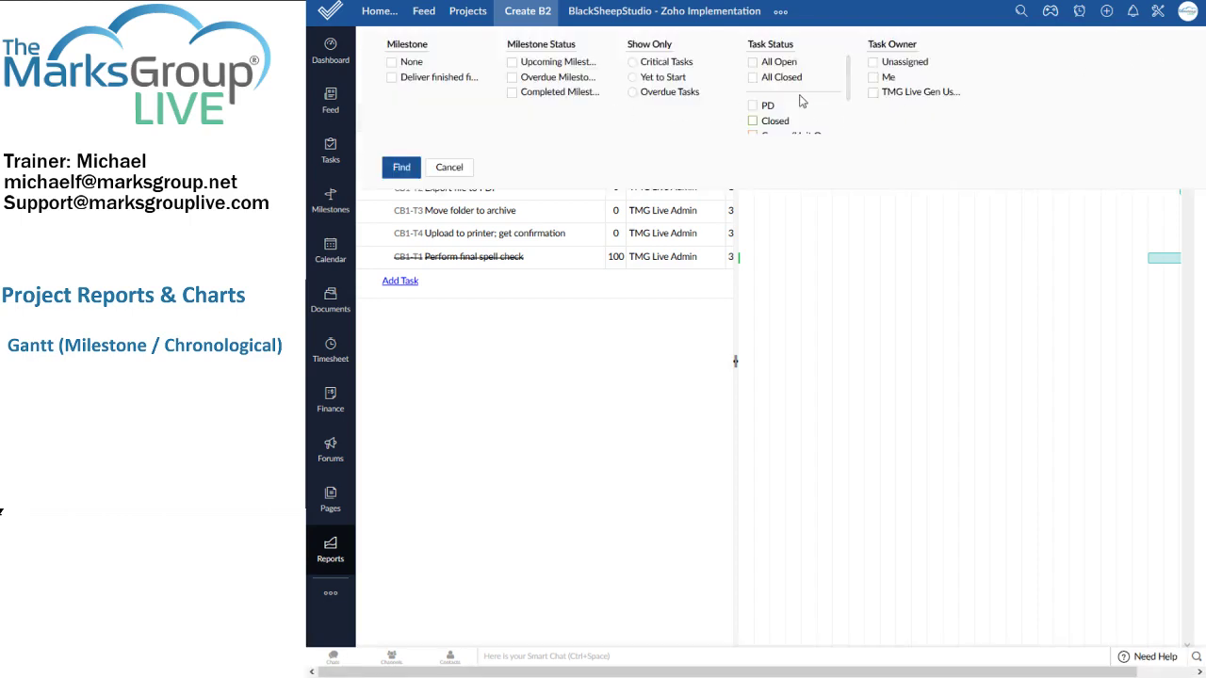
{"action": "scroll", "coordinate": [851, 81], "scroll_direction": "down", "scroll_amount": 2}
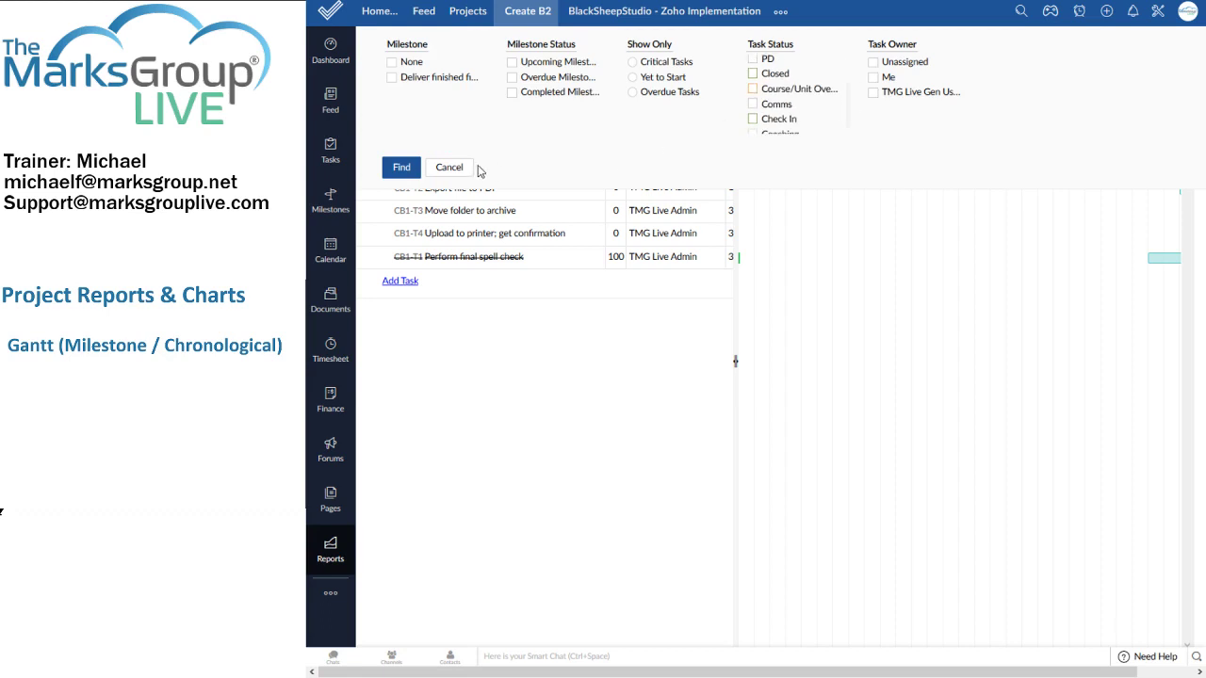
{"action": "left_click", "coordinate": [449, 168]}
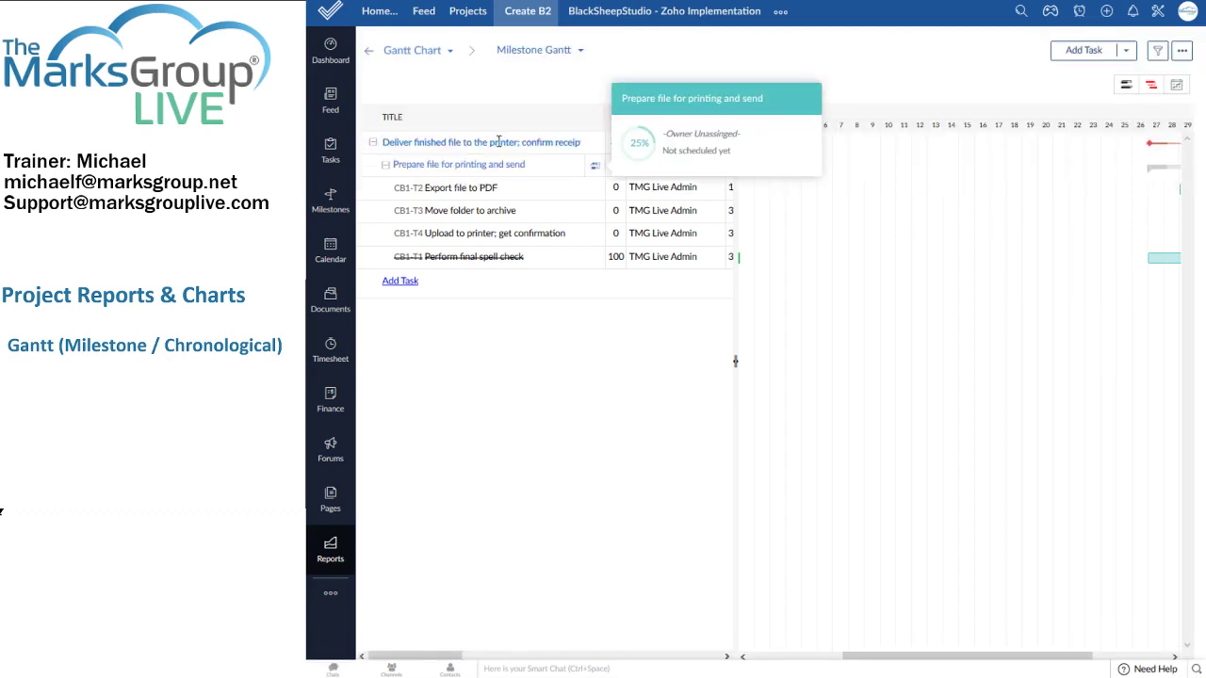
{"action": "mouse_move", "coordinate": [515, 141]}
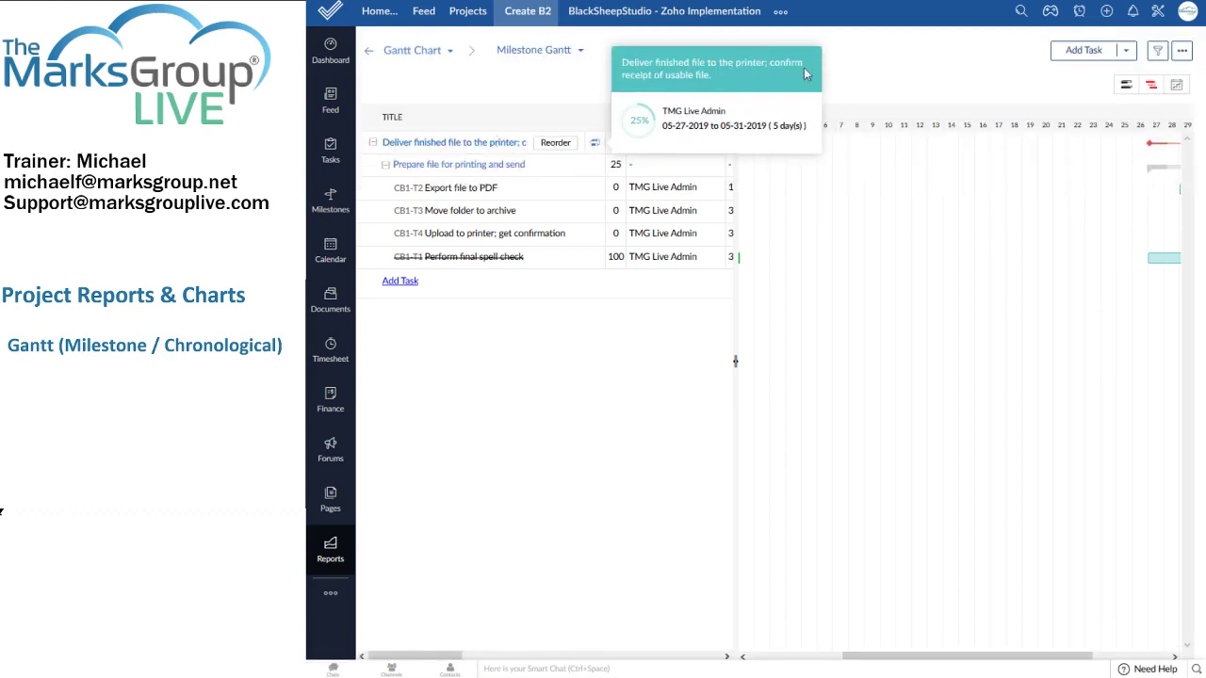
{"action": "left_click", "coordinate": [1182, 52]}
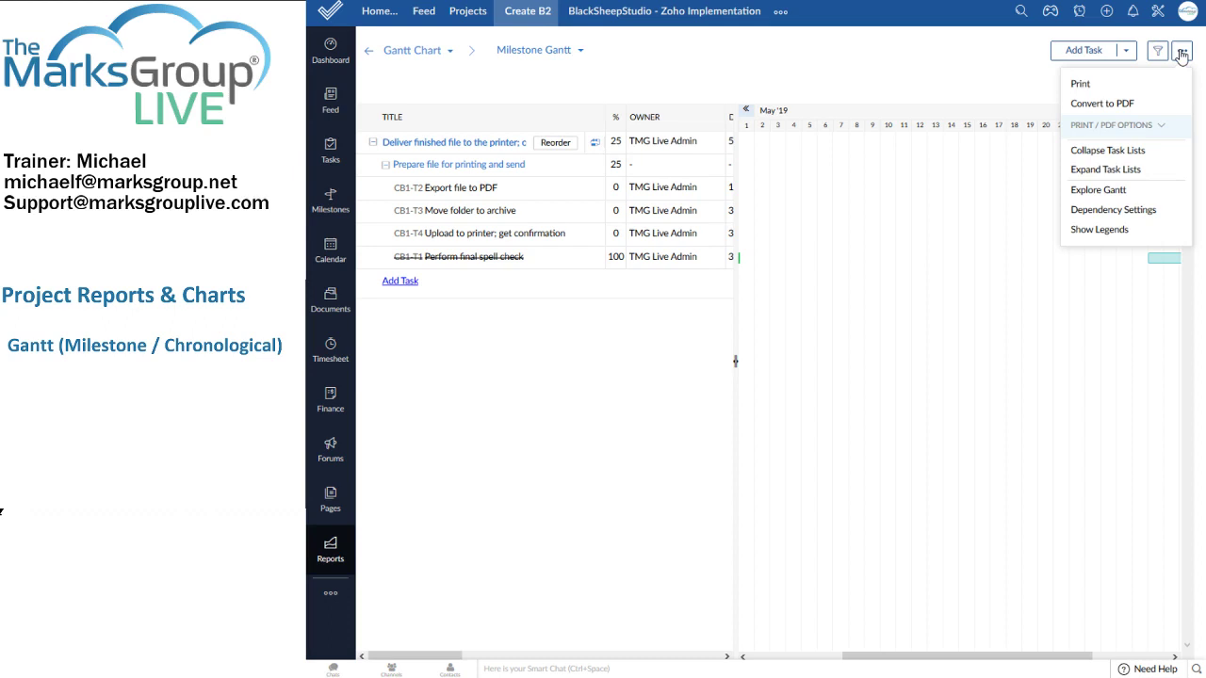
{"action": "left_click", "coordinate": [975, 75]}
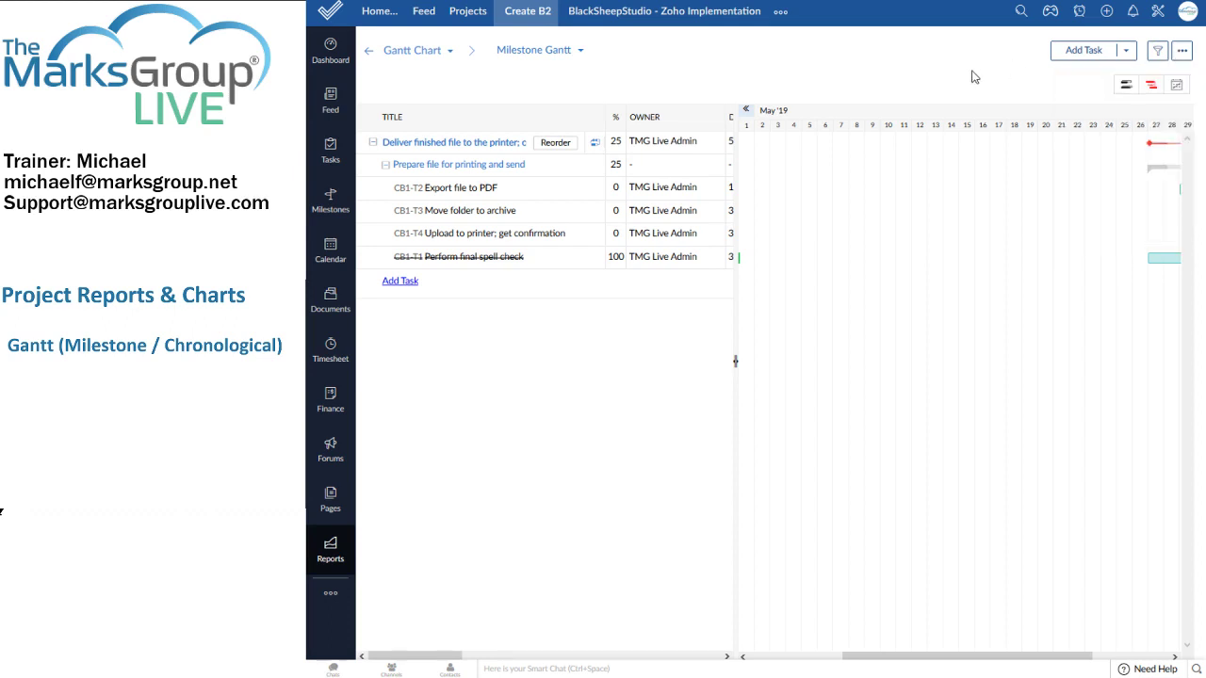
Step: Look at the Gantt baseline settings without setting one, then list the report types
{"action": "left_click", "coordinate": [1126, 87]}
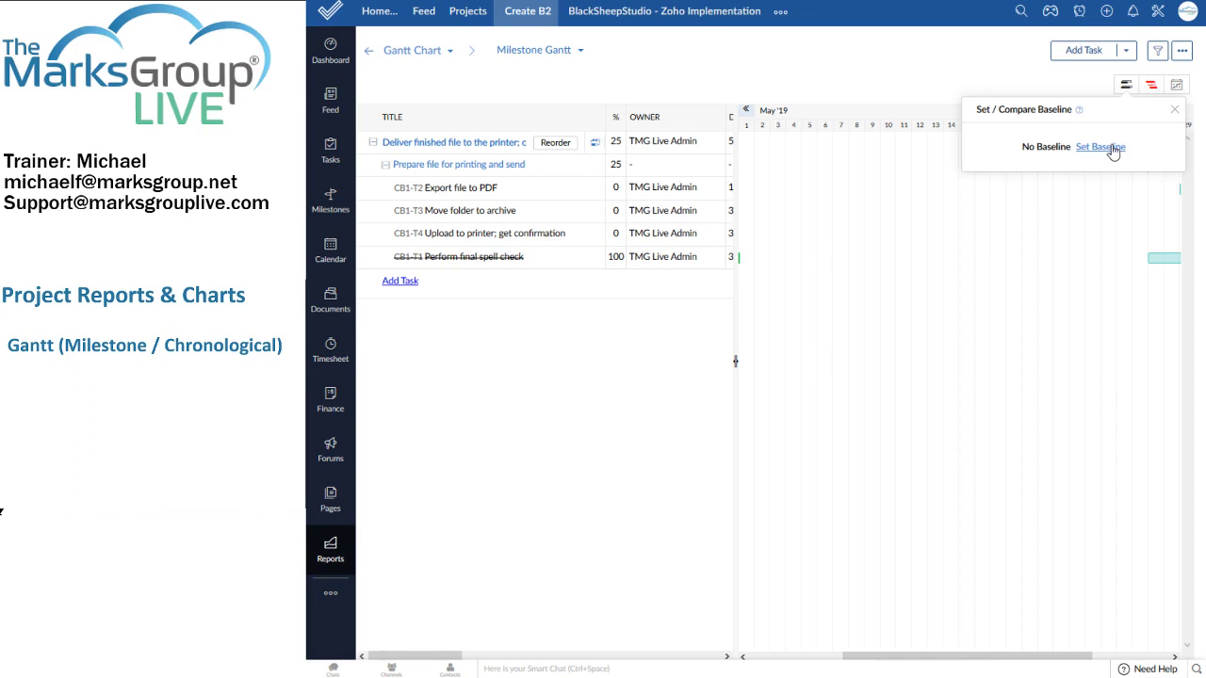
{"action": "left_click", "coordinate": [1175, 113]}
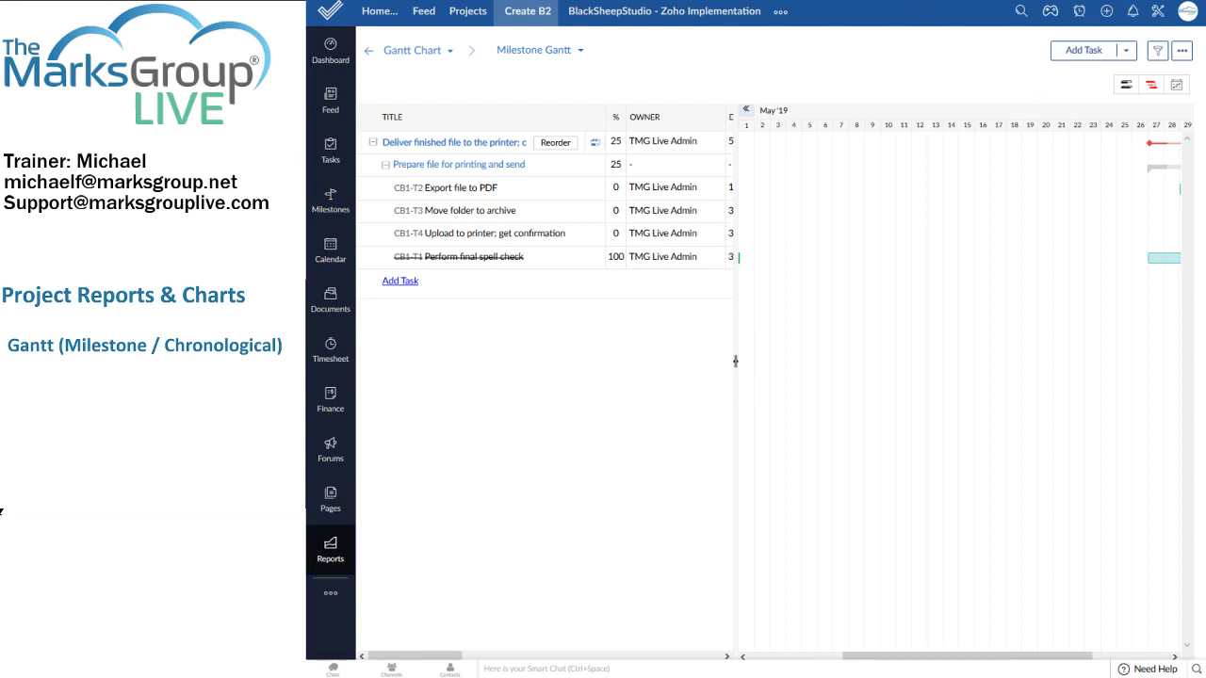
{"action": "left_click", "coordinate": [437, 51]}
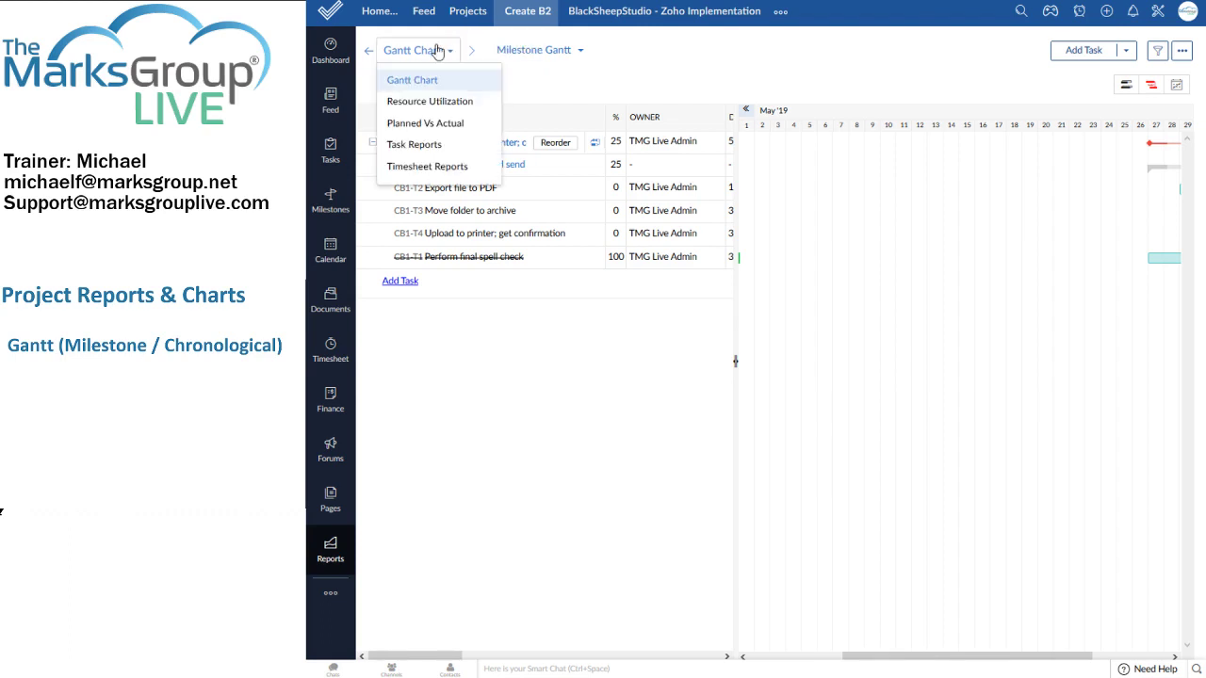
Step: Switch to the Resource Utilization report and review its filter options without applying them
{"action": "left_click", "coordinate": [429, 102]}
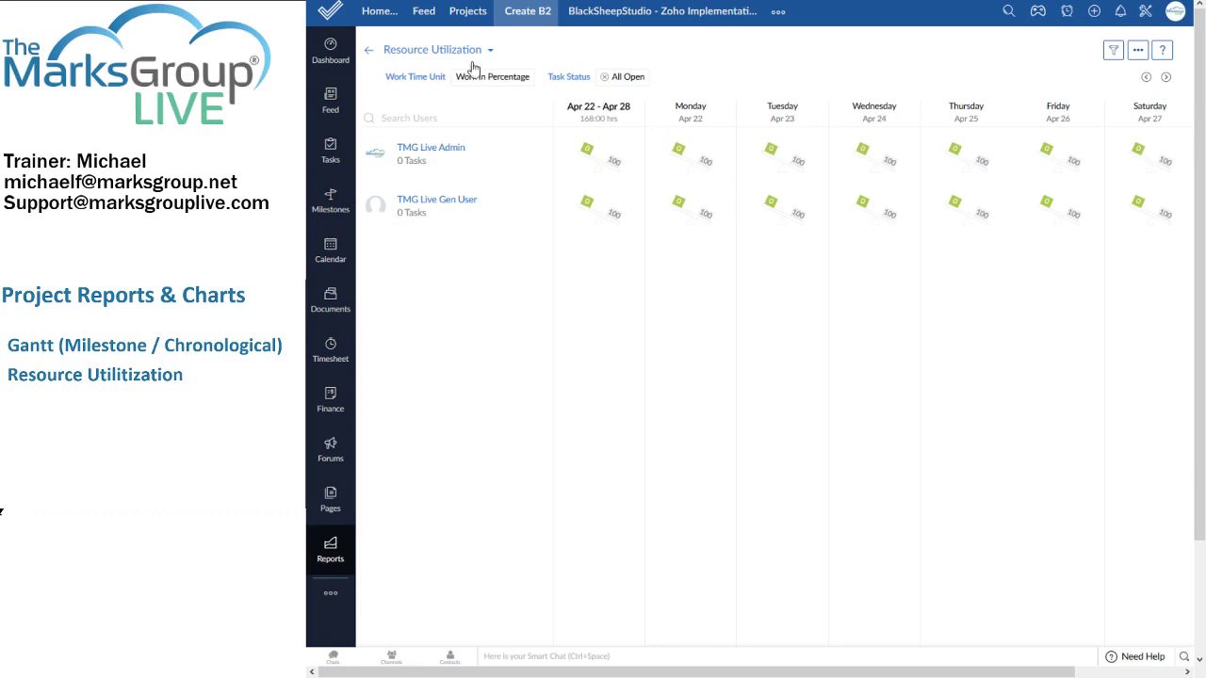
{"action": "left_click", "coordinate": [443, 52]}
{"action": "left_click", "coordinate": [433, 58]}
{"action": "left_click", "coordinate": [1115, 52]}
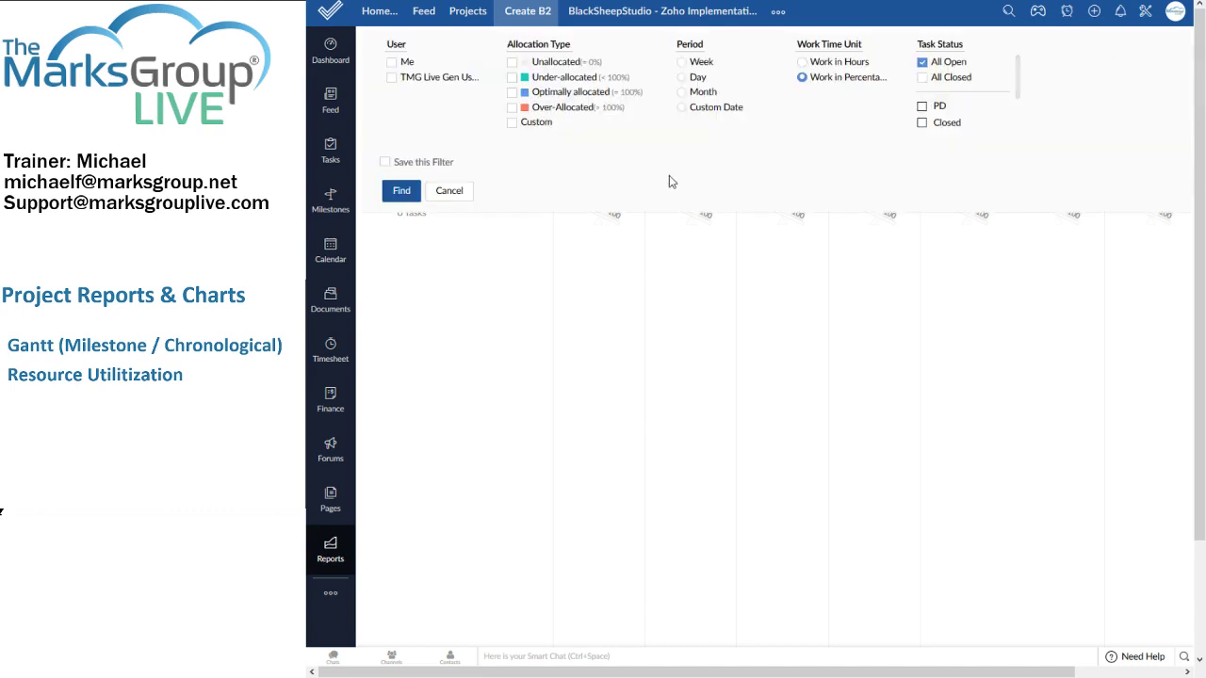
{"action": "left_click", "coordinate": [451, 193]}
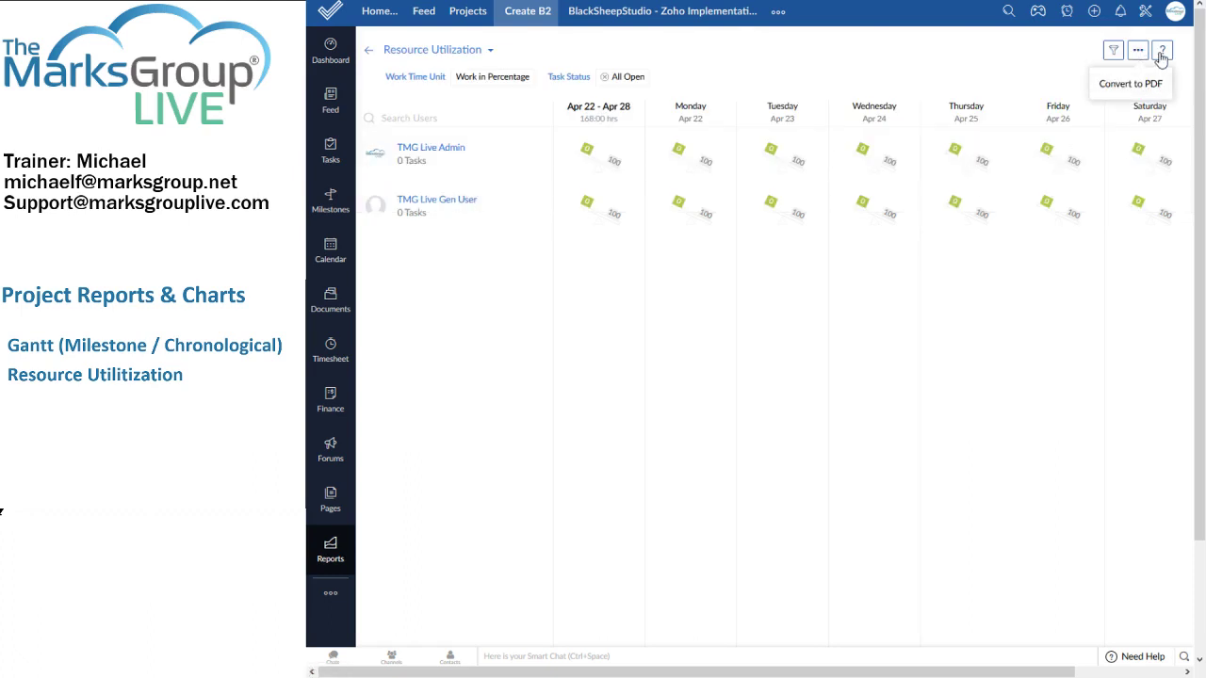
Step: View the colour-code help legend, then bring up the report type list
{"action": "left_click", "coordinate": [1162, 53]}
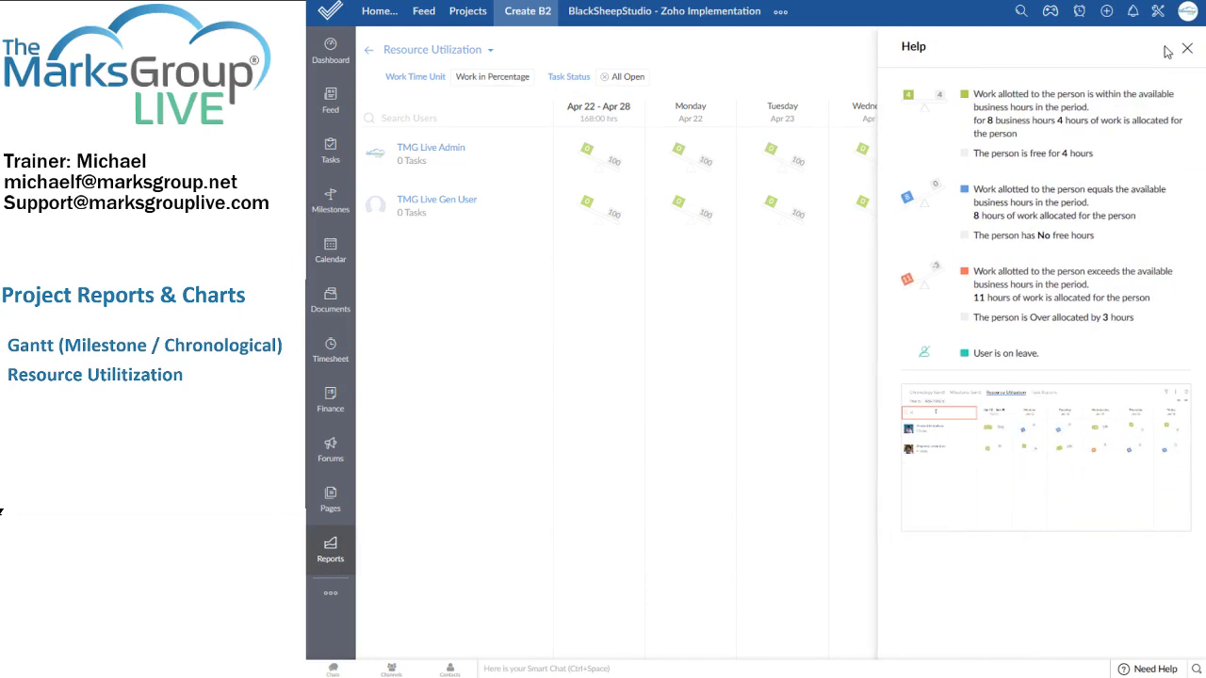
{"action": "left_click", "coordinate": [1188, 49]}
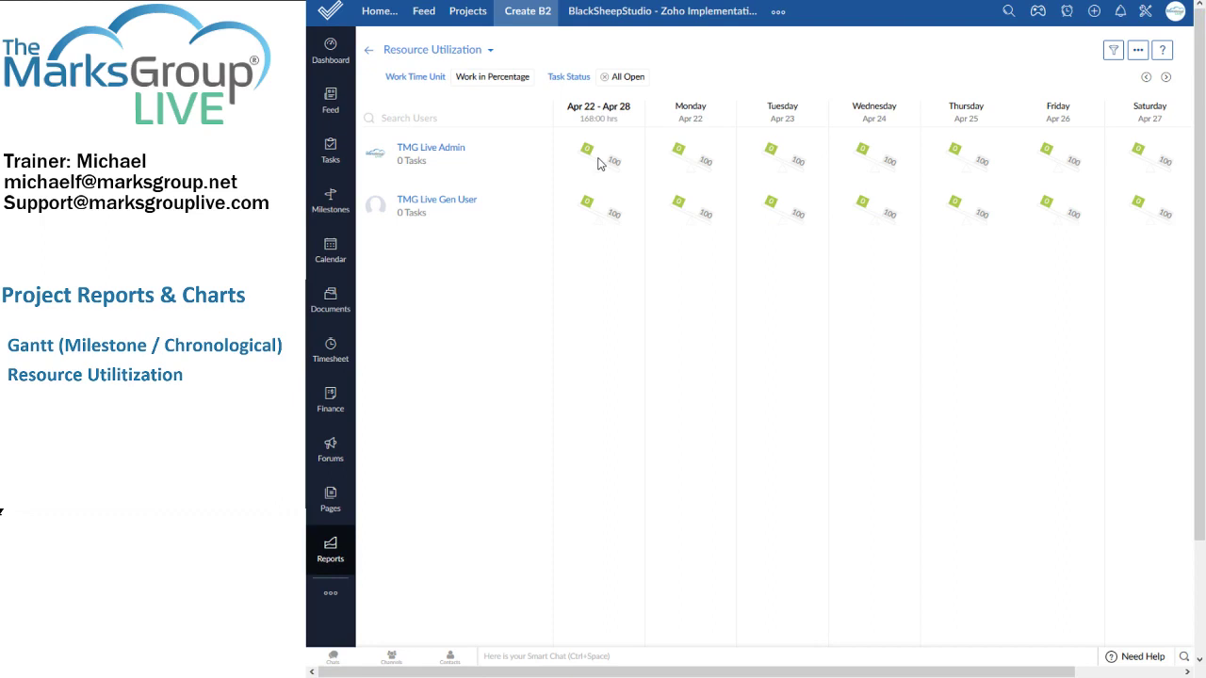
{"action": "left_click", "coordinate": [455, 61]}
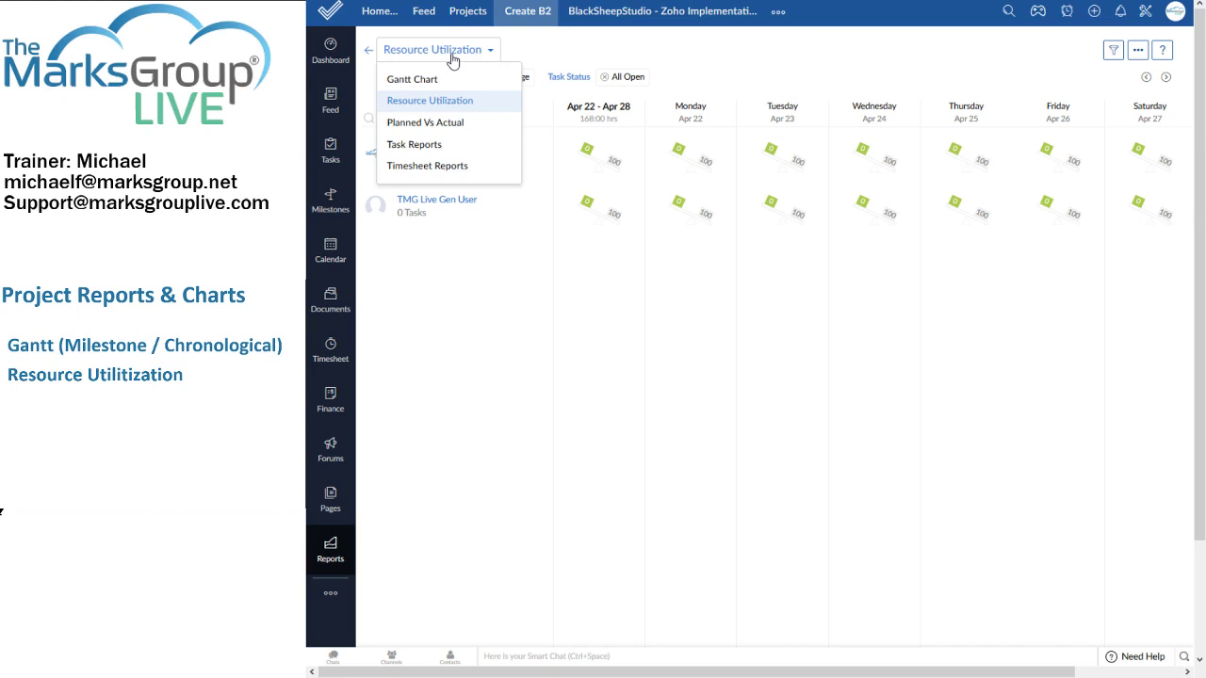
Step: Show the Planned Vs Actual report and expand the admin user's row to its four tasks
{"action": "left_click", "coordinate": [414, 123]}
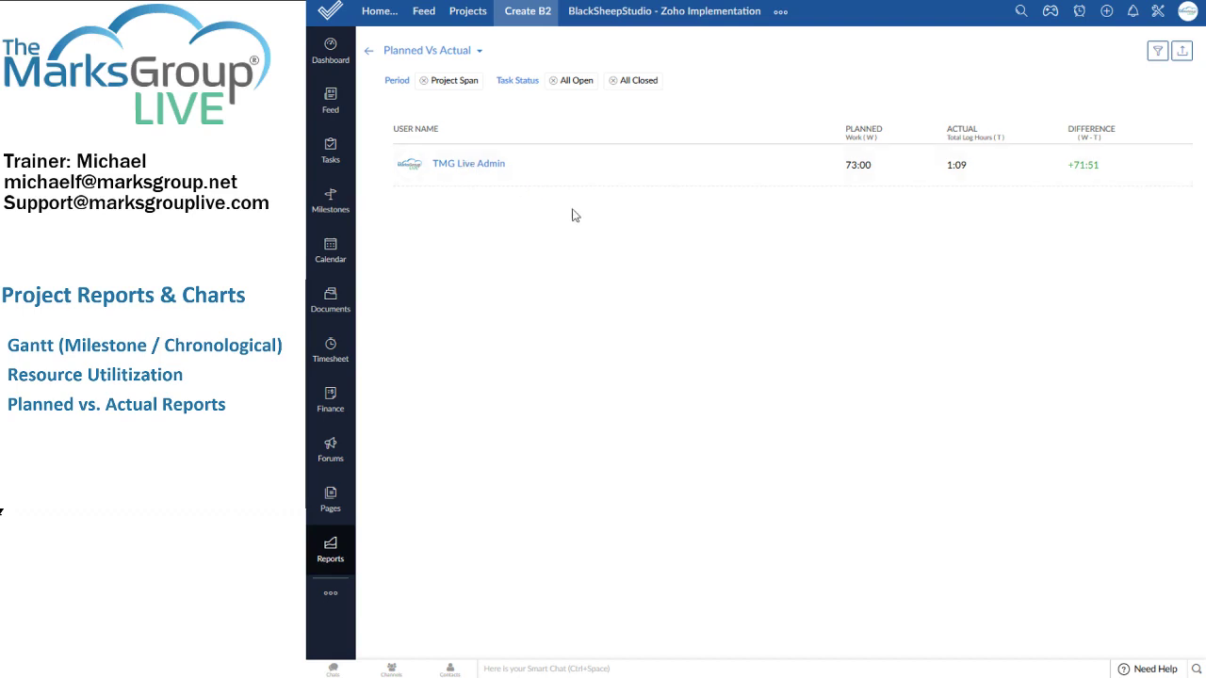
{"action": "left_click", "coordinate": [502, 167]}
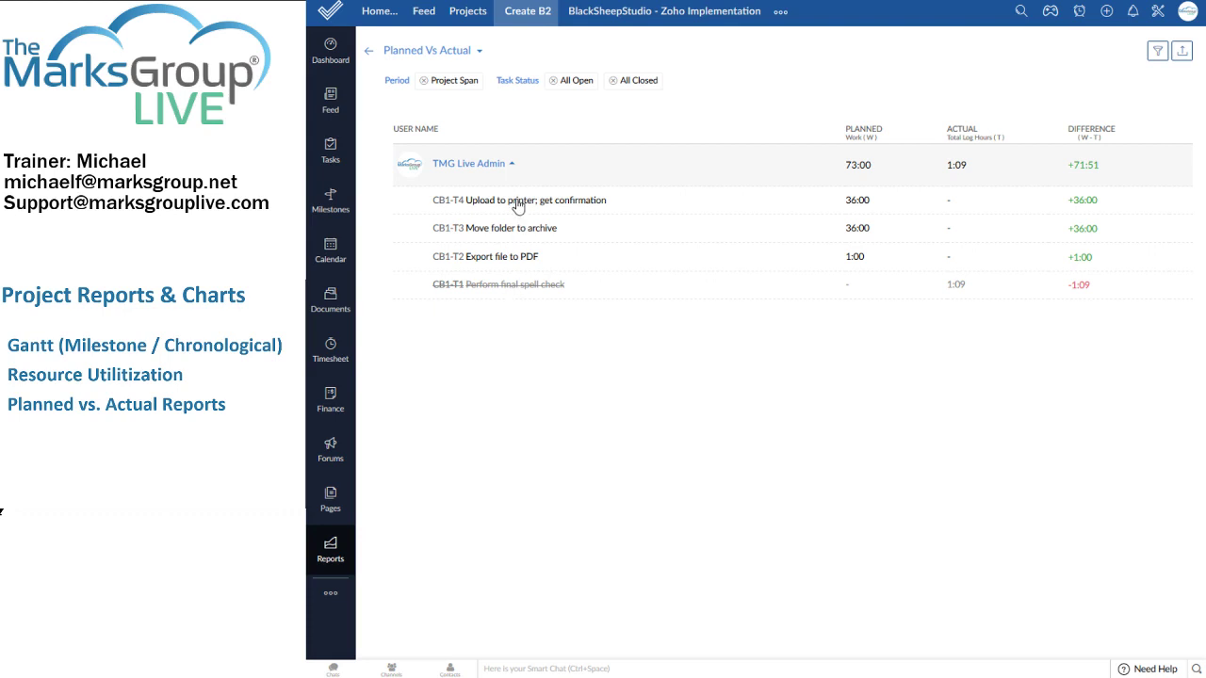
{"action": "left_click", "coordinate": [517, 205]}
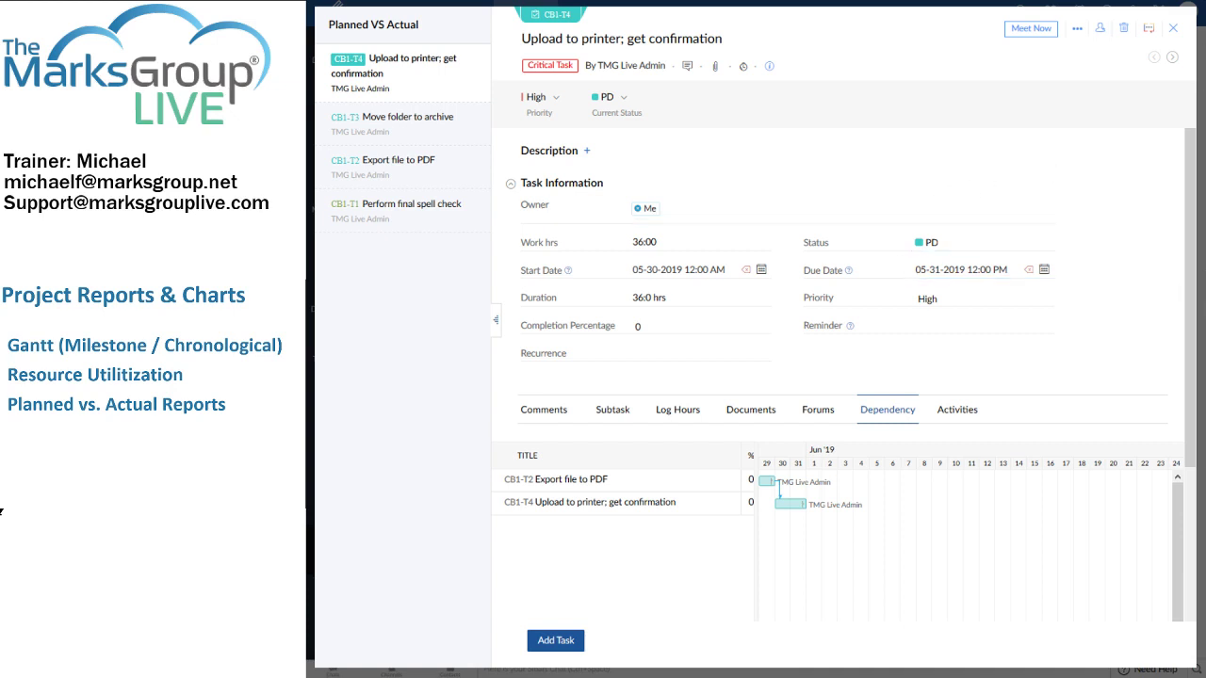
{"action": "left_click", "coordinate": [1173, 28]}
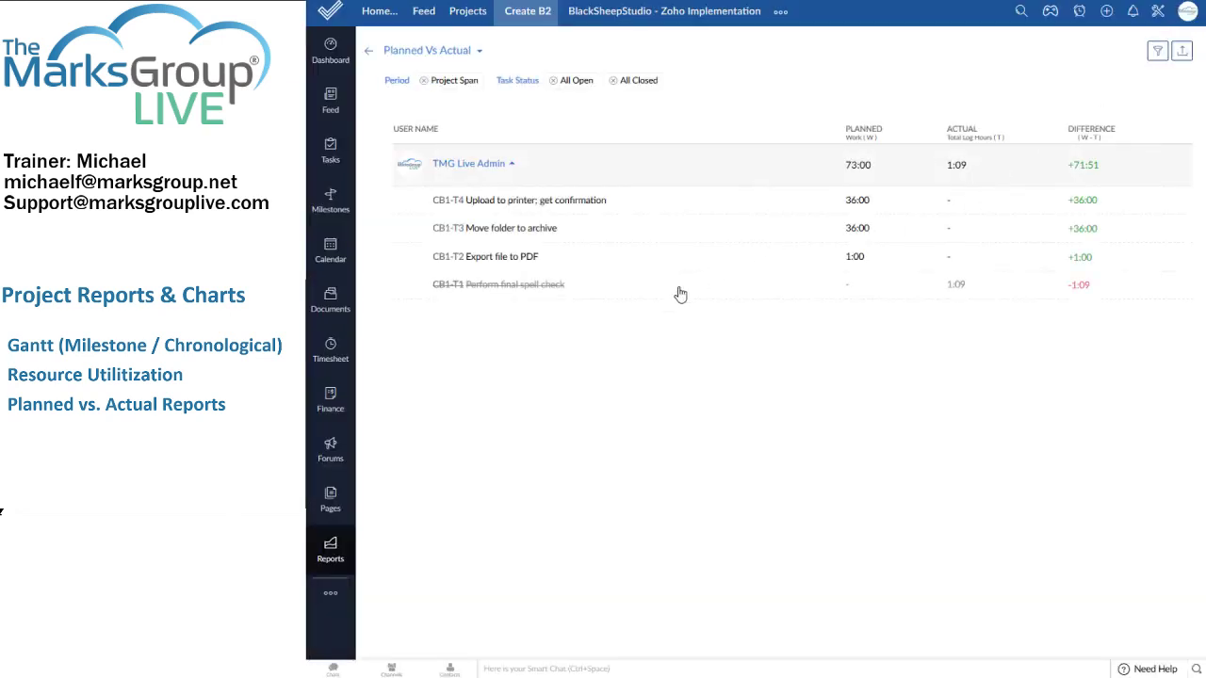
{"action": "left_click", "coordinate": [454, 51]}
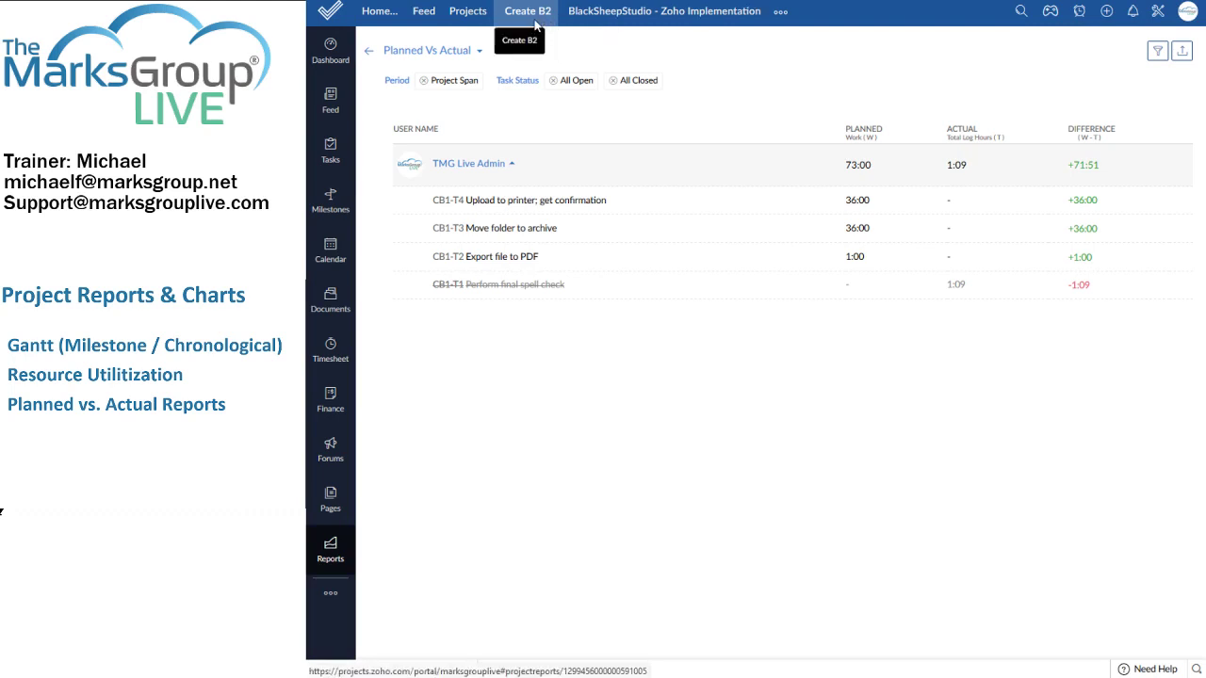
Step: Open Task Reports and view task counts by status, milestone, priority, owner and completion percentage
{"action": "left_click", "coordinate": [474, 51]}
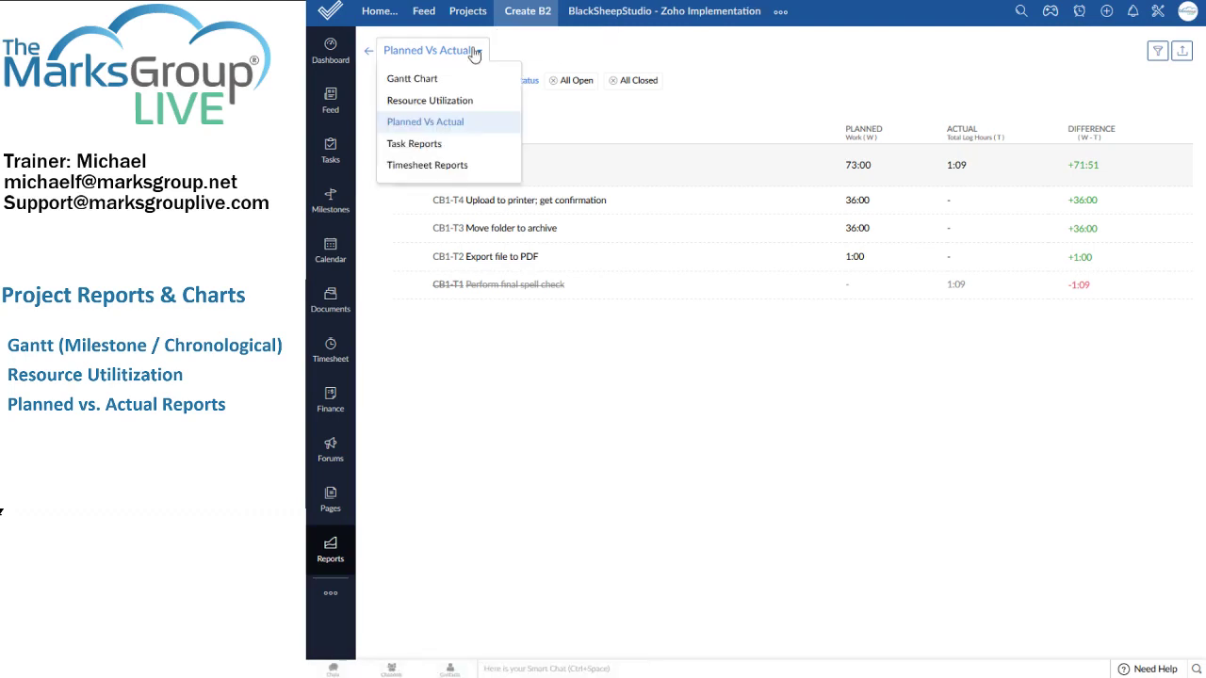
{"action": "left_click", "coordinate": [430, 148]}
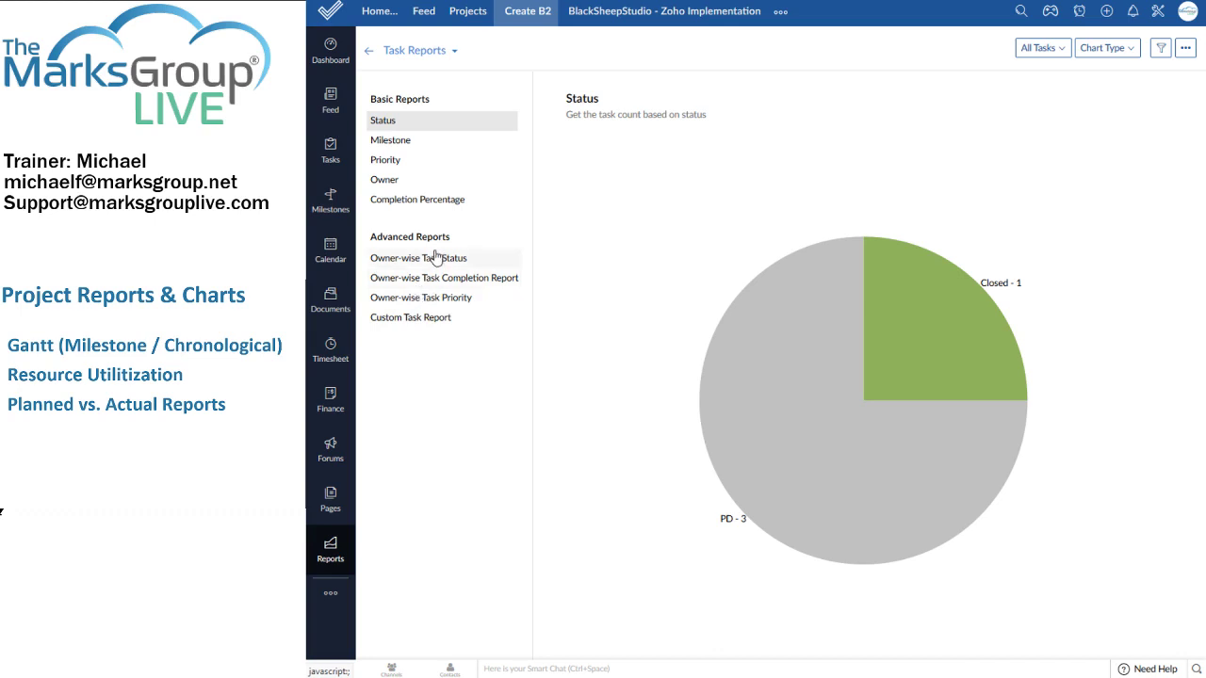
{"action": "left_click", "coordinate": [393, 129]}
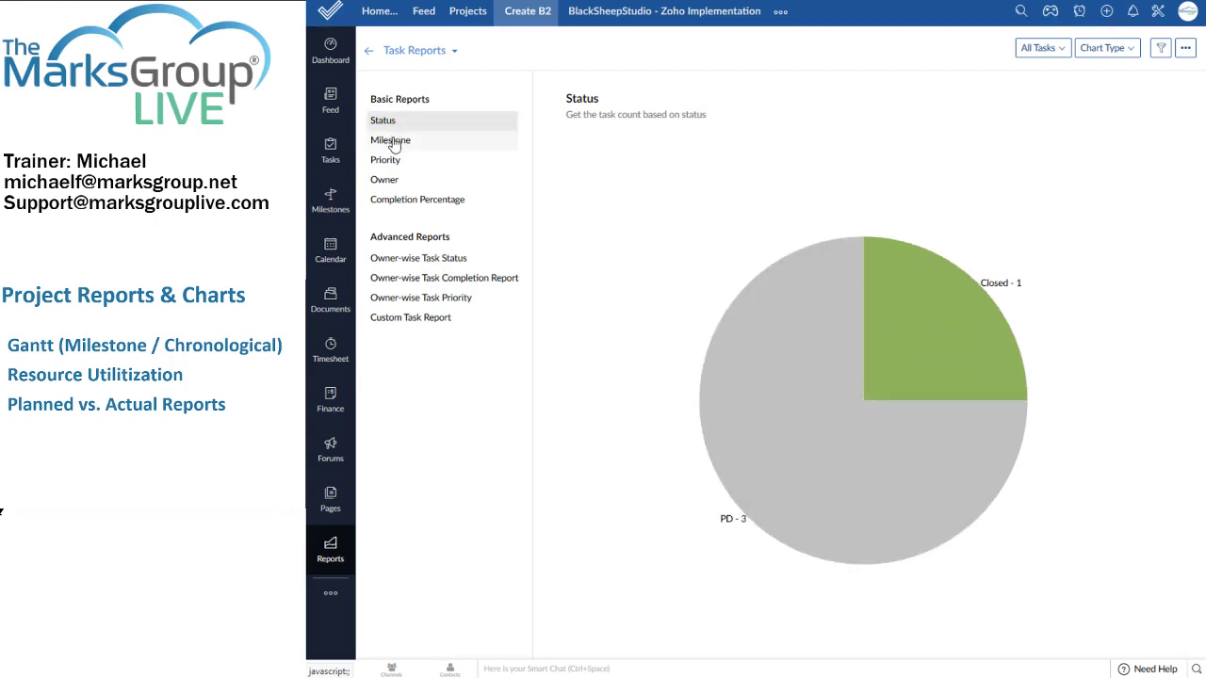
{"action": "left_click", "coordinate": [393, 142]}
{"action": "left_click", "coordinate": [390, 161]}
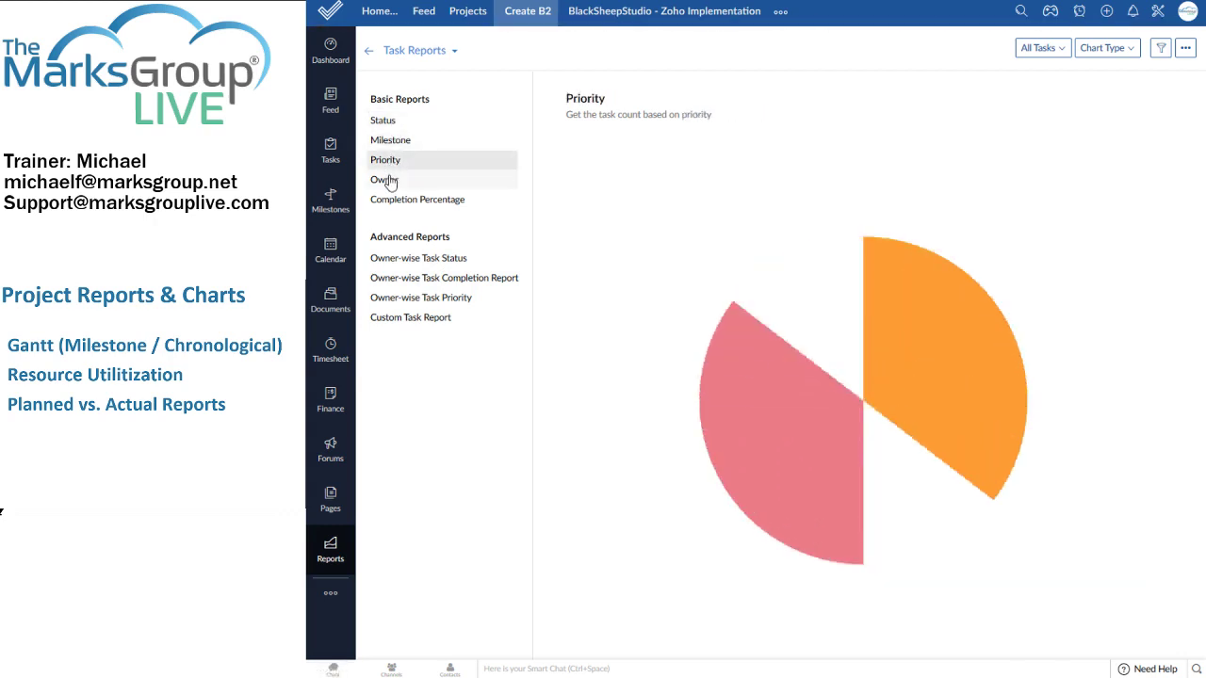
{"action": "left_click", "coordinate": [391, 183]}
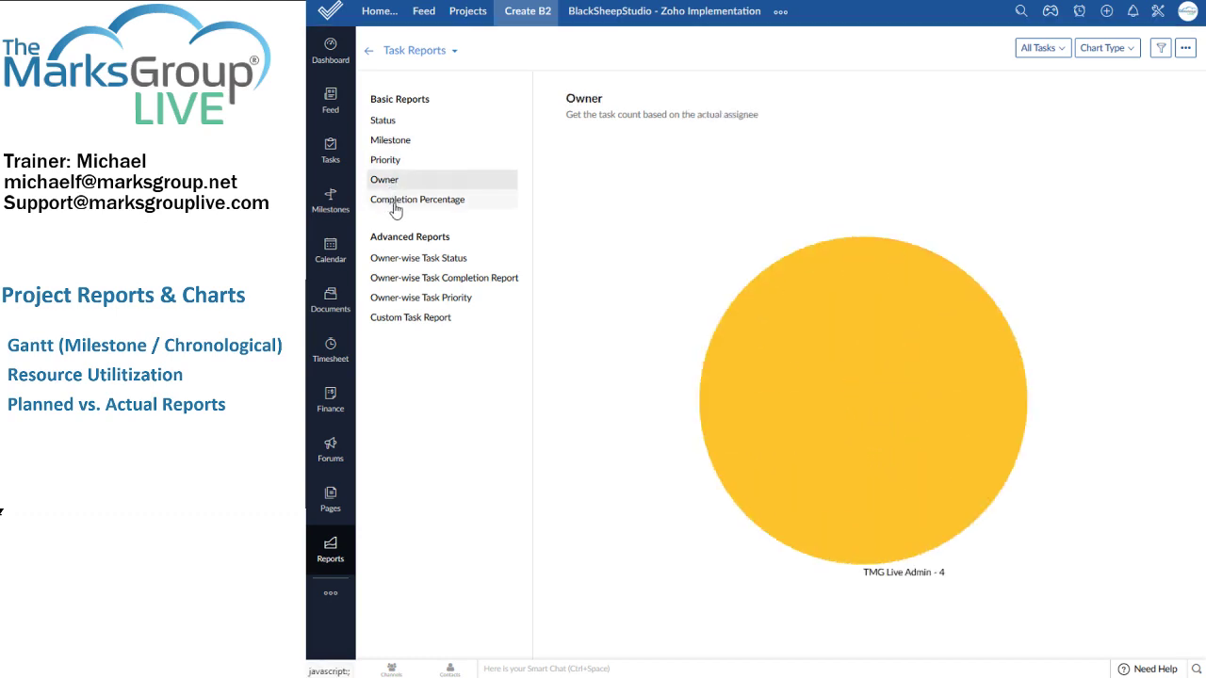
{"action": "left_click", "coordinate": [395, 204]}
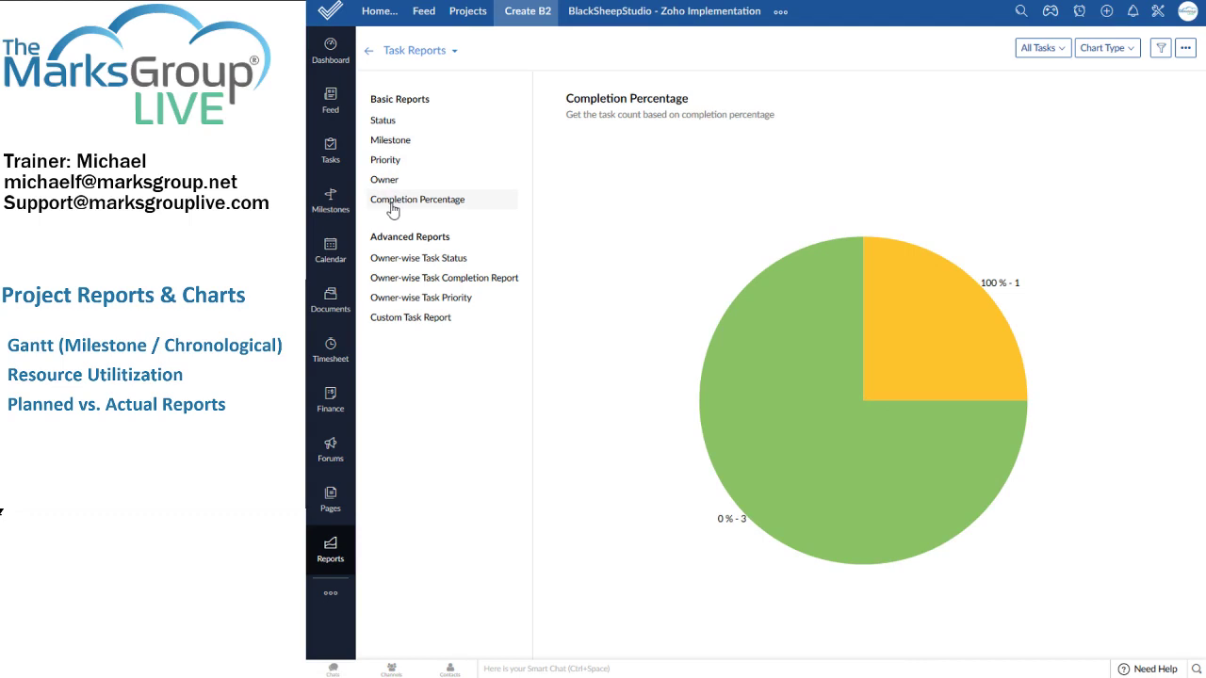
{"action": "left_click", "coordinate": [1053, 51]}
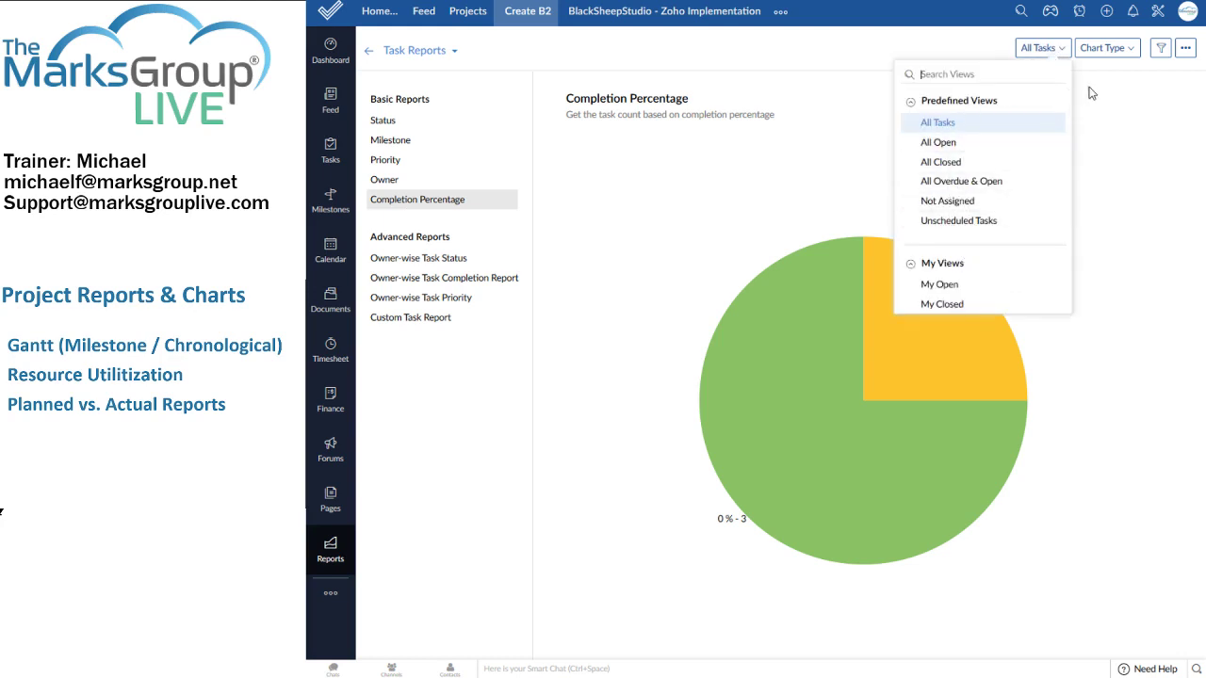
Step: Try the completion report as a horizontal bar chart, a donut, then a full pie again
{"action": "left_click", "coordinate": [851, 56]}
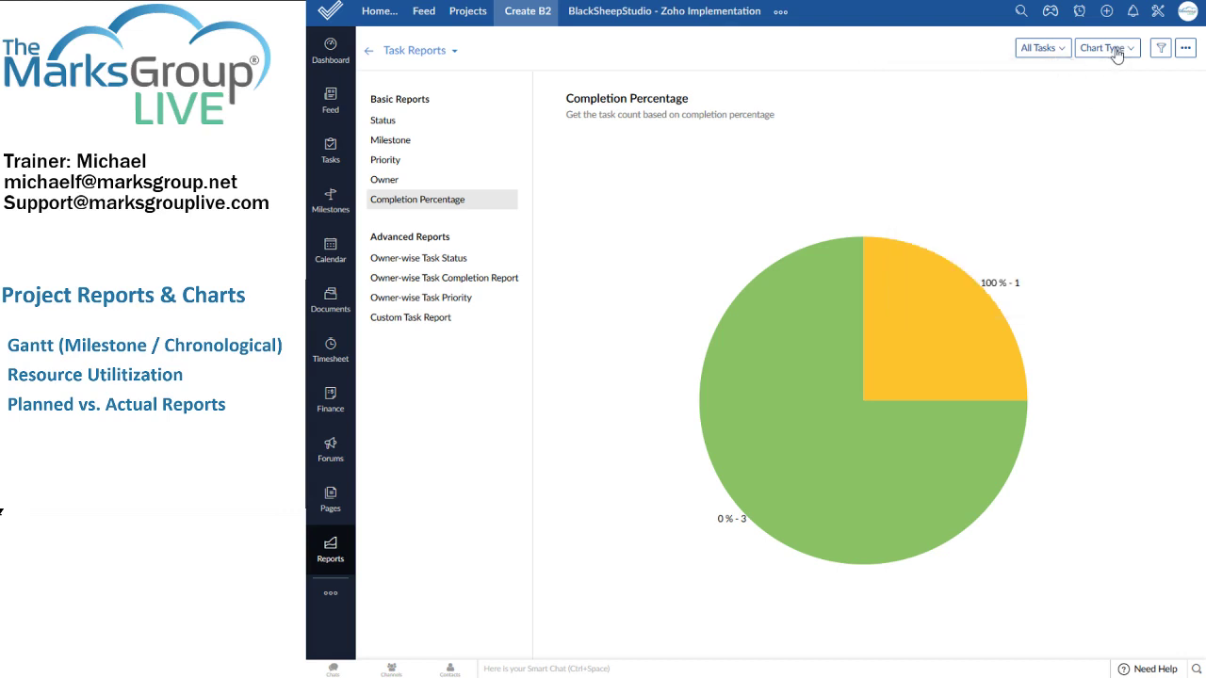
{"action": "left_click", "coordinate": [1116, 55]}
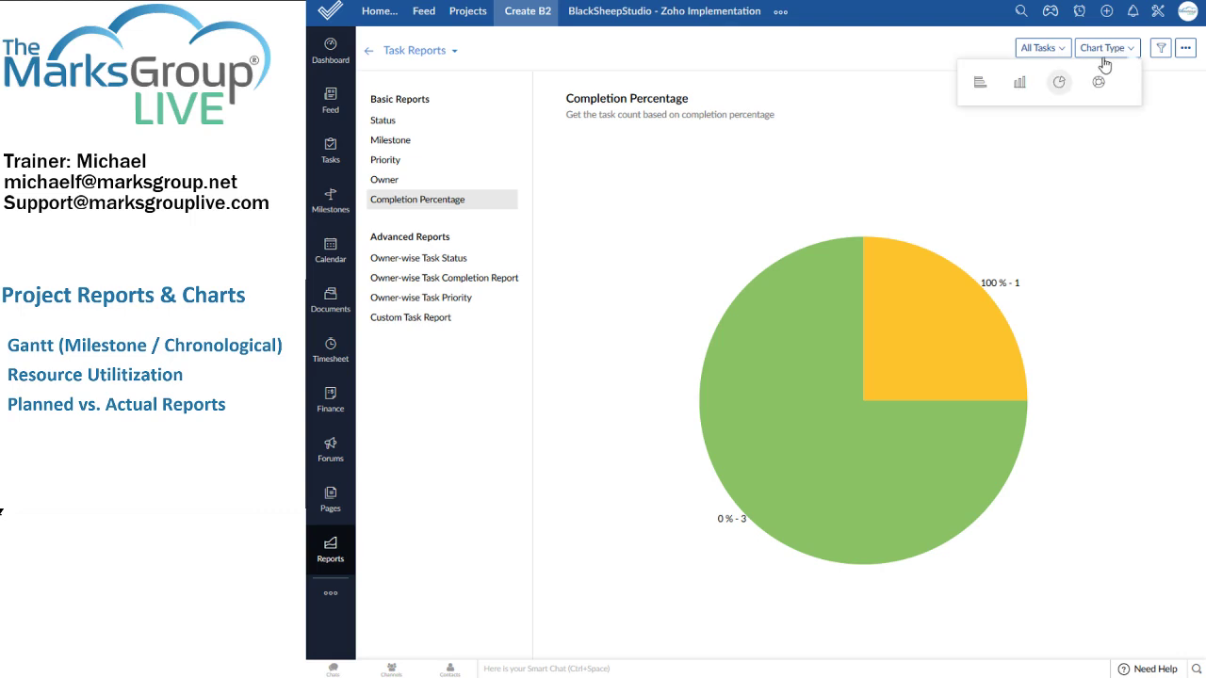
{"action": "left_click", "coordinate": [980, 85]}
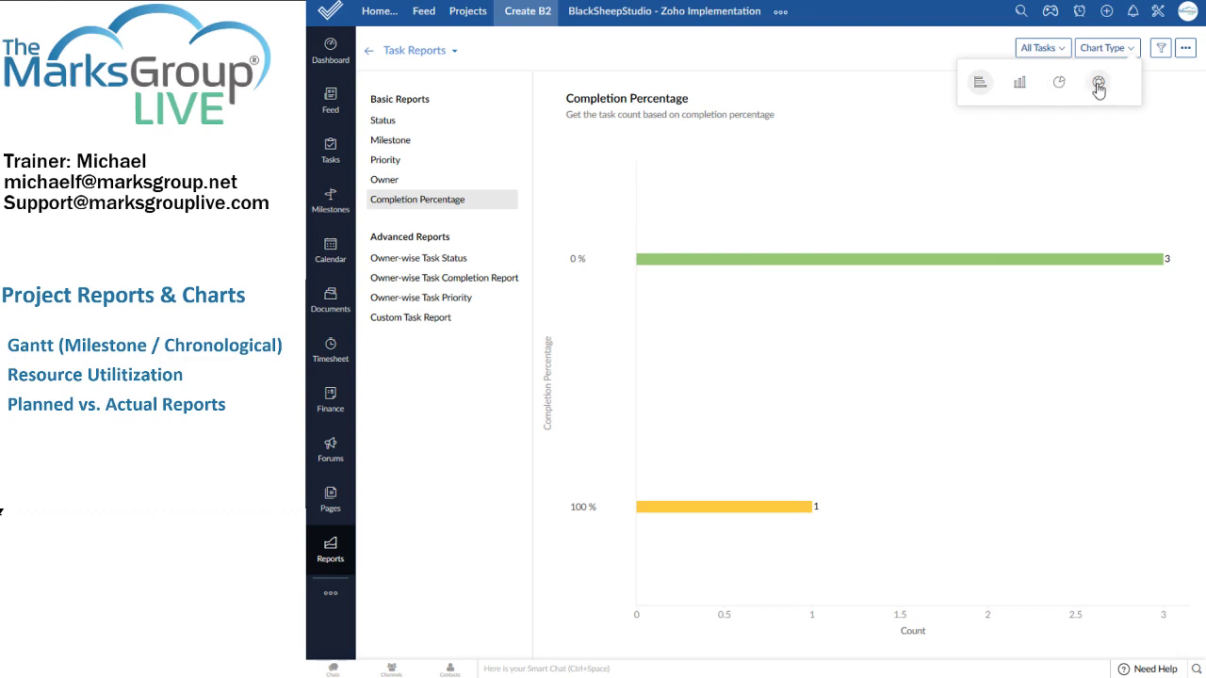
{"action": "left_click", "coordinate": [1099, 83]}
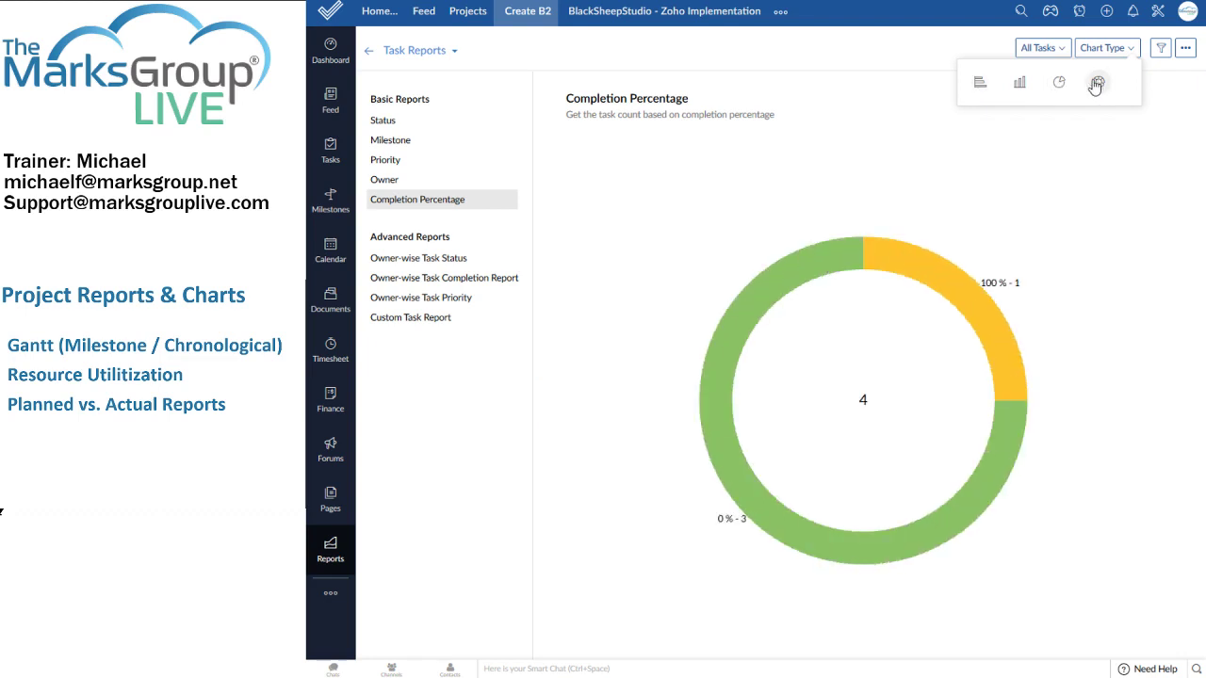
{"action": "mouse_move", "coordinate": [942, 279]}
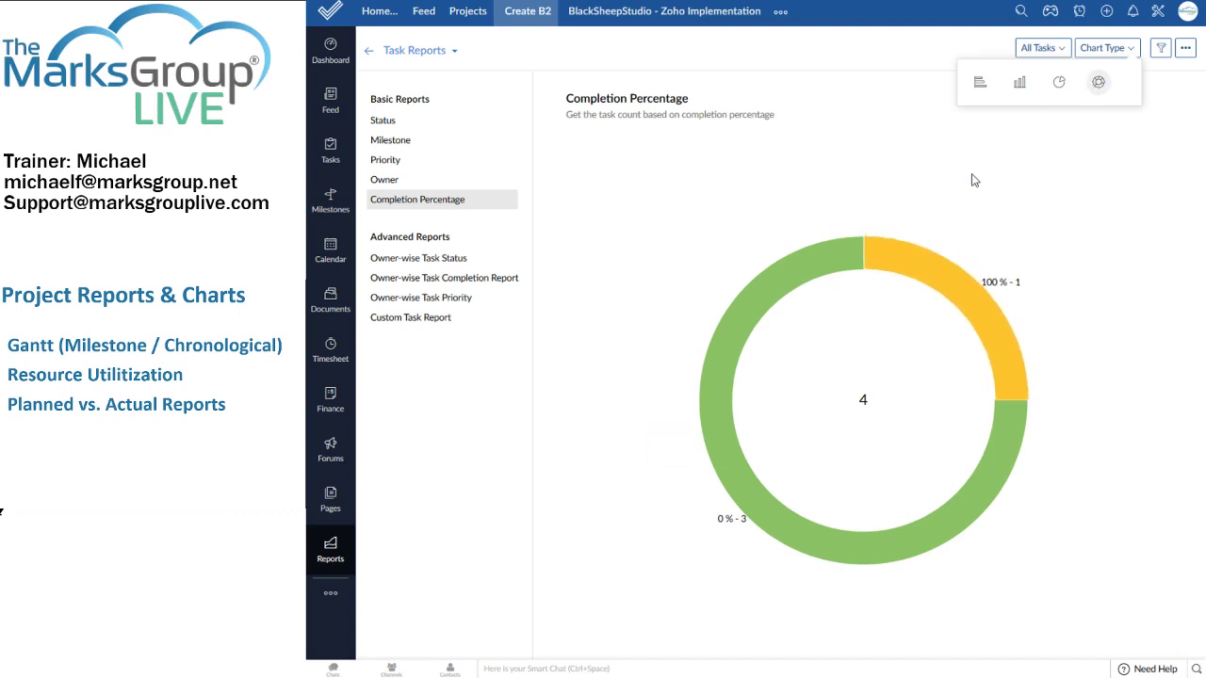
{"action": "mouse_move", "coordinate": [910, 261]}
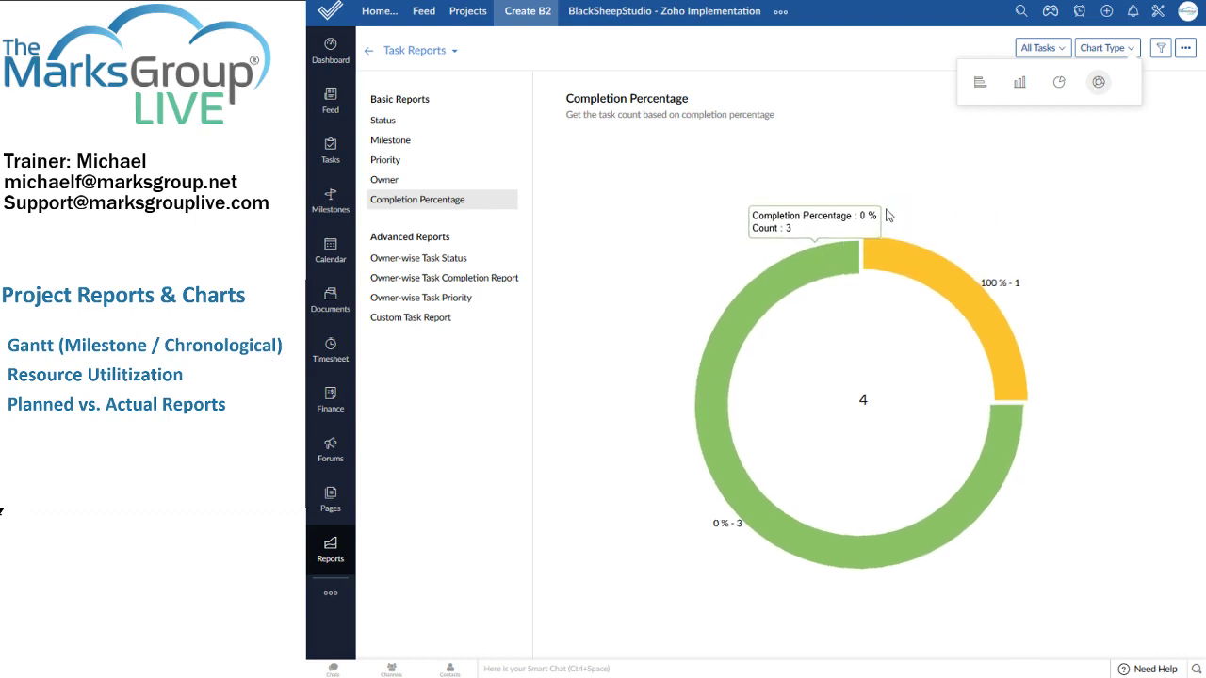
{"action": "left_click", "coordinate": [1055, 83]}
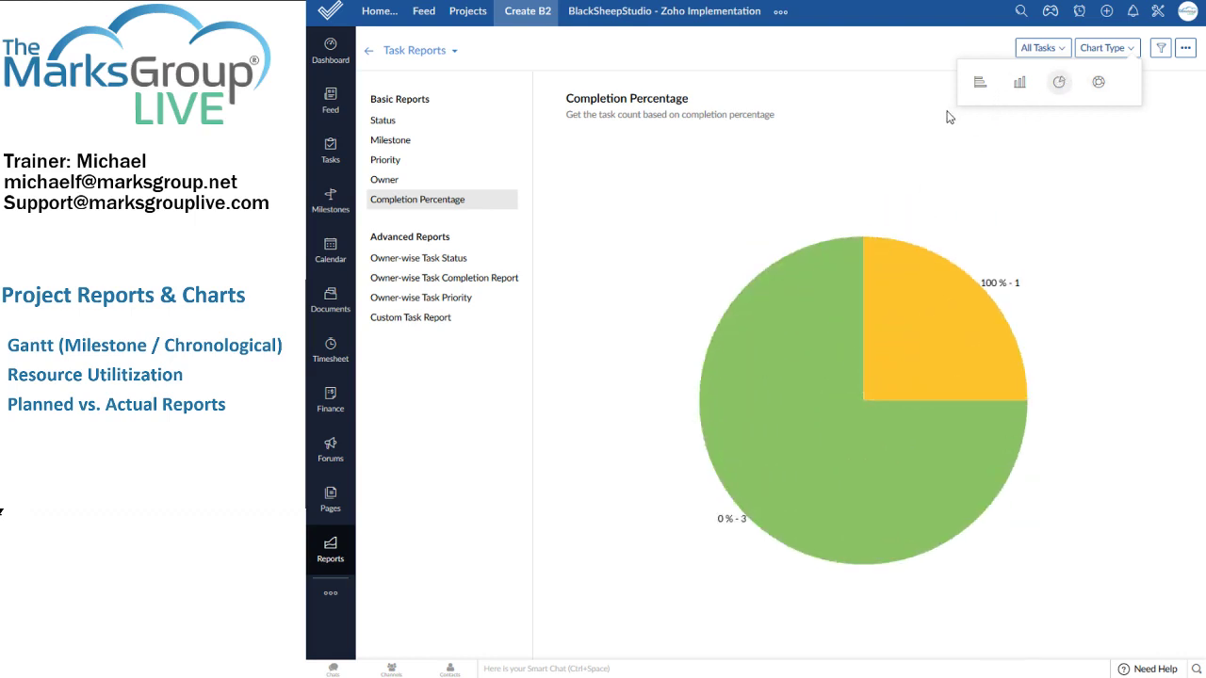
Step: Redraw the Completion Percentage report as a bar chart
{"action": "mouse_move", "coordinate": [935, 503]}
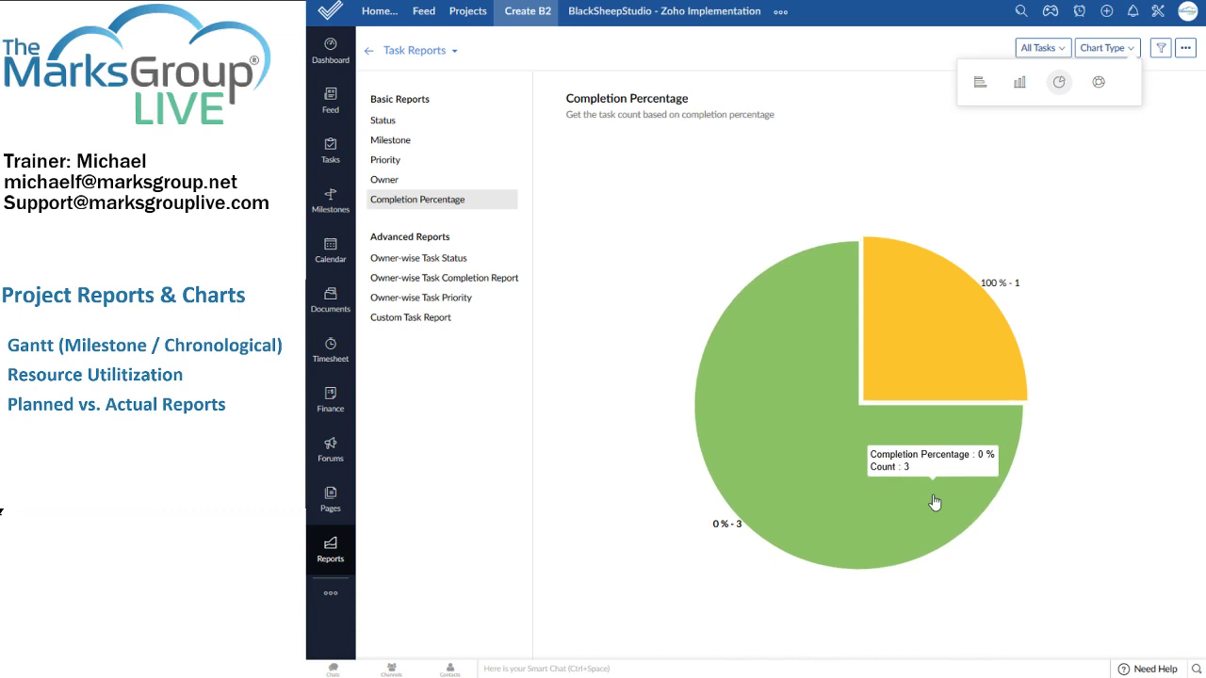
{"action": "mouse_move", "coordinate": [952, 331]}
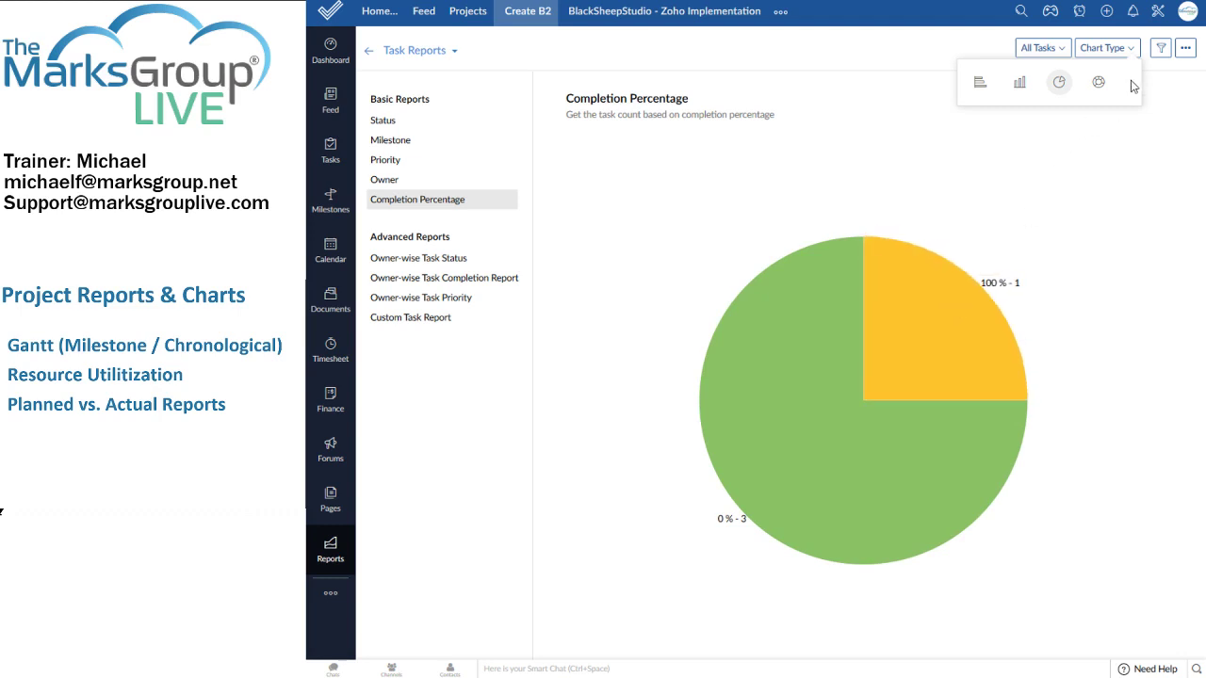
{"action": "left_click", "coordinate": [916, 336]}
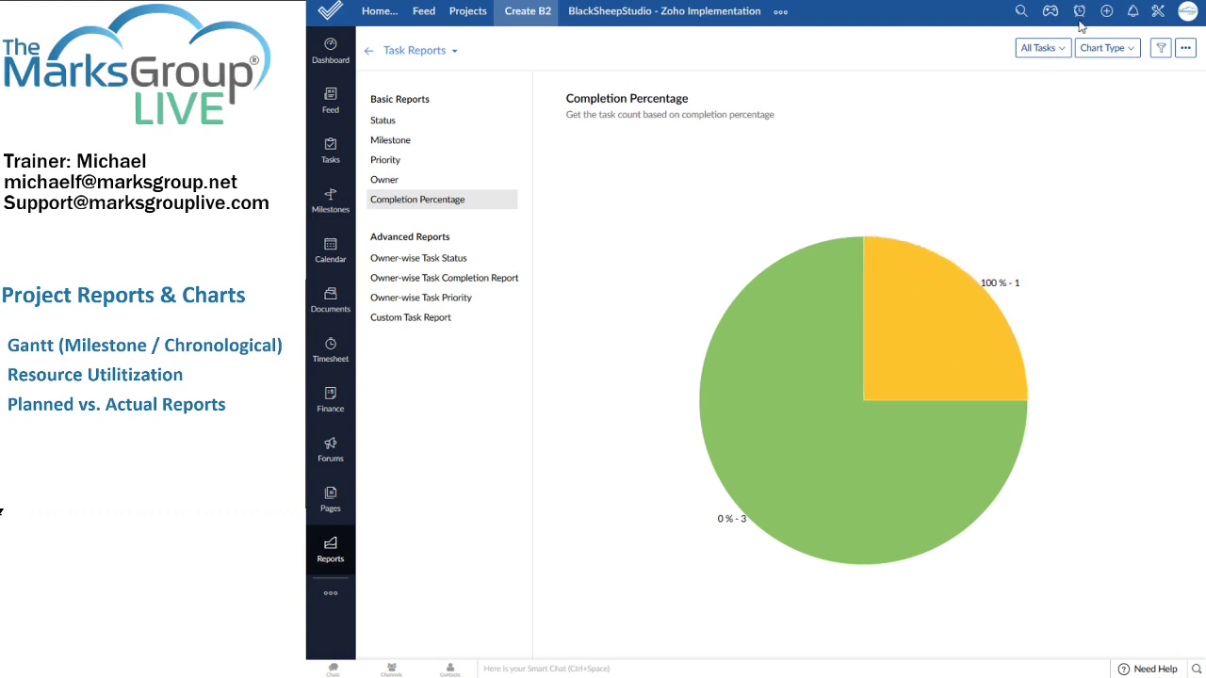
{"action": "left_click", "coordinate": [1103, 49]}
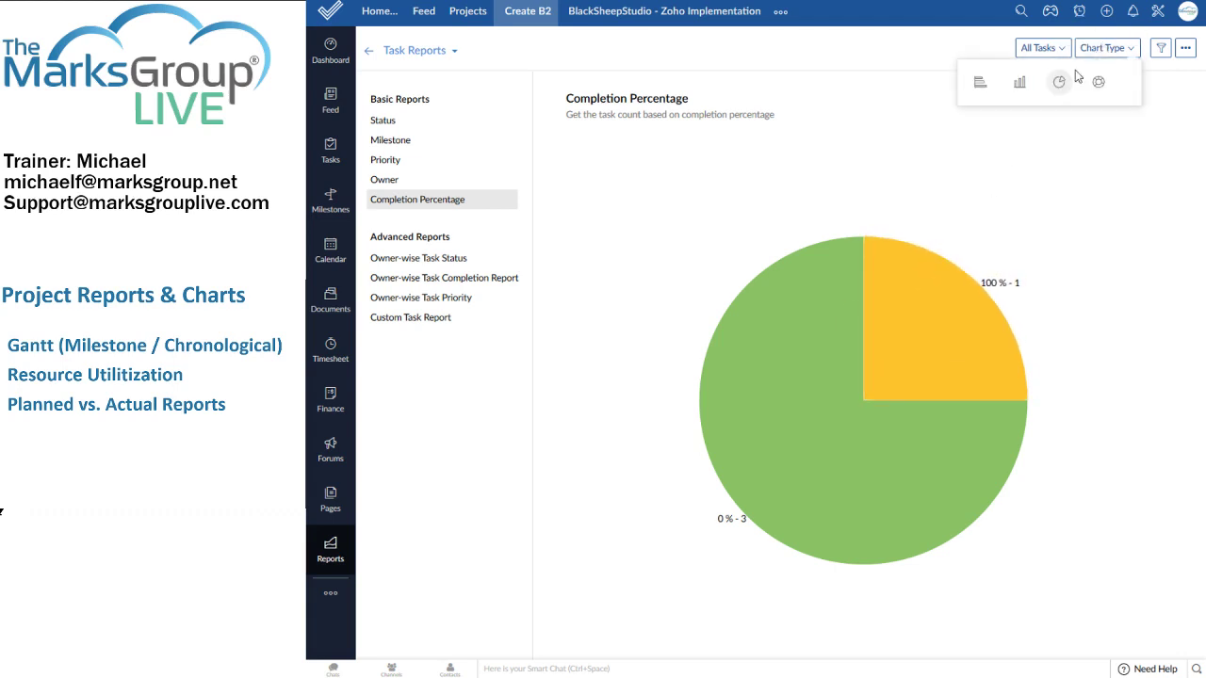
{"action": "left_click", "coordinate": [1020, 83]}
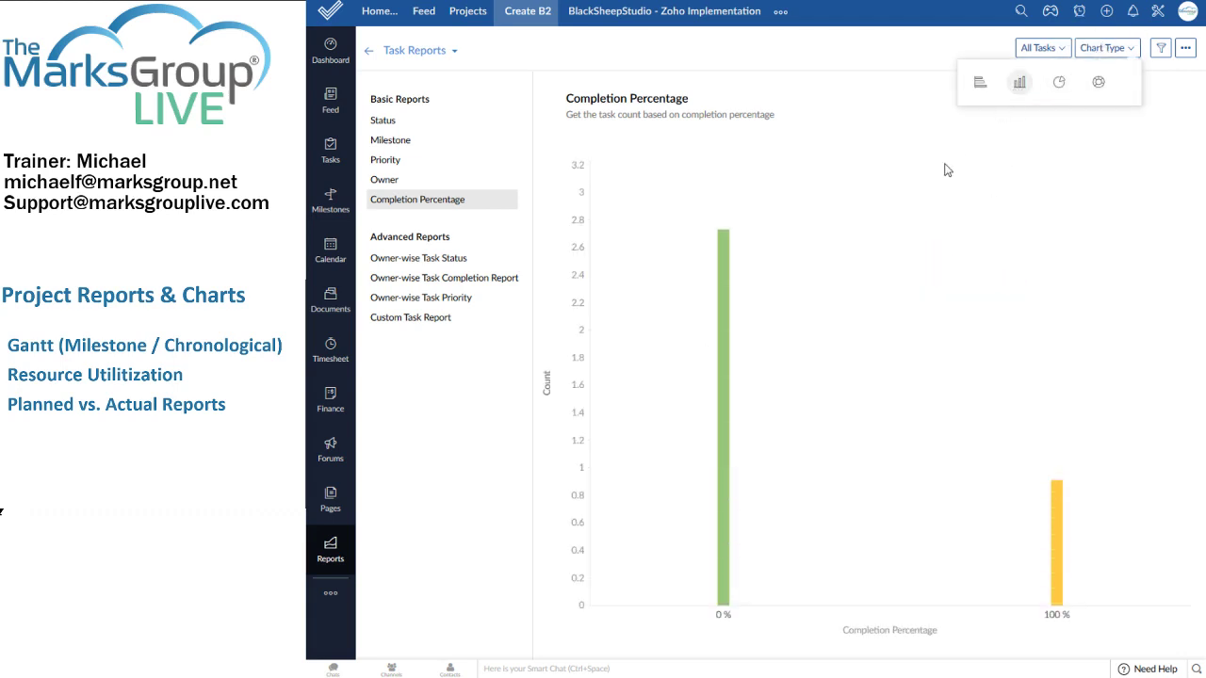
{"action": "left_click", "coordinate": [726, 297]}
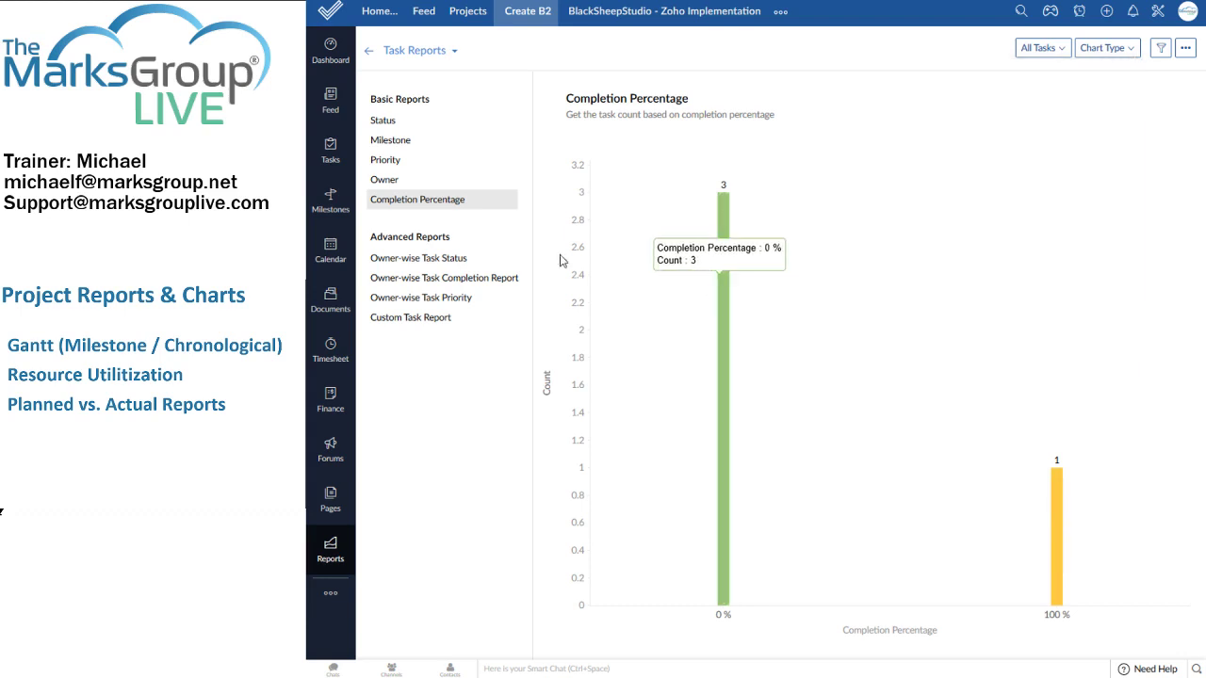
Step: Show the Owner task report and drill into the tasks behind its 4-task bar
{"action": "left_click", "coordinate": [382, 185]}
{"action": "left_click", "coordinate": [890, 260]}
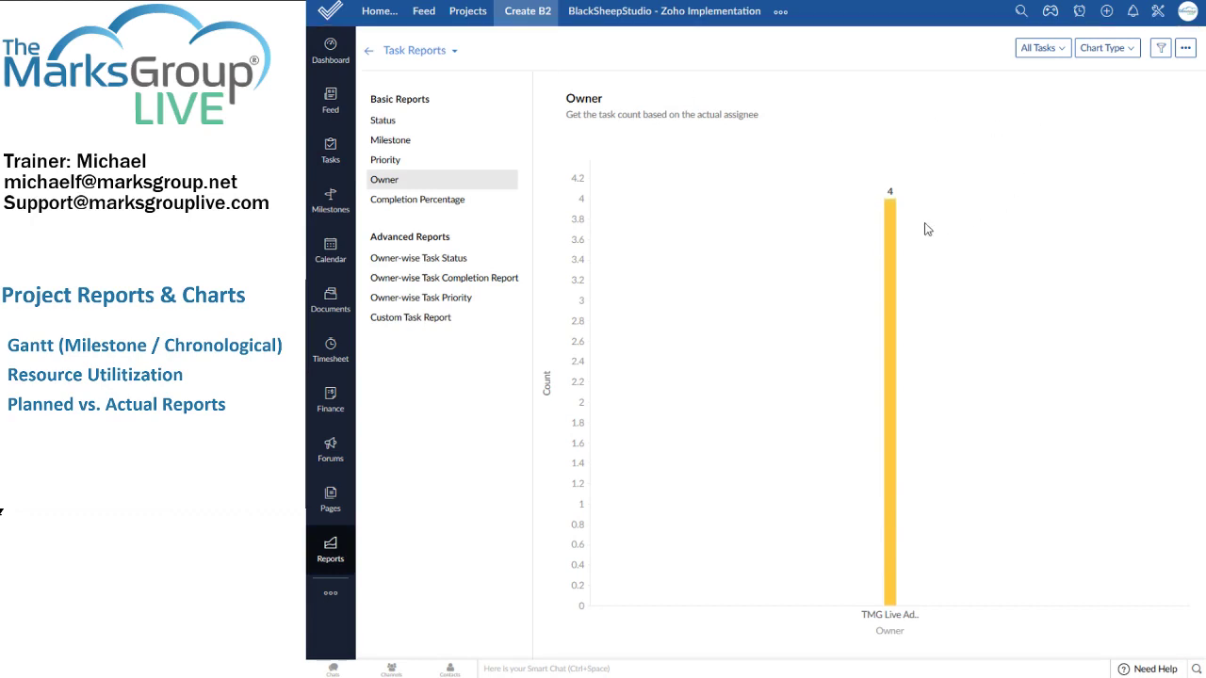
{"action": "mouse_move", "coordinate": [891, 235]}
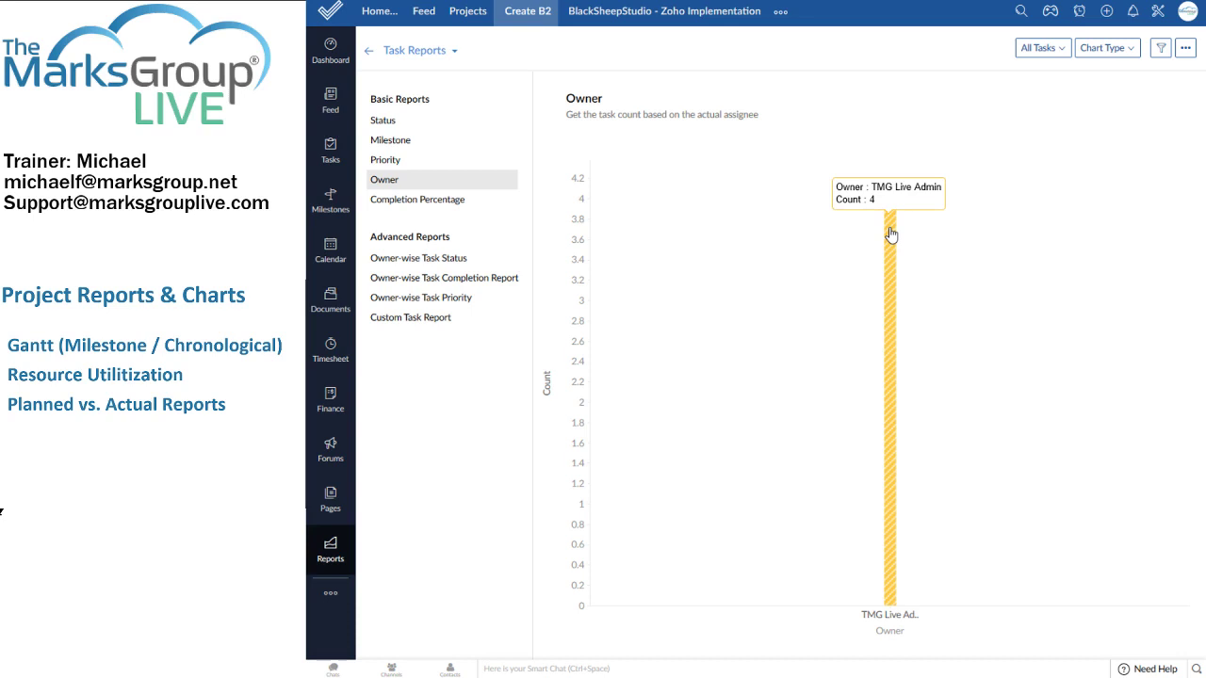
Step: Check the report's filter options without applying them, then show its export options
{"action": "left_click", "coordinate": [1162, 48]}
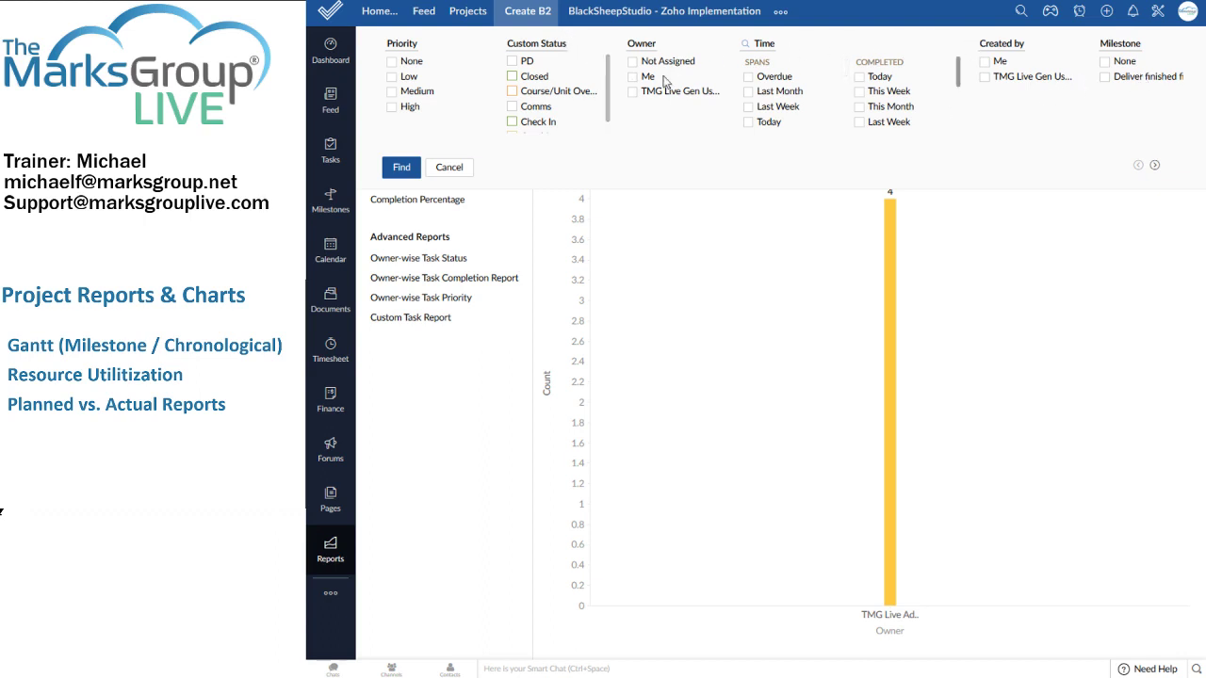
{"action": "left_click", "coordinate": [447, 167]}
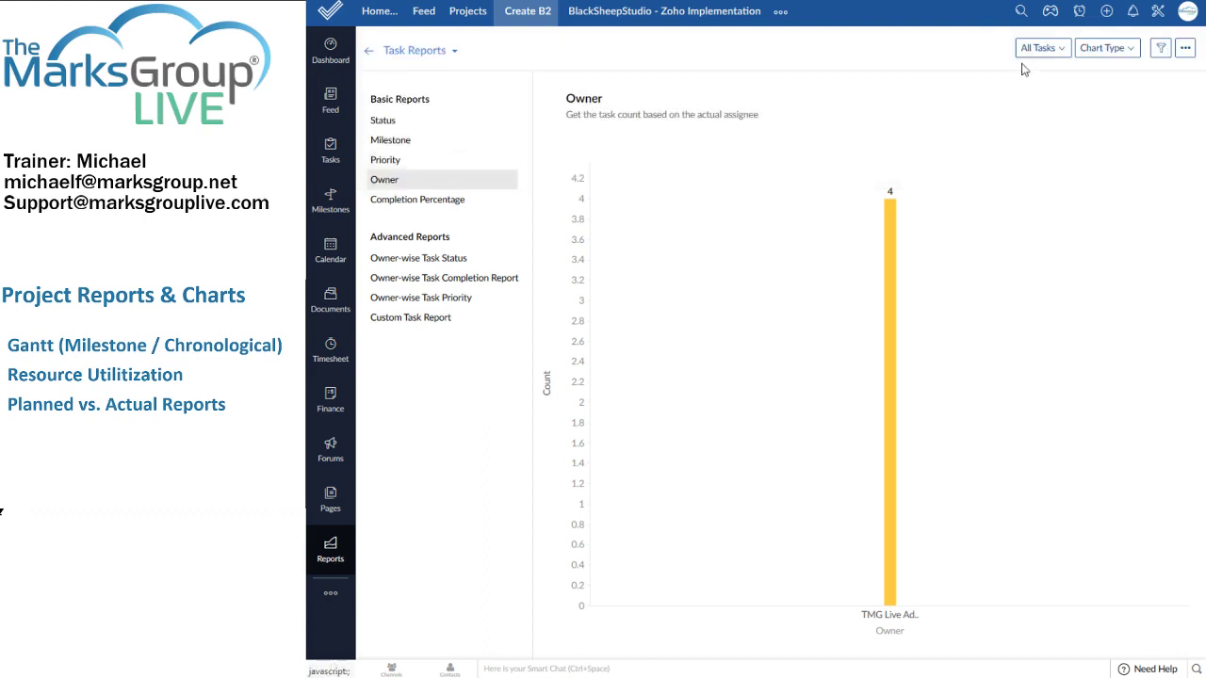
{"action": "left_click", "coordinate": [1185, 48]}
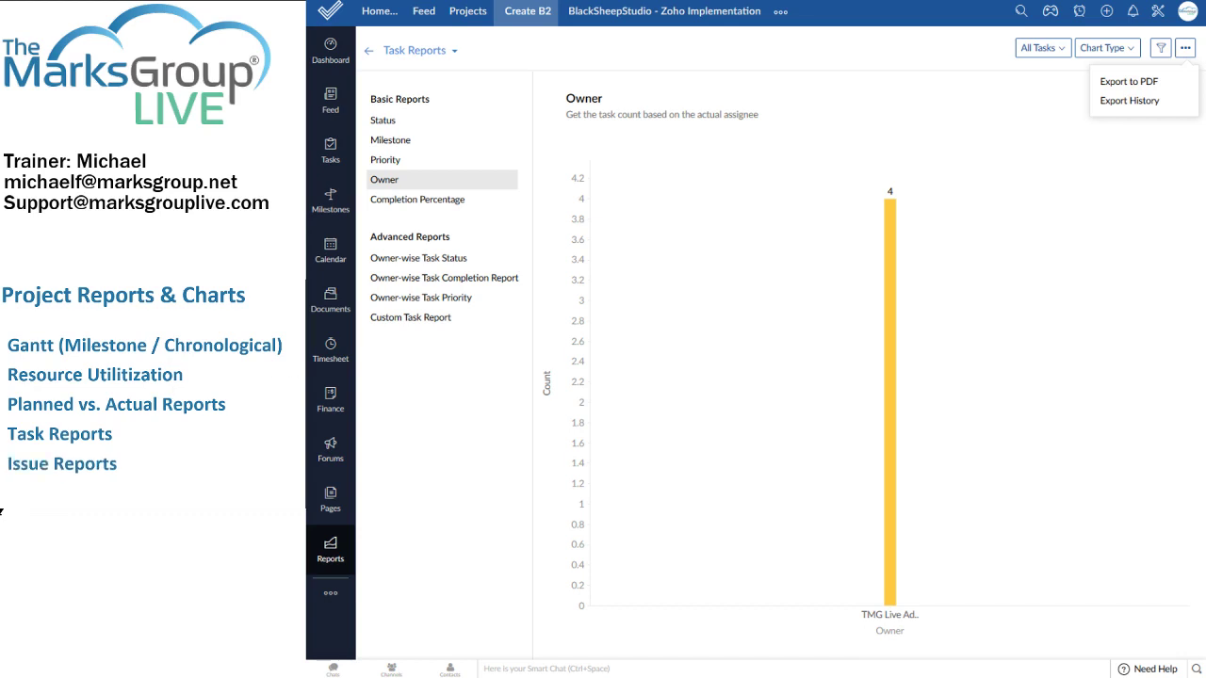
Step: Switch to the BlackSheepStudio - Zoho Implementation project and show its Issue Reports
{"action": "left_click", "coordinate": [613, 19]}
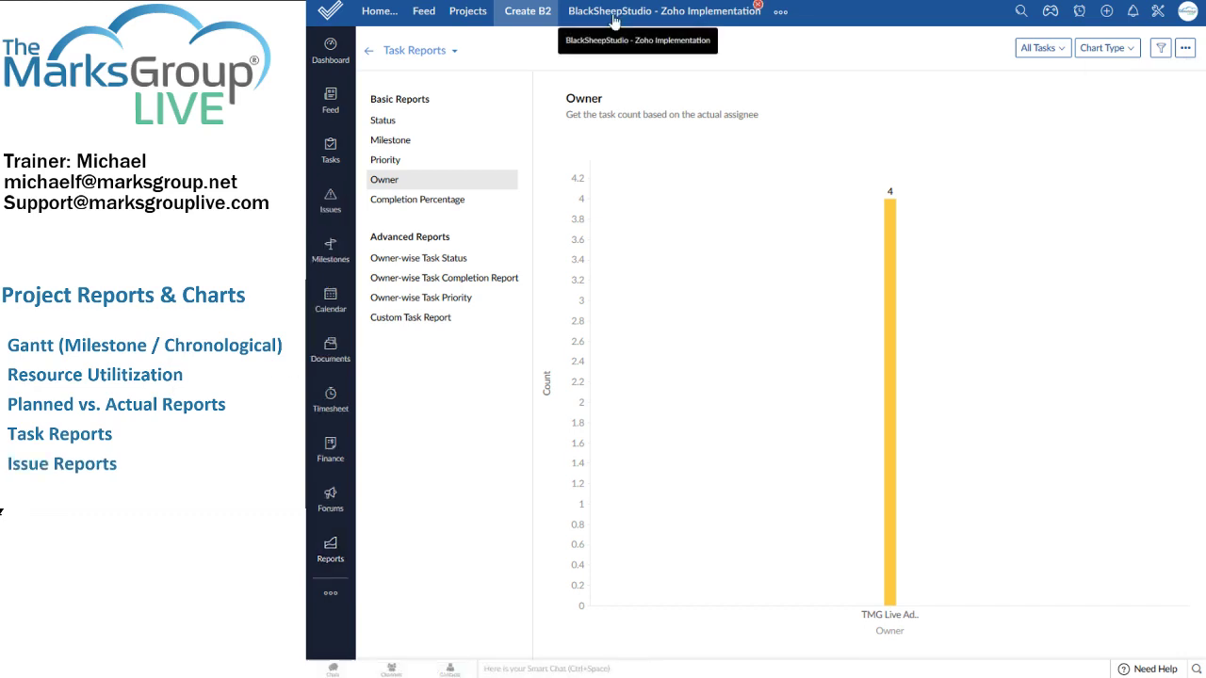
{"action": "left_click", "coordinate": [424, 52]}
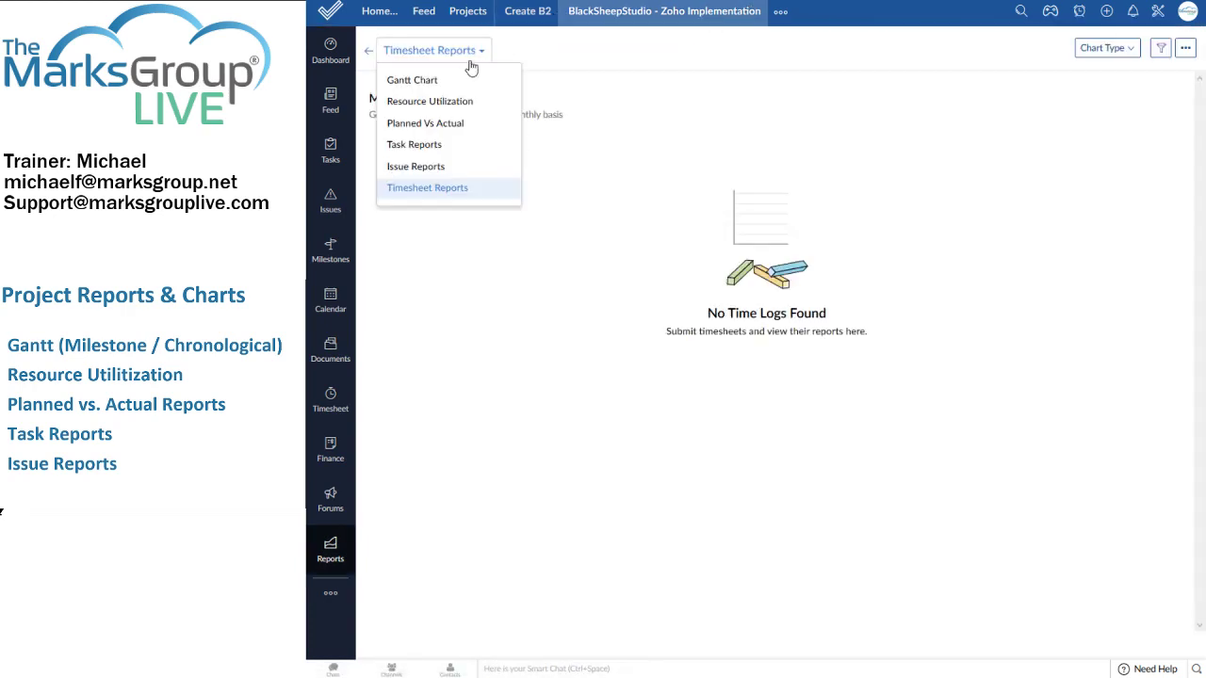
{"action": "left_click", "coordinate": [411, 167]}
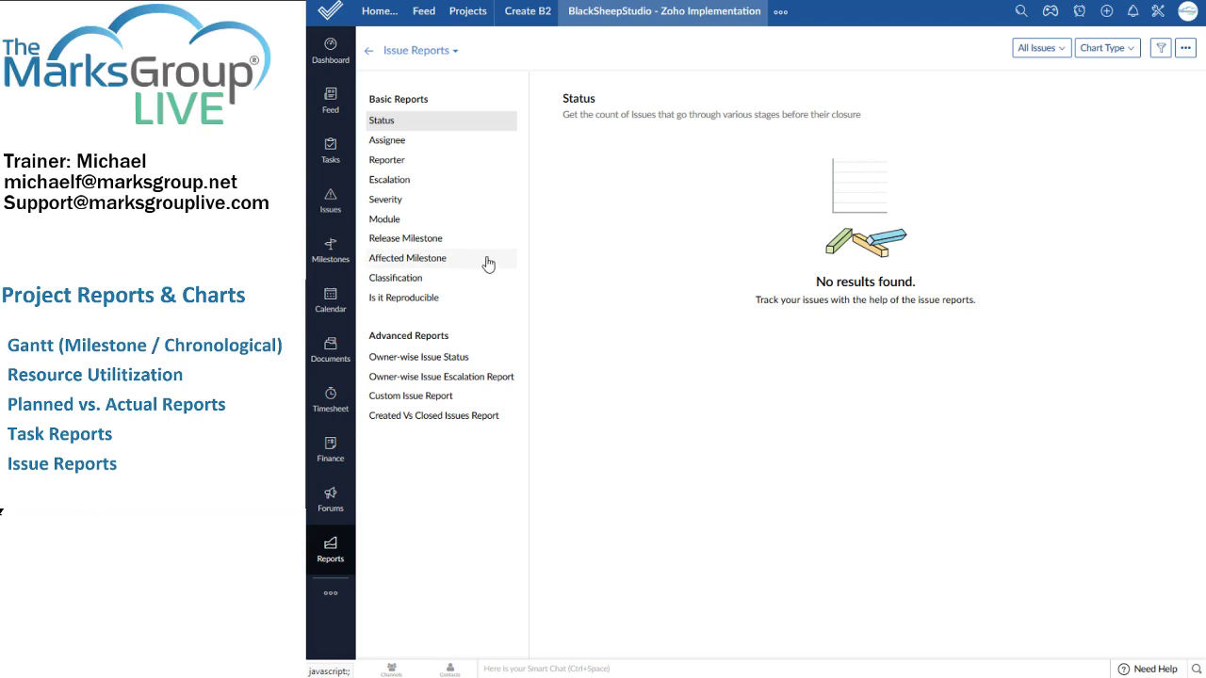
Step: Review the Owner-wise Issue Status, Custom Issue and Created Vs Closed Issues reports
{"action": "left_click", "coordinate": [484, 362]}
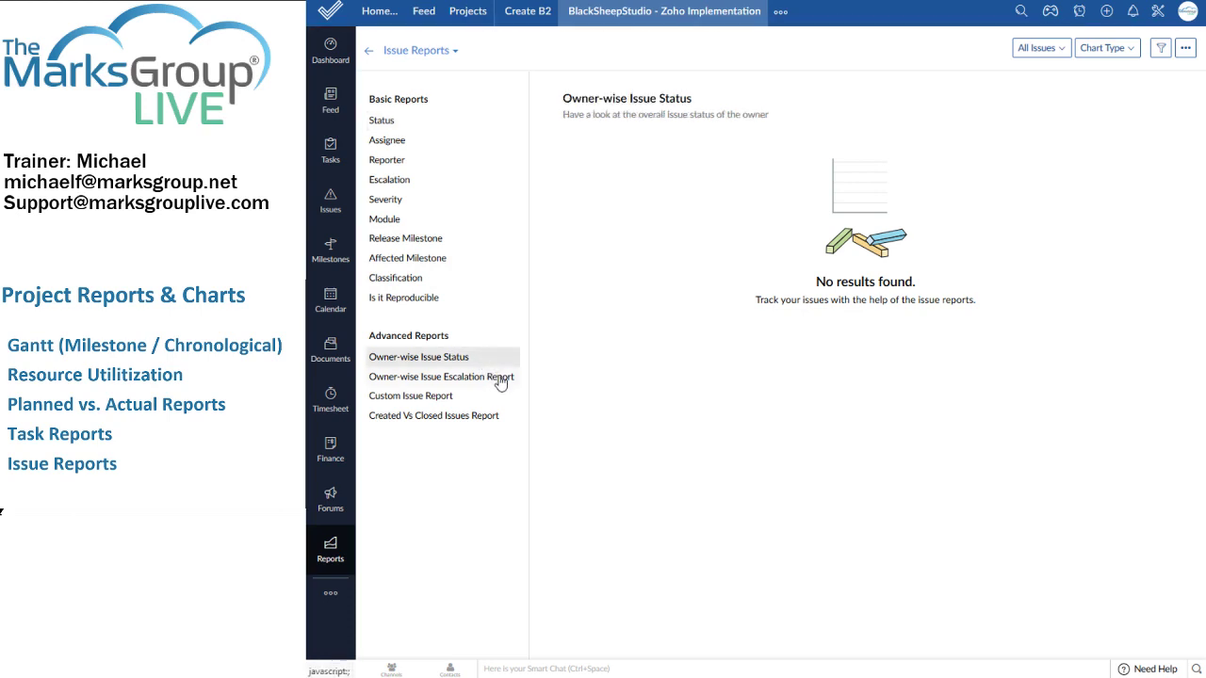
{"action": "left_click", "coordinate": [452, 400]}
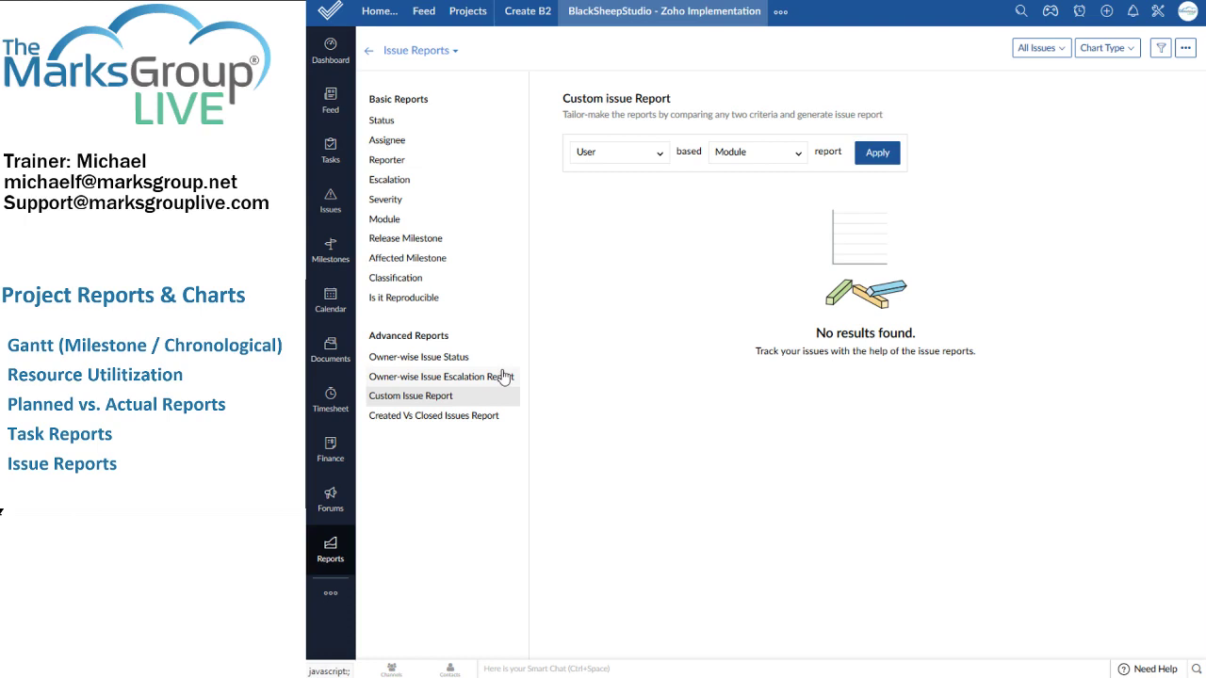
{"action": "left_click", "coordinate": [474, 423]}
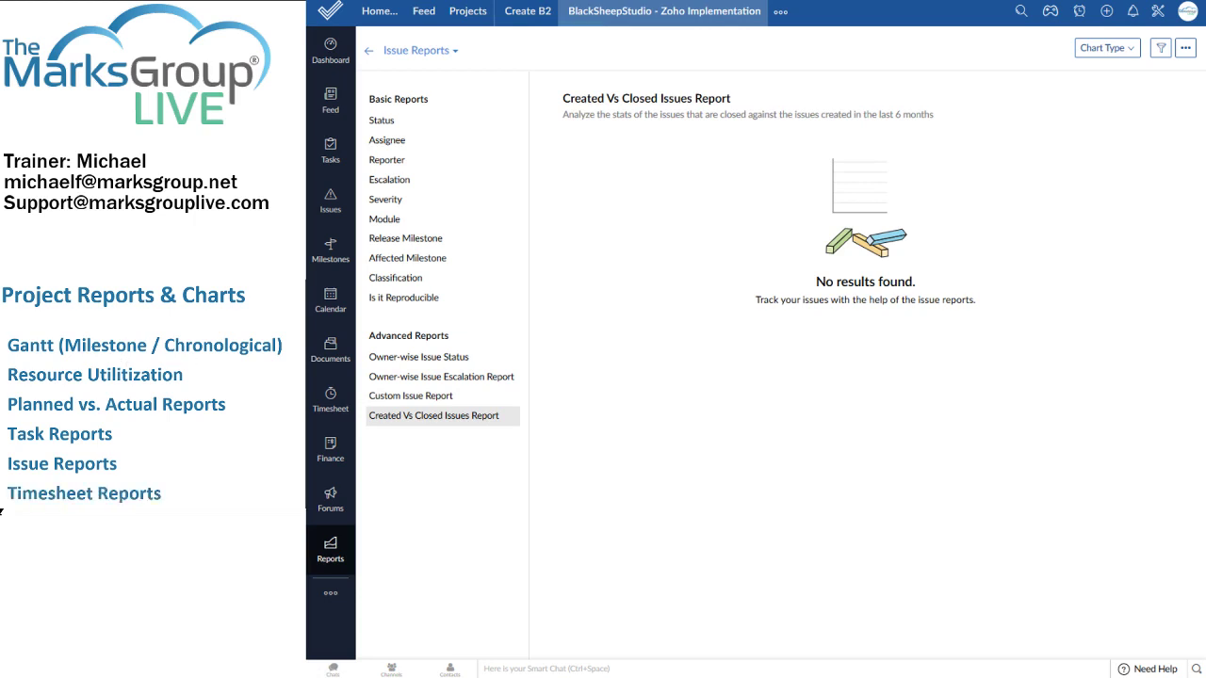
Step: Open Create B2's Timesheet Reports and drill into the Monthly Report bar for April 2019's 01:09 billable hours
{"action": "left_click", "coordinate": [529, 17]}
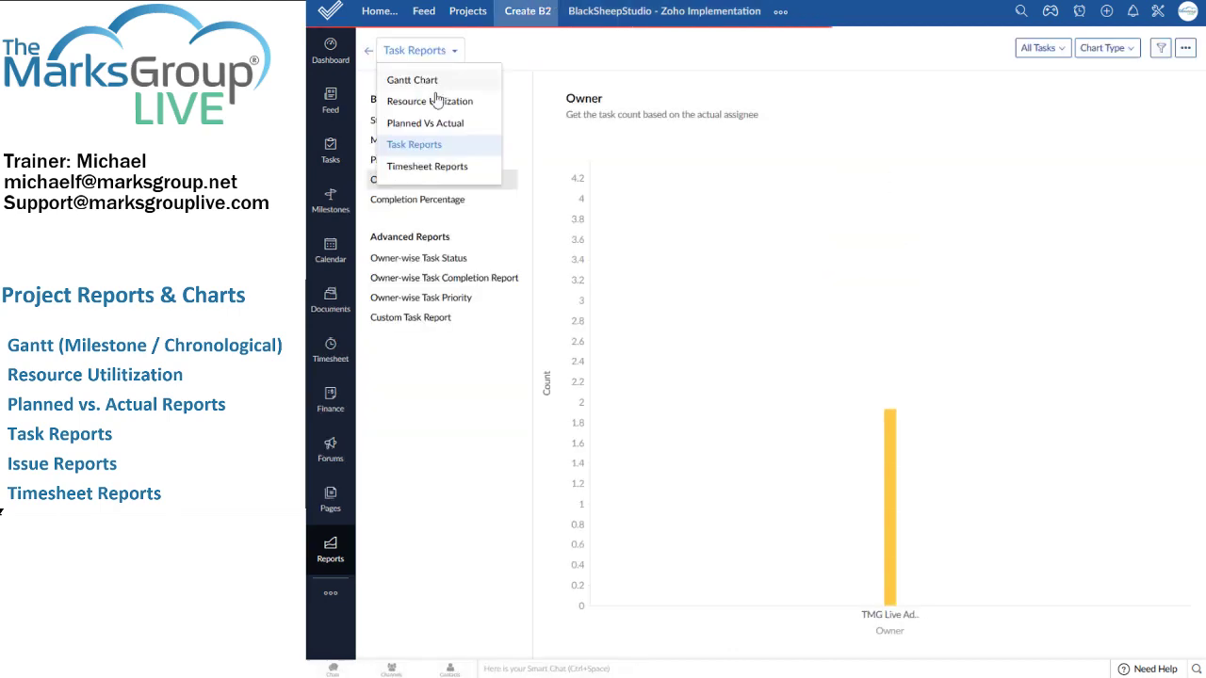
{"action": "left_click", "coordinate": [415, 50]}
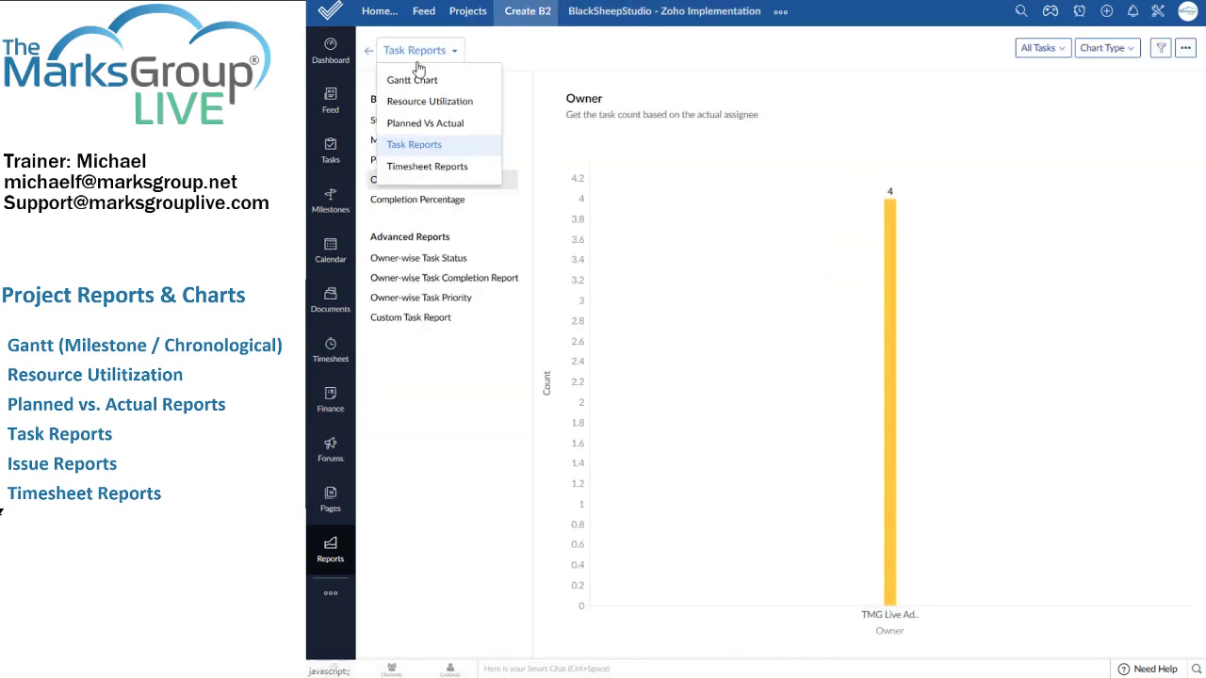
{"action": "left_click", "coordinate": [416, 170]}
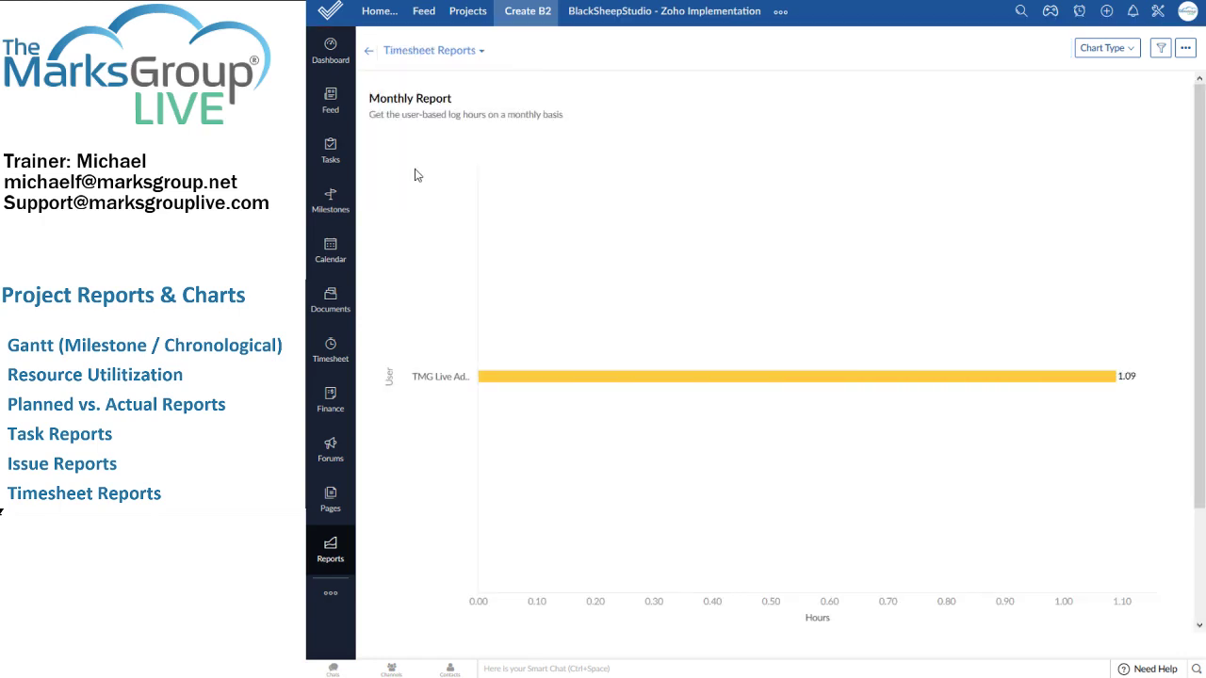
{"action": "mouse_move", "coordinate": [584, 383]}
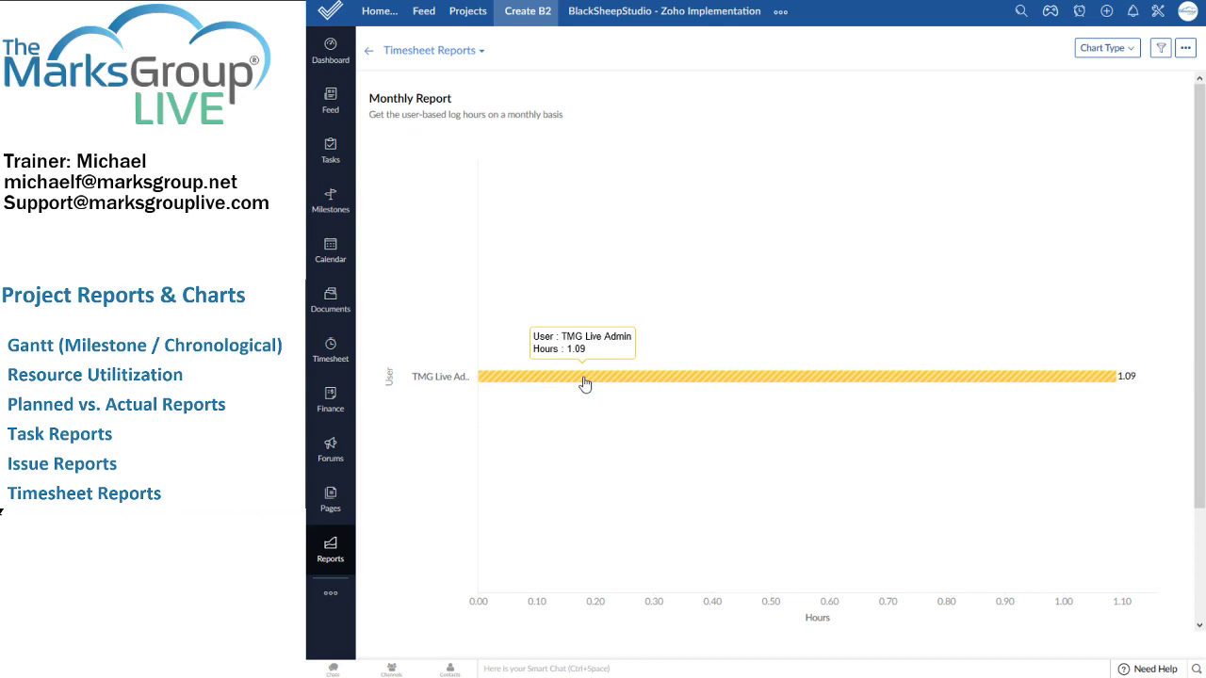
{"action": "left_click", "coordinate": [584, 381]}
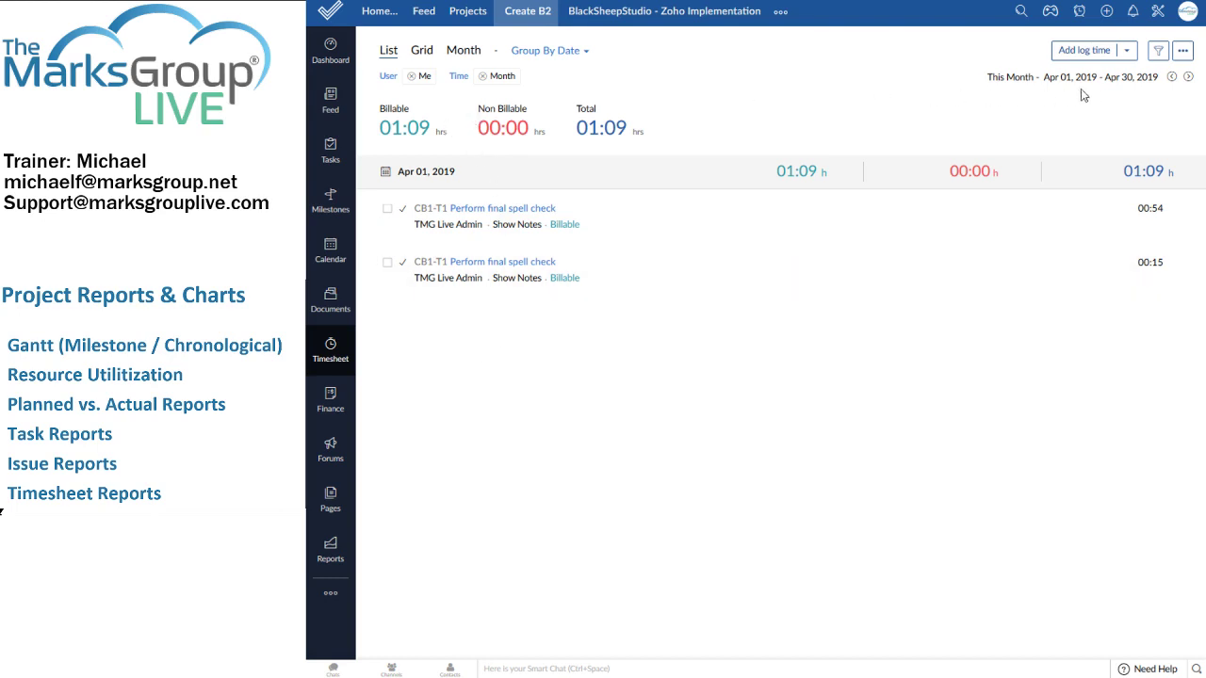
{"action": "left_click", "coordinate": [1129, 53]}
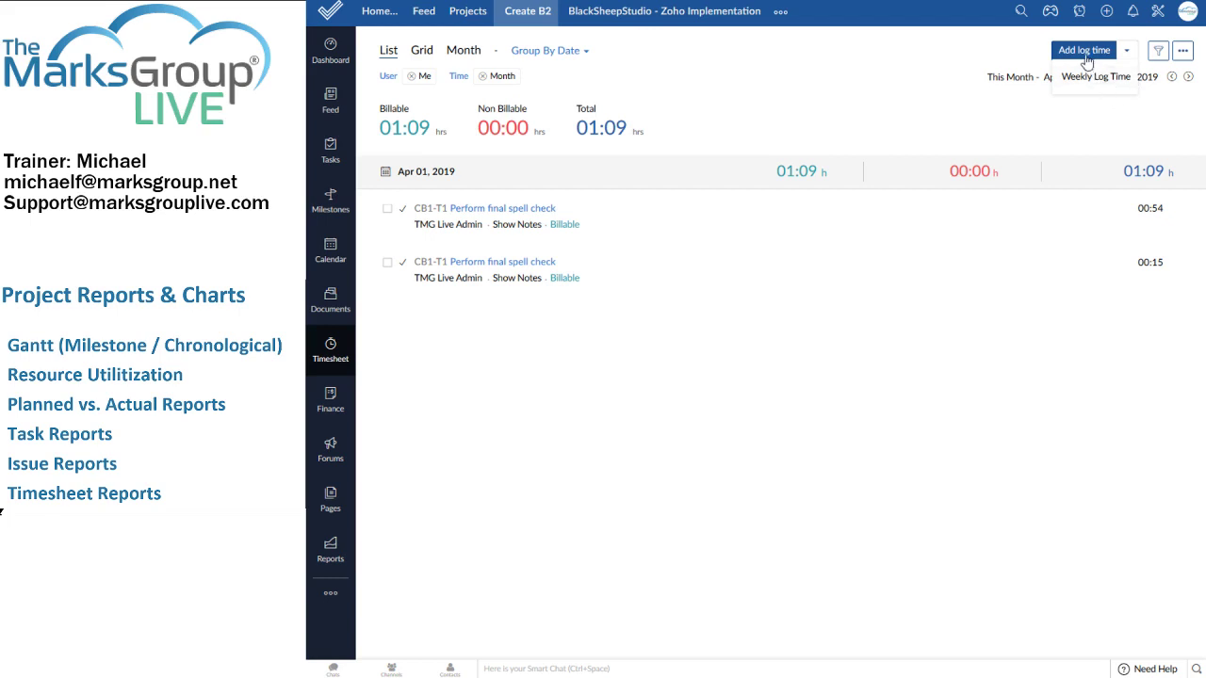
{"action": "left_click", "coordinate": [1183, 53]}
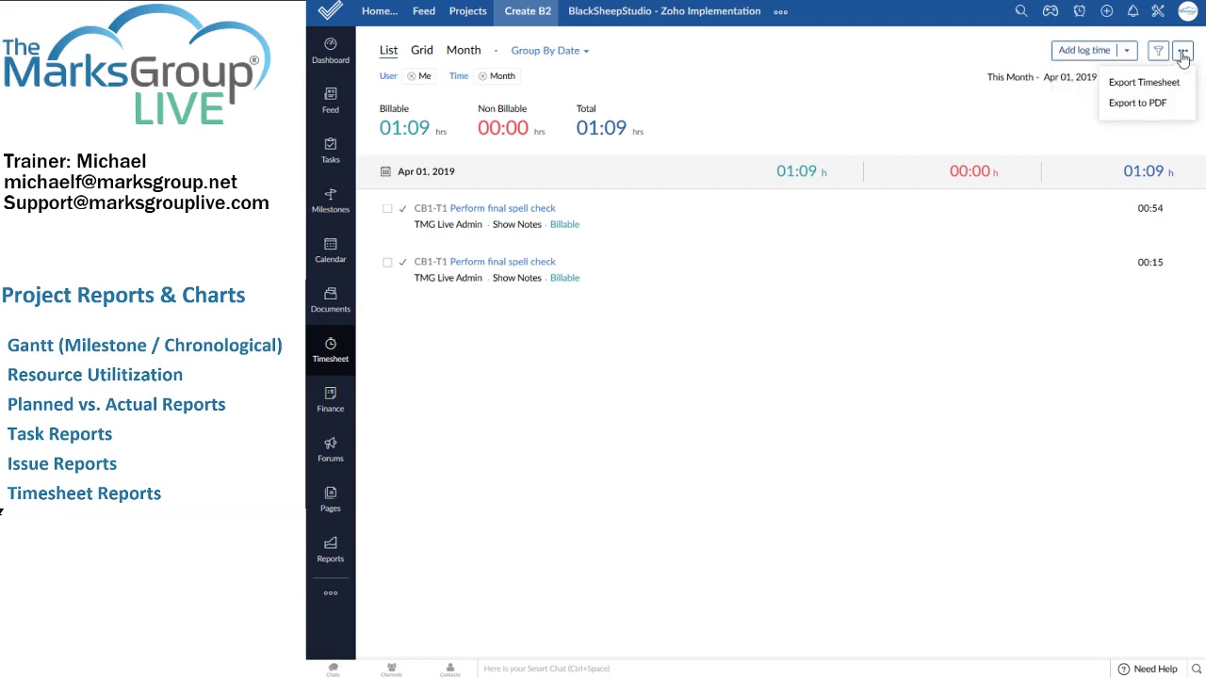
{"action": "left_click", "coordinate": [948, 123]}
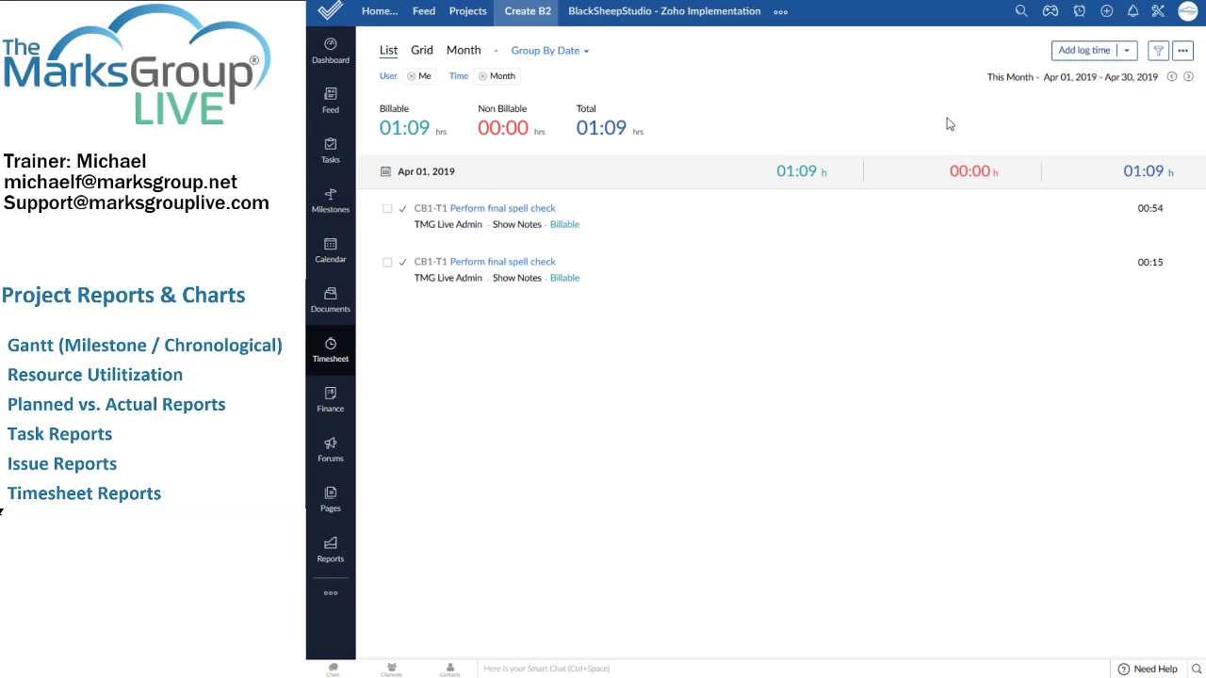
{"action": "left_click", "coordinate": [1160, 52]}
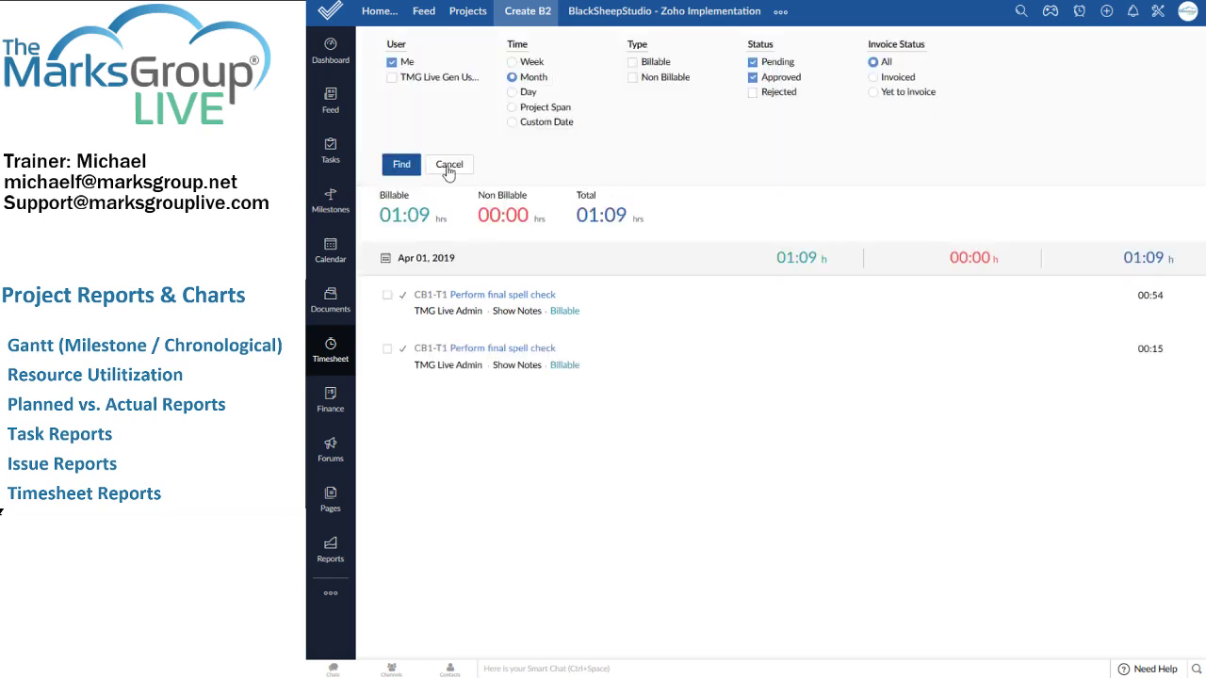
{"action": "left_click", "coordinate": [449, 166]}
{"action": "left_click", "coordinate": [1183, 53]}
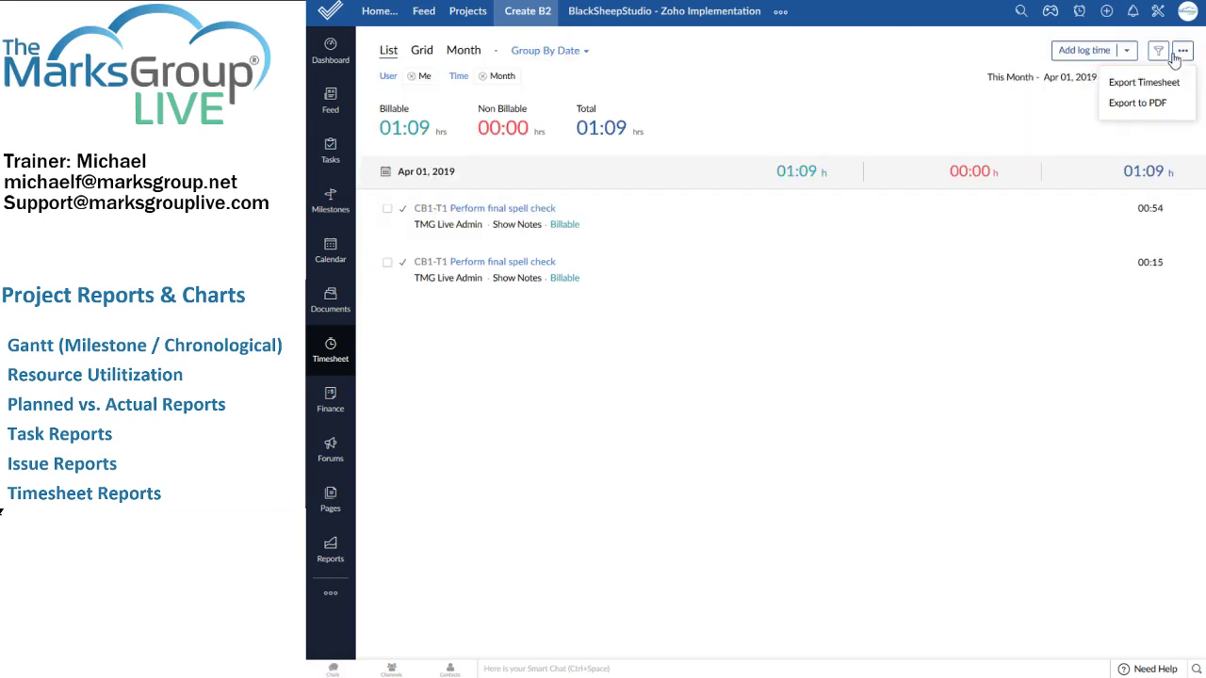
{"action": "left_click", "coordinate": [1001, 133]}
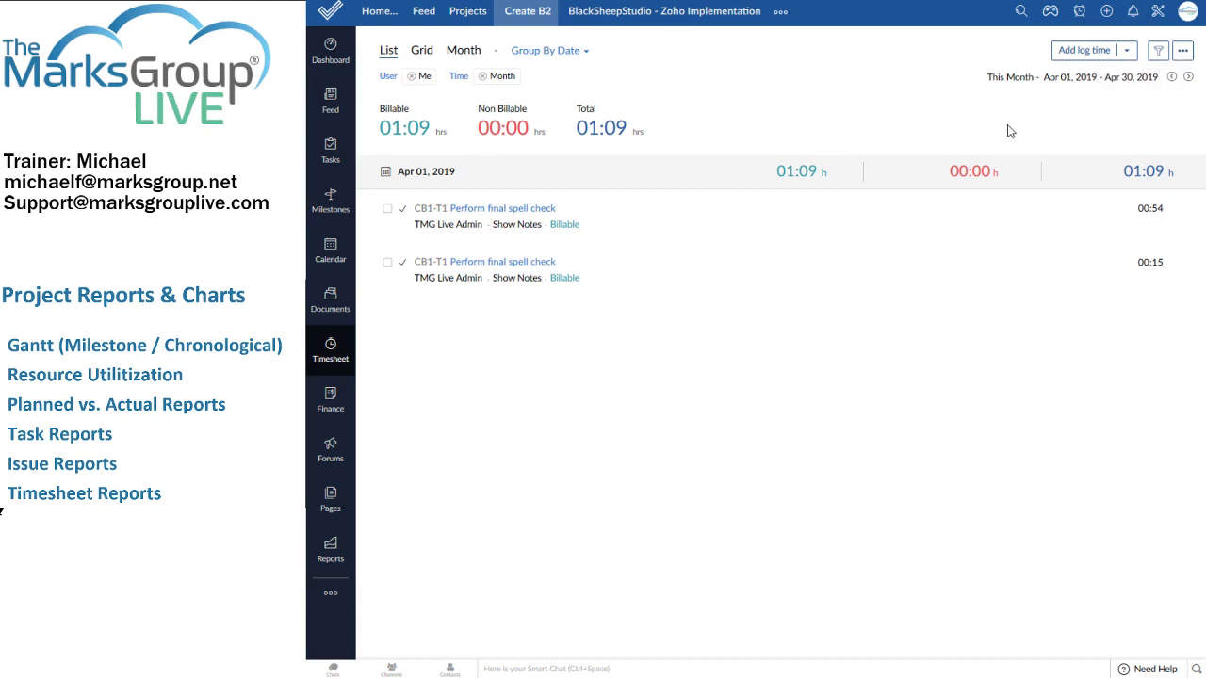
{"action": "mouse_move", "coordinate": [378, 10]}
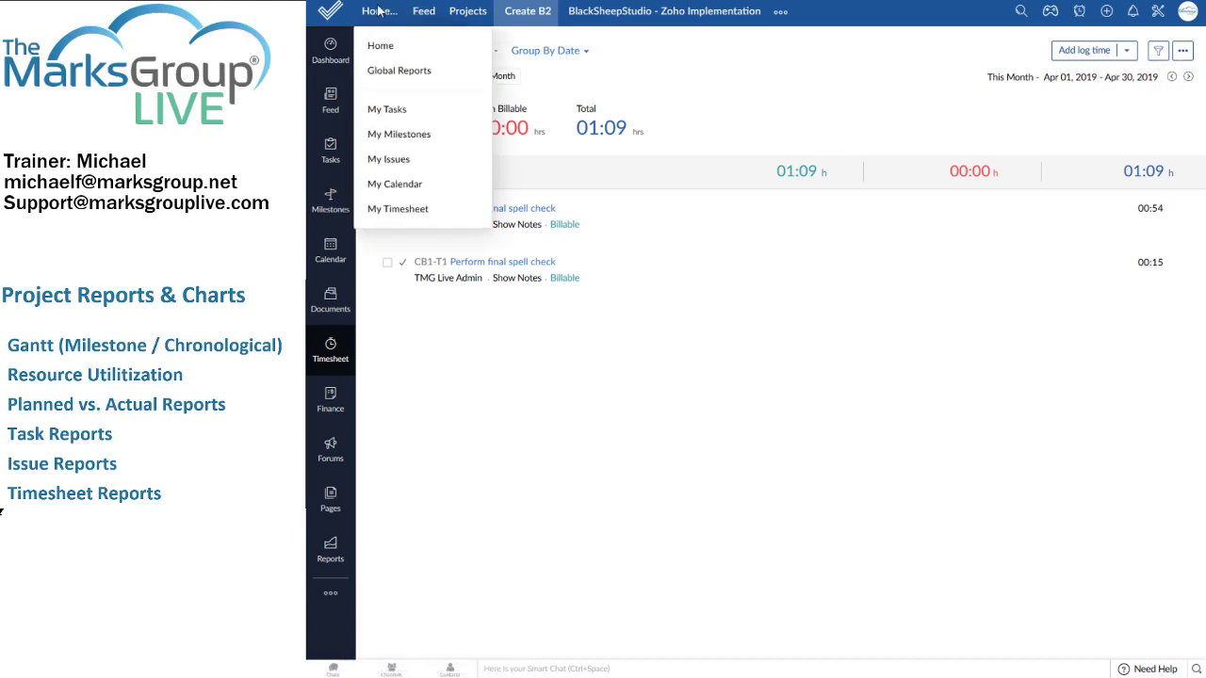
Step: Open Global Reports to show the Milestone Gantt across all projects for April–May 2019
{"action": "left_click", "coordinate": [386, 71]}
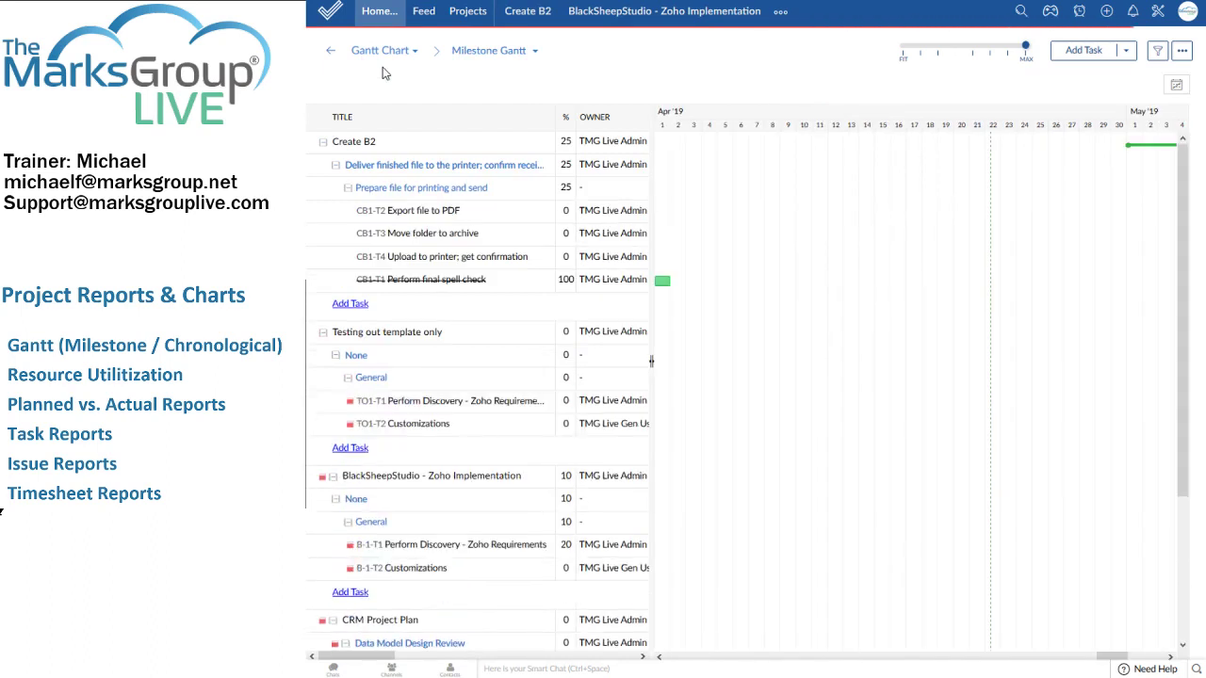